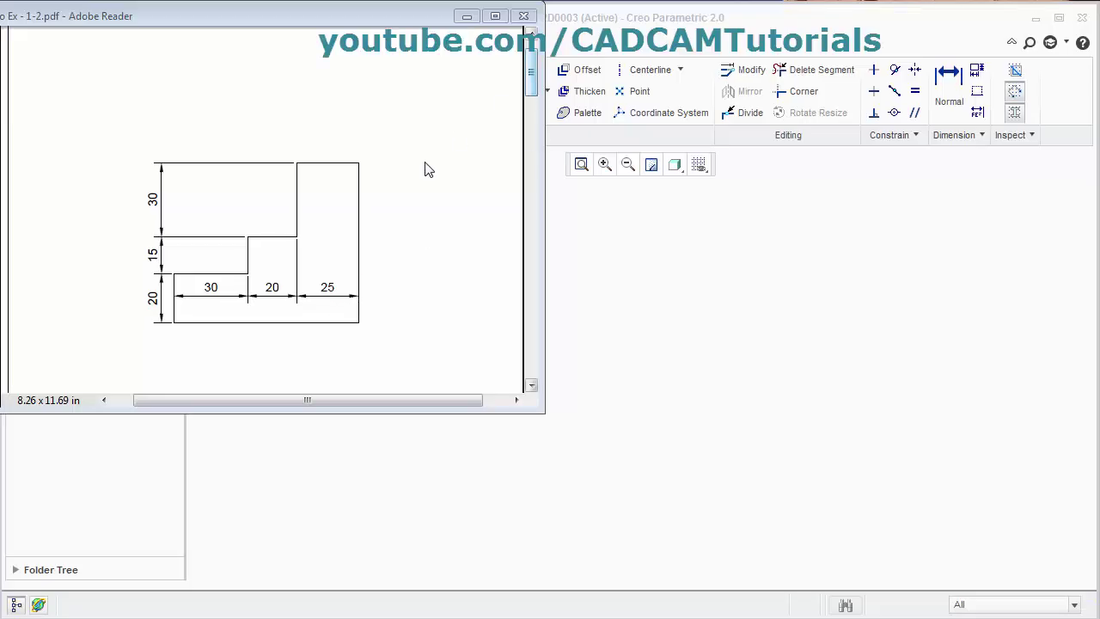
Browse the reference drawings in the PDF, then create a new sketch named s2d0004
mouse_move(533, 81)
left_mouse_down()
mouse_move(531, 193)
mouse_move(496, 318)
left_mouse_up()
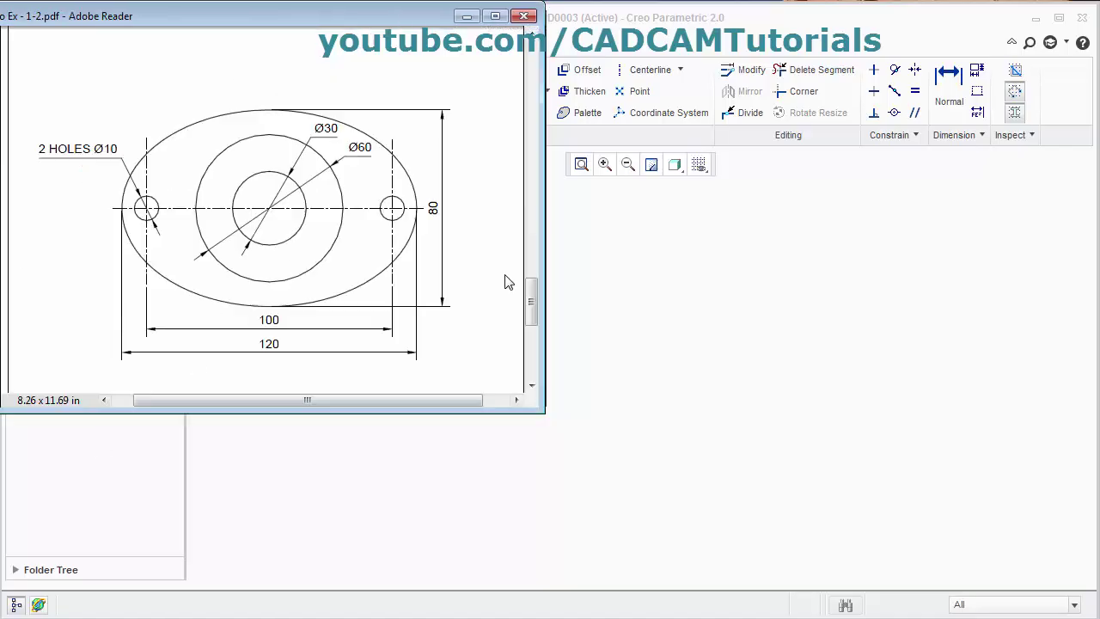
left_click_drag(530, 307, 531, 111)
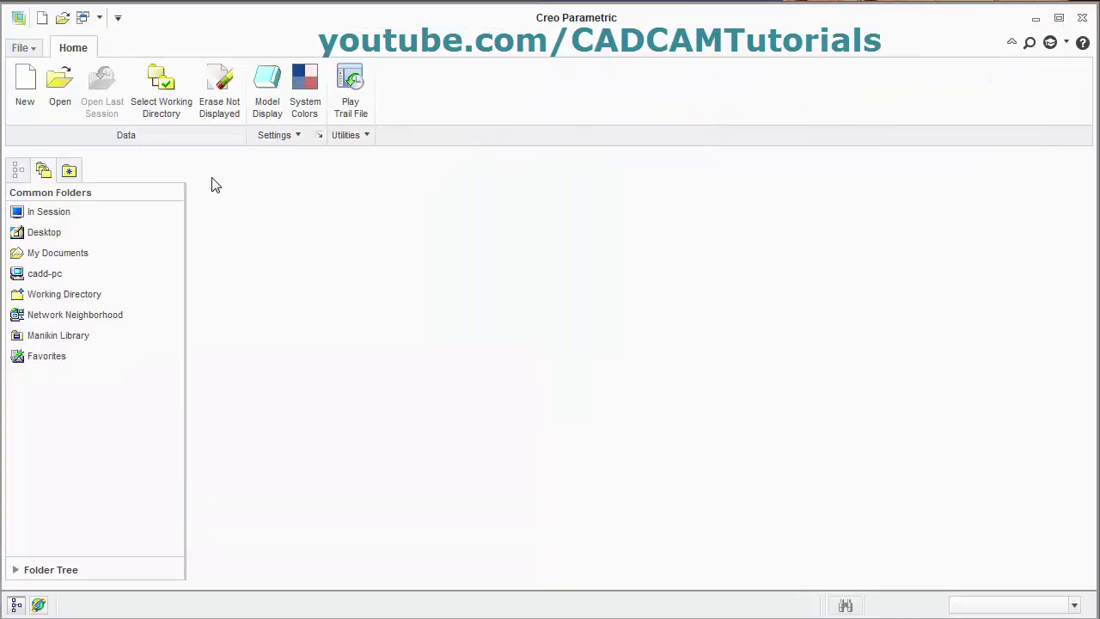
left_click(25, 89)
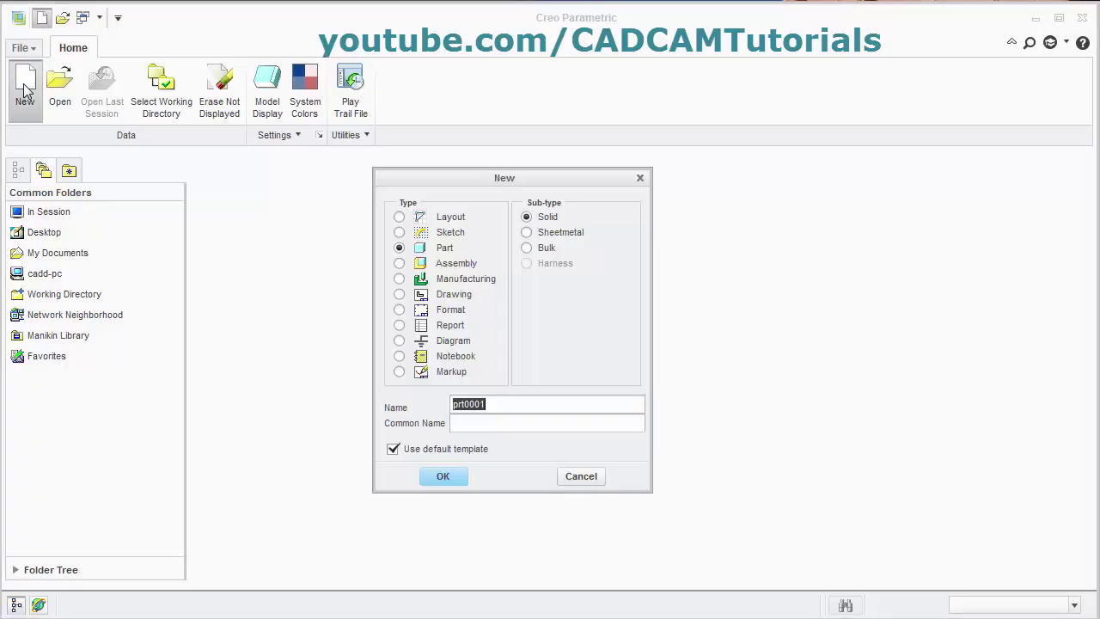
left_click(419, 234)
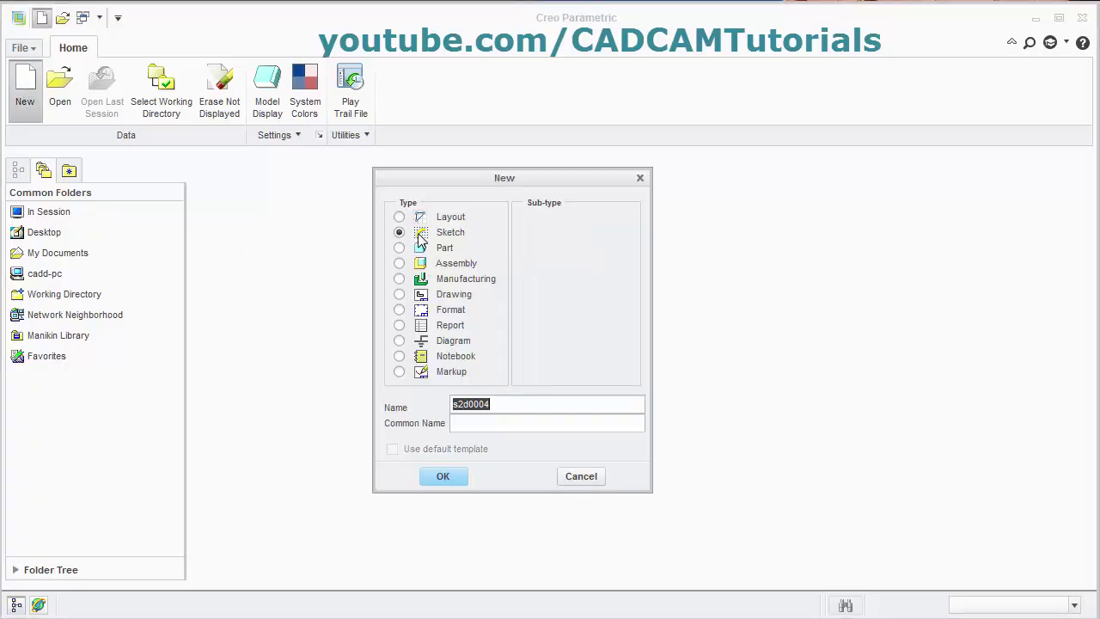
left_click(456, 475)
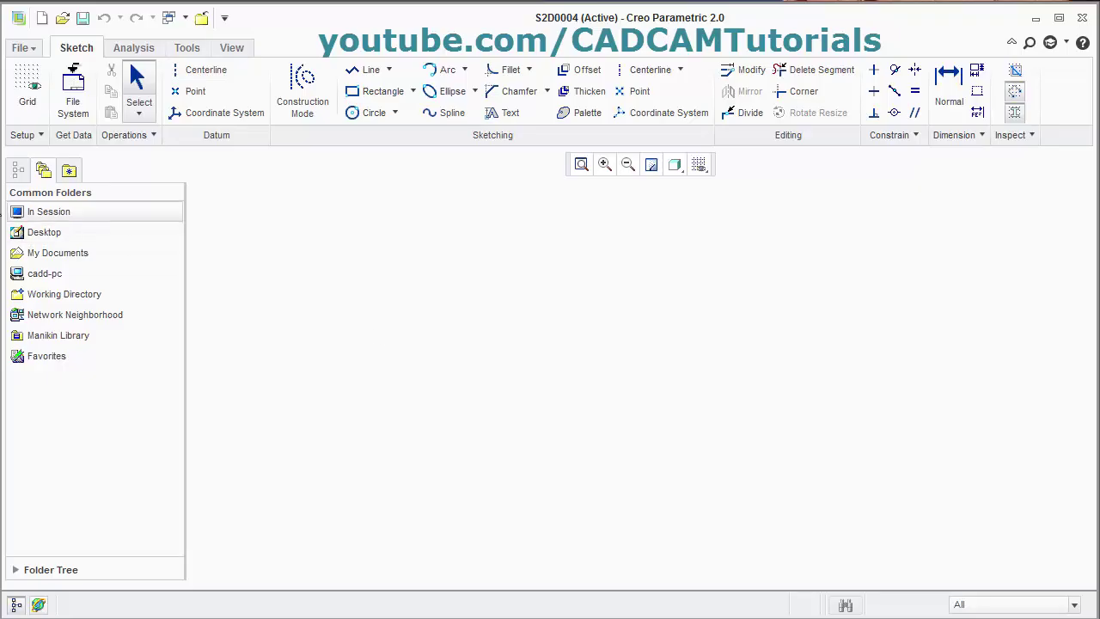
After checking the drawing, draw the bottom line, right side and highest step's top edge
key("alt+Tab")
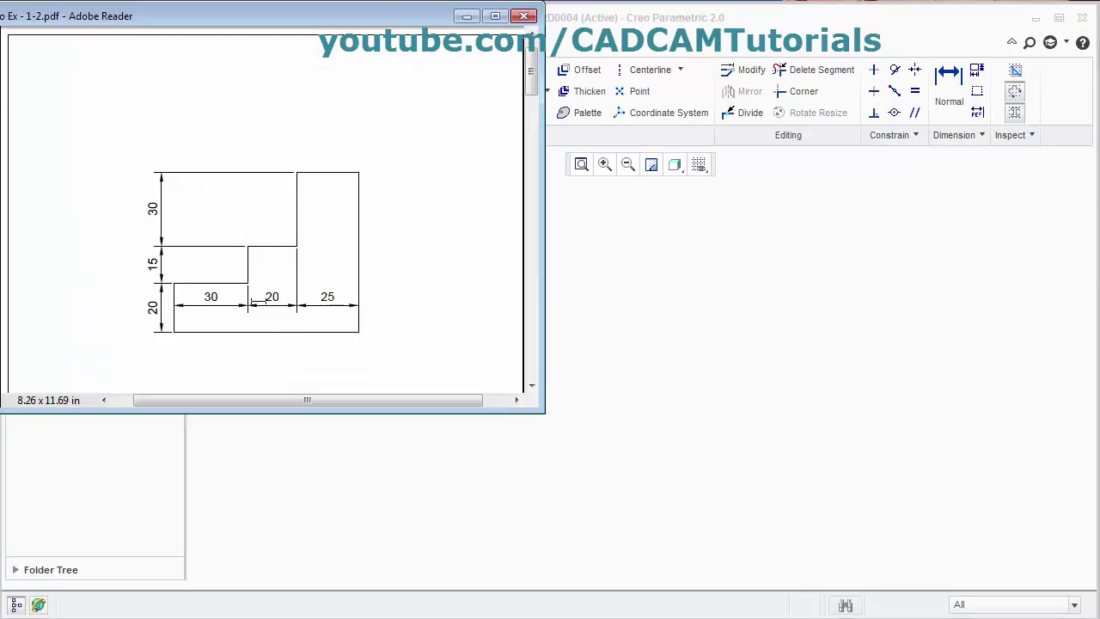
key("alt+Tab")
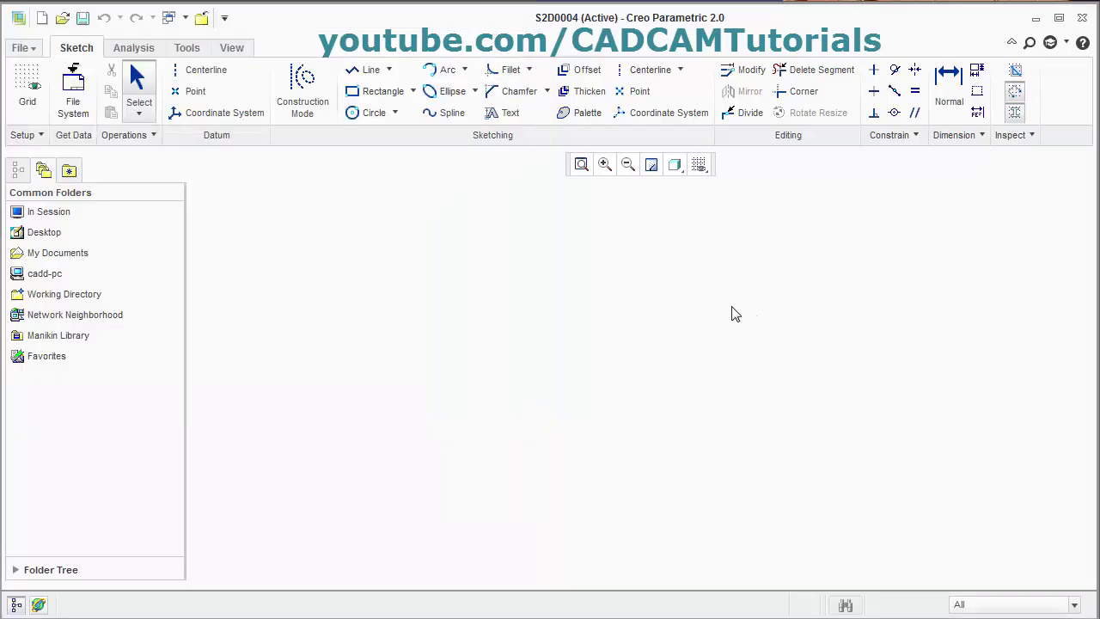
left_click(361, 76)
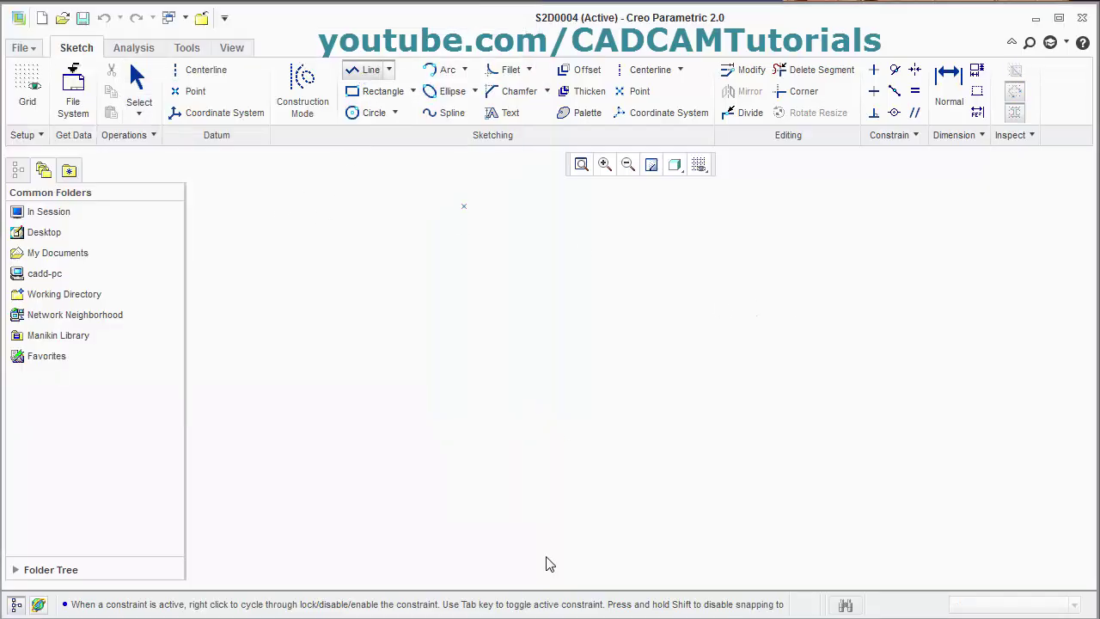
left_click(382, 469)
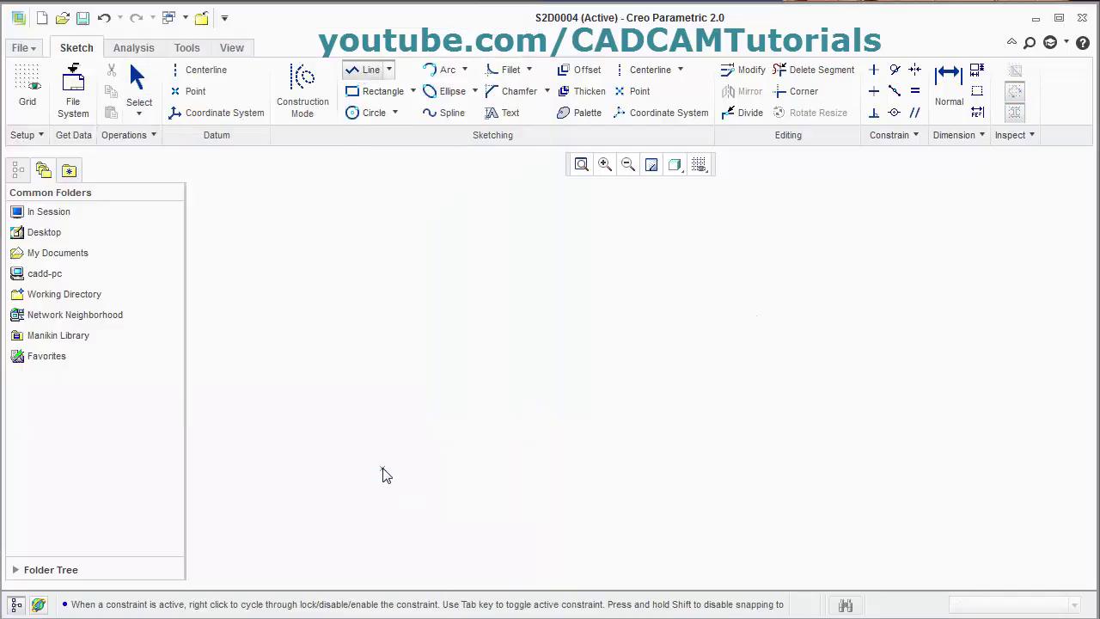
left_click(701, 468)
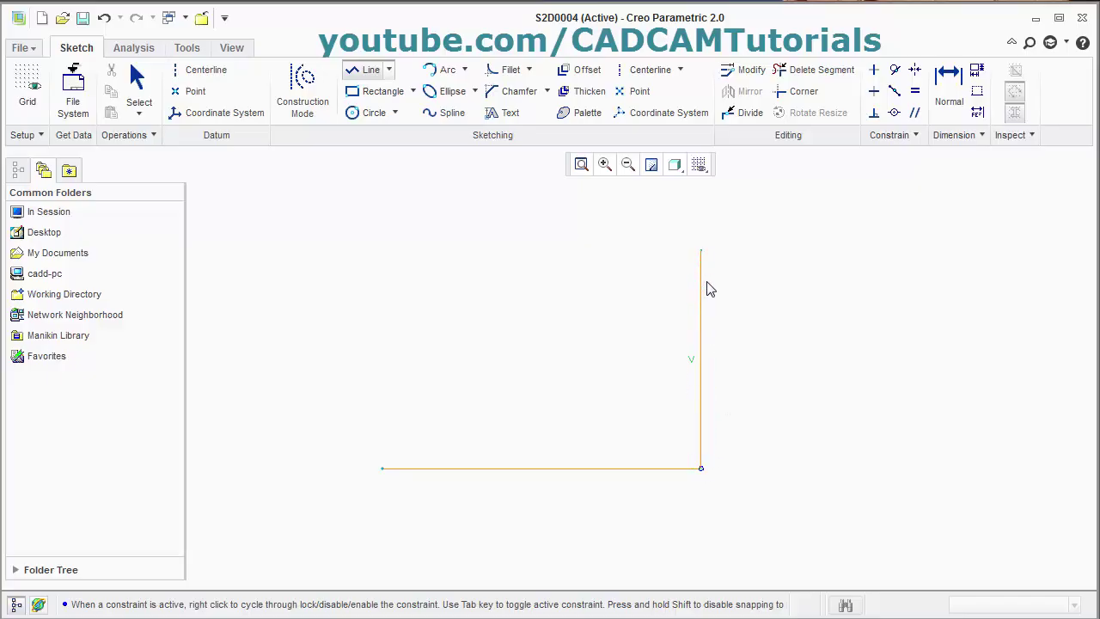
left_click(701, 240)
left_click(593, 239)
Add the middle and lowest steps and close the eight-line outline at the start point
left_click(593, 325)
left_click(487, 326)
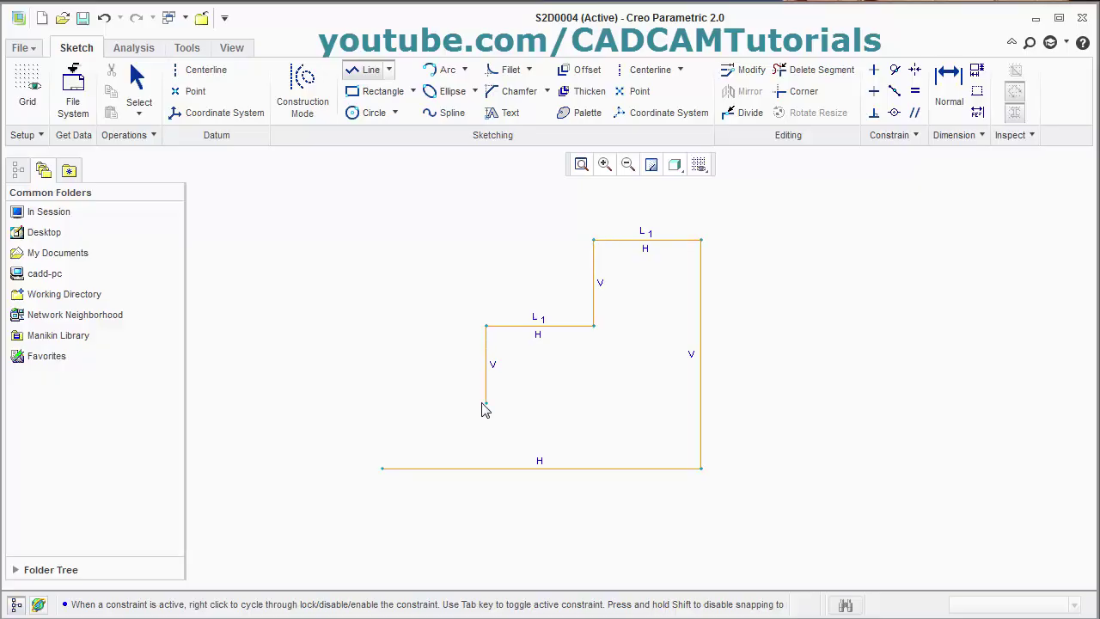
left_click(487, 403)
left_click(382, 403)
left_click(383, 468)
middle_click(576, 379)
middle_click(577, 380)
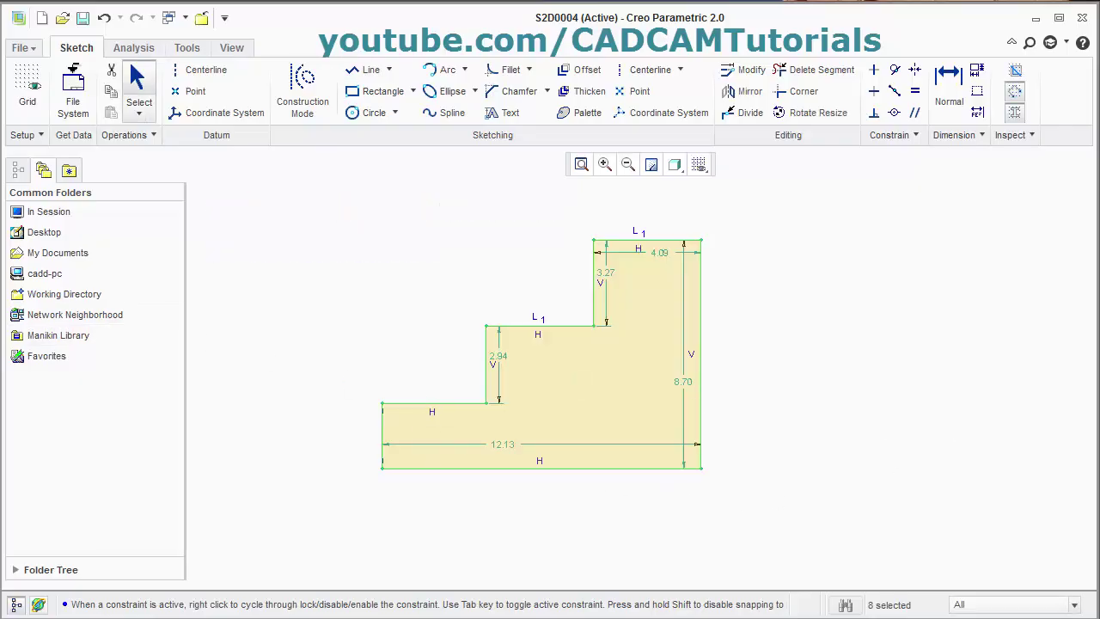
Check the reference drawing, then return to the sketch and pick the Normal dimension tool
key("alt+Tab")
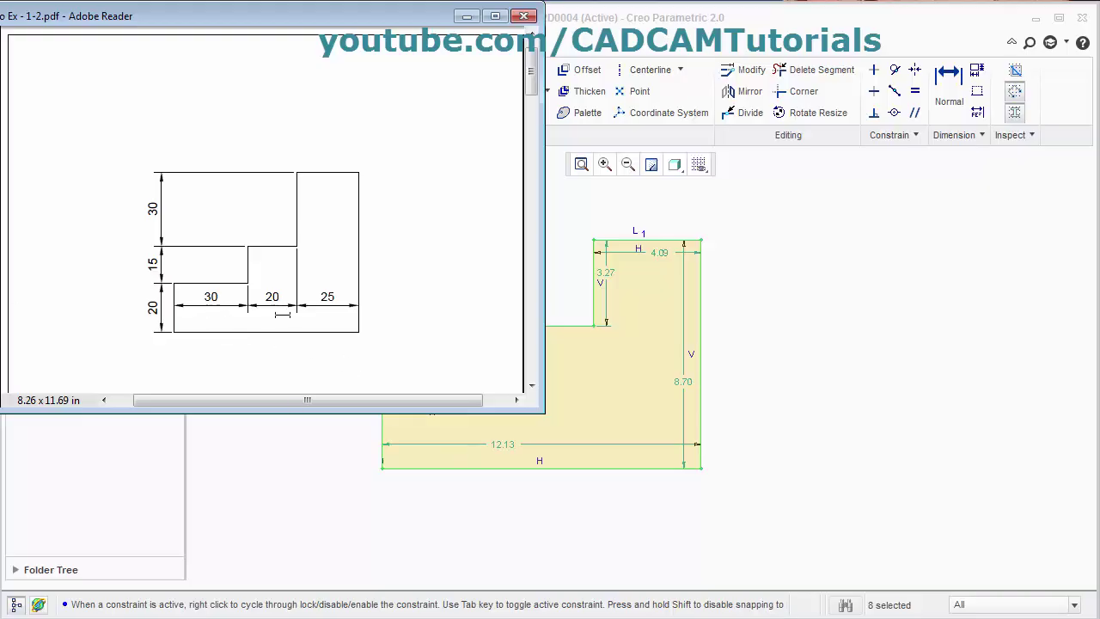
left_click(930, 386)
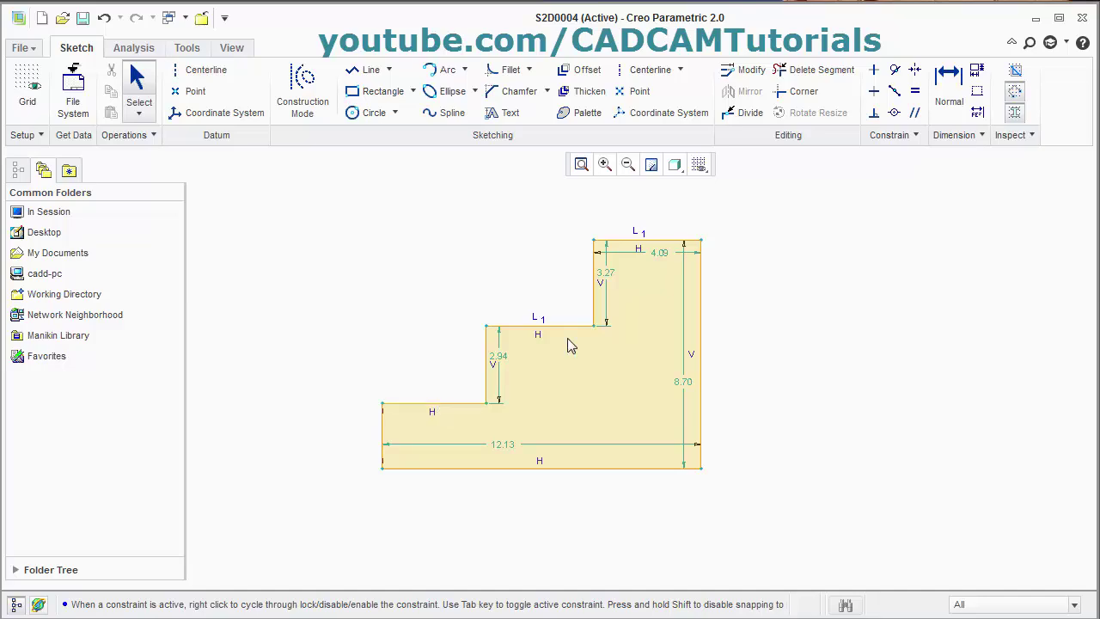
left_click(952, 113)
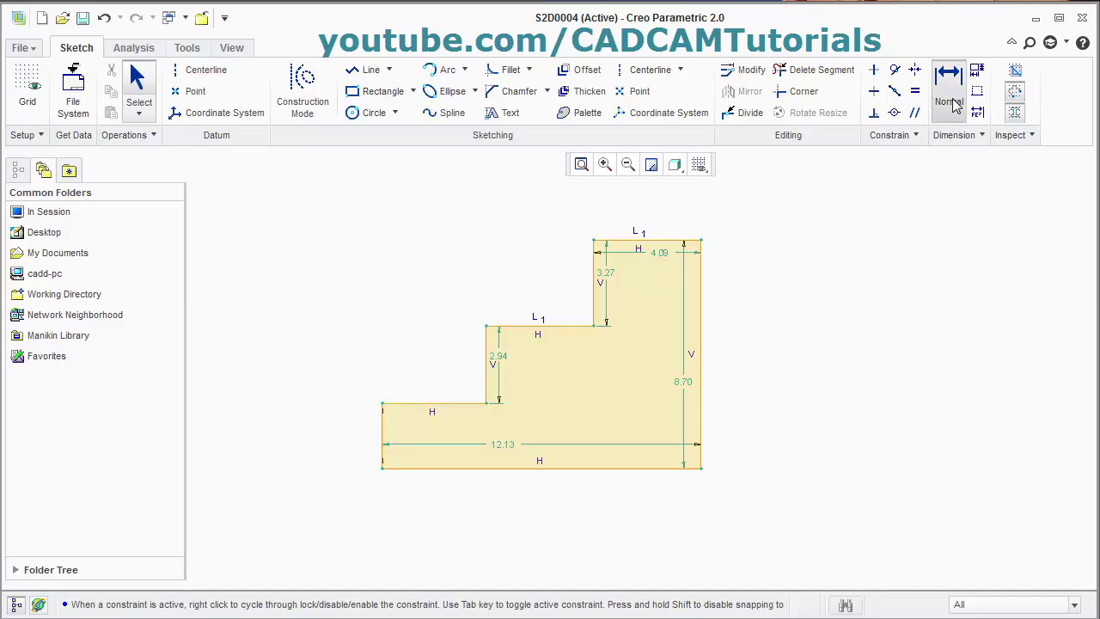
Dimension the bottom-left step's width to 30
middle_click(446, 427)
type("30")
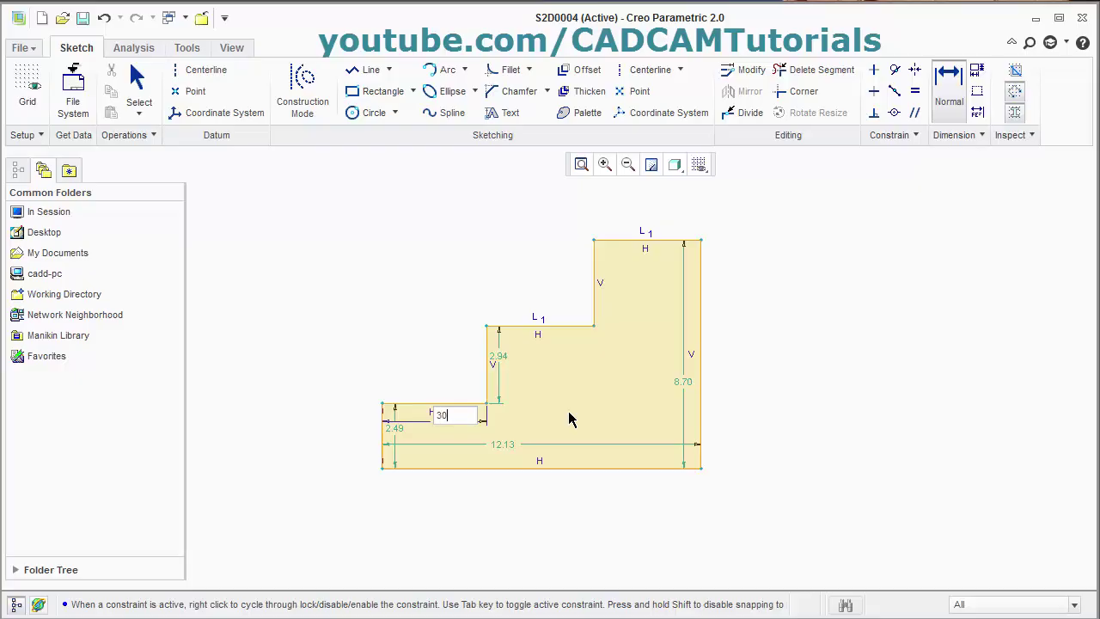
key("Return")
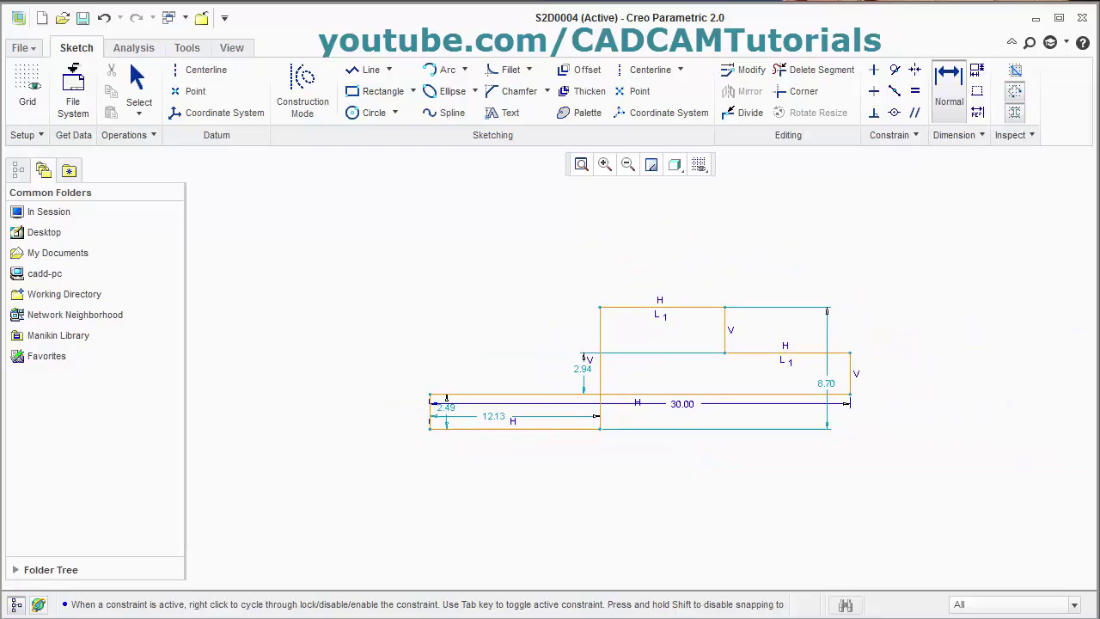
key("alt+Tab")
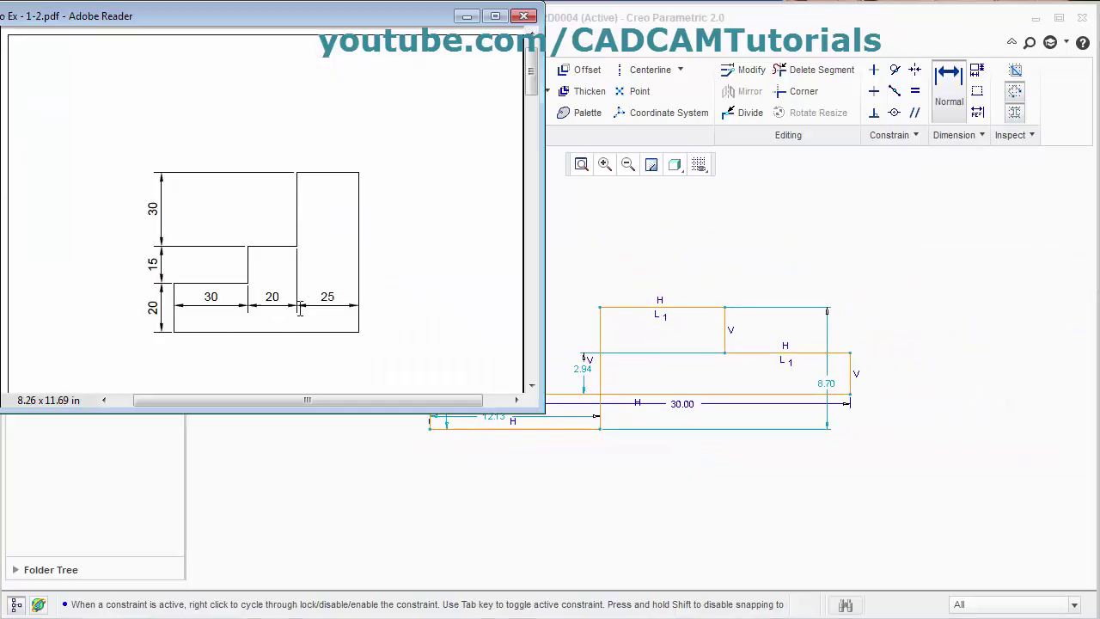
left_click(690, 481)
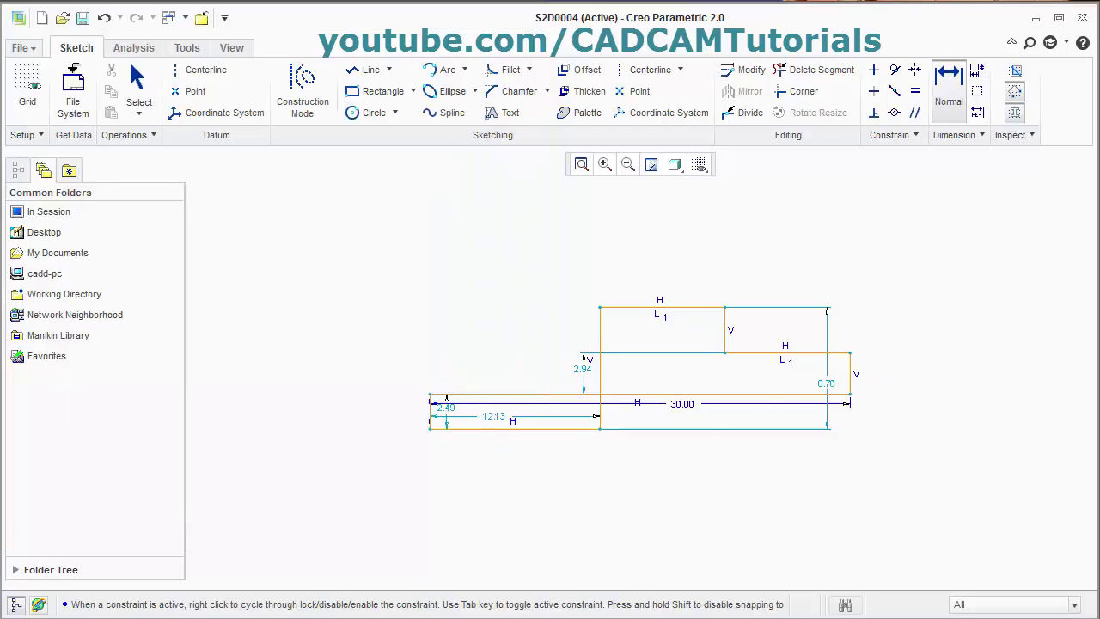
Change the overall bottom width from 12.13 to 75
key("alt+Tab")
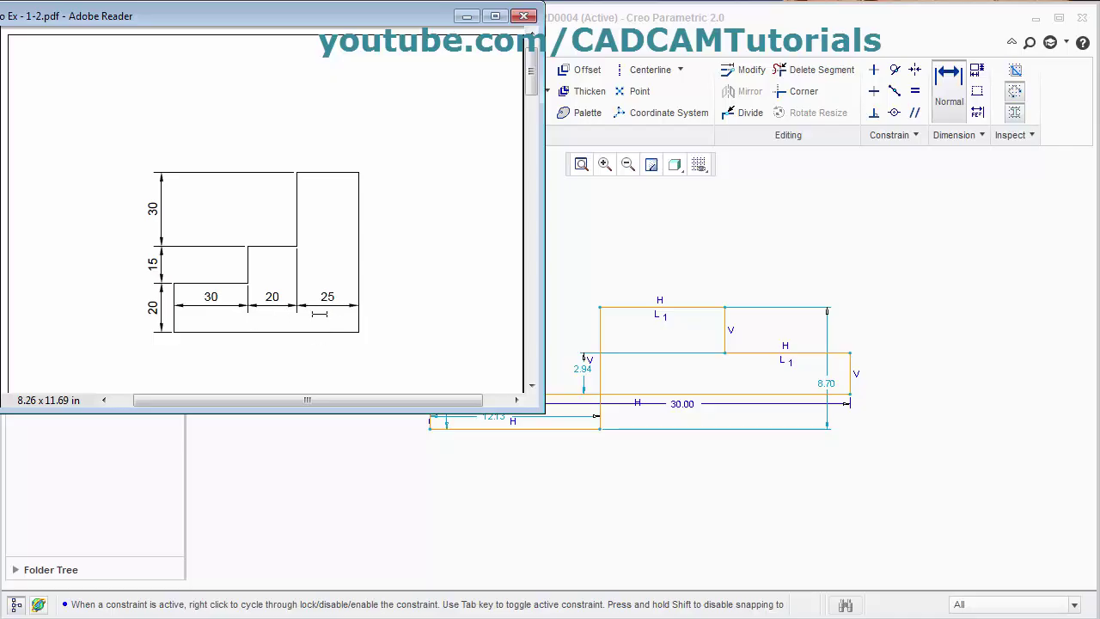
left_click(656, 452)
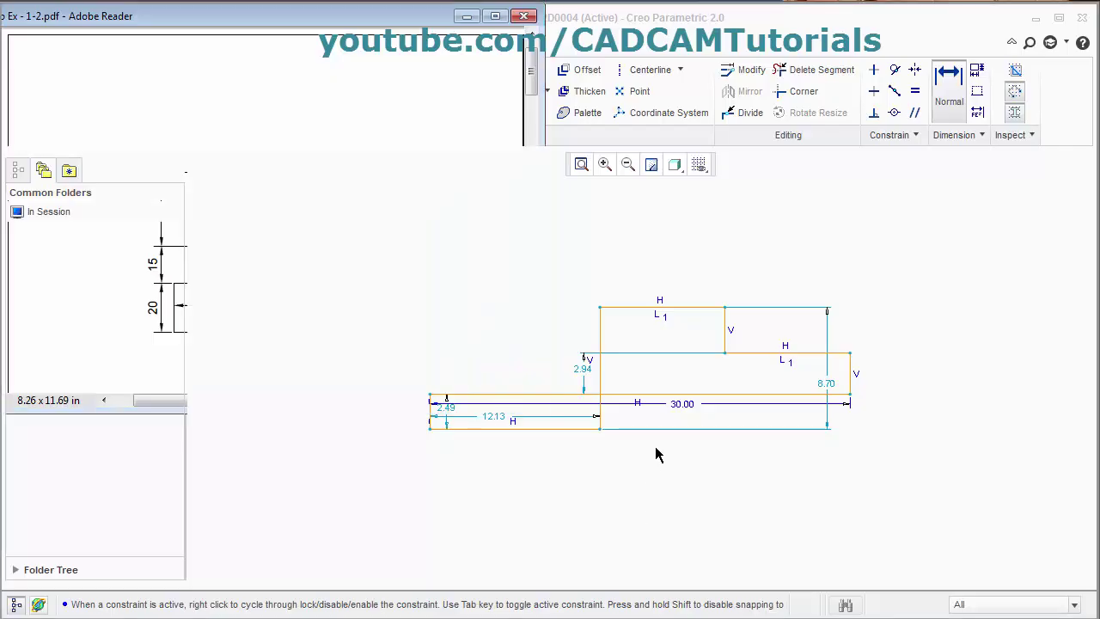
double_click(495, 418)
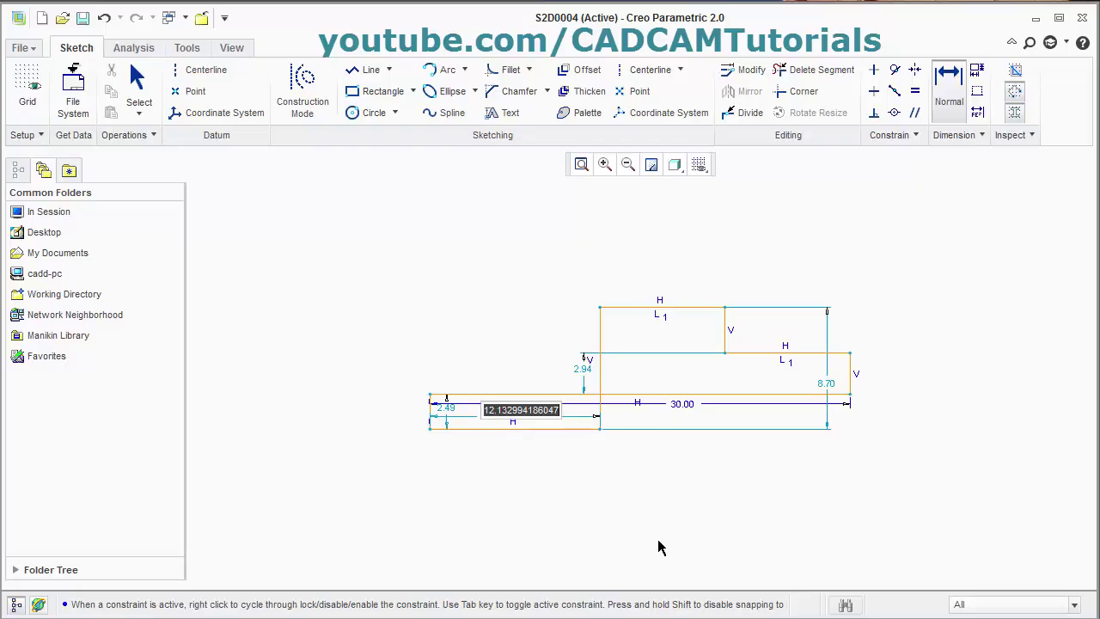
type("75")
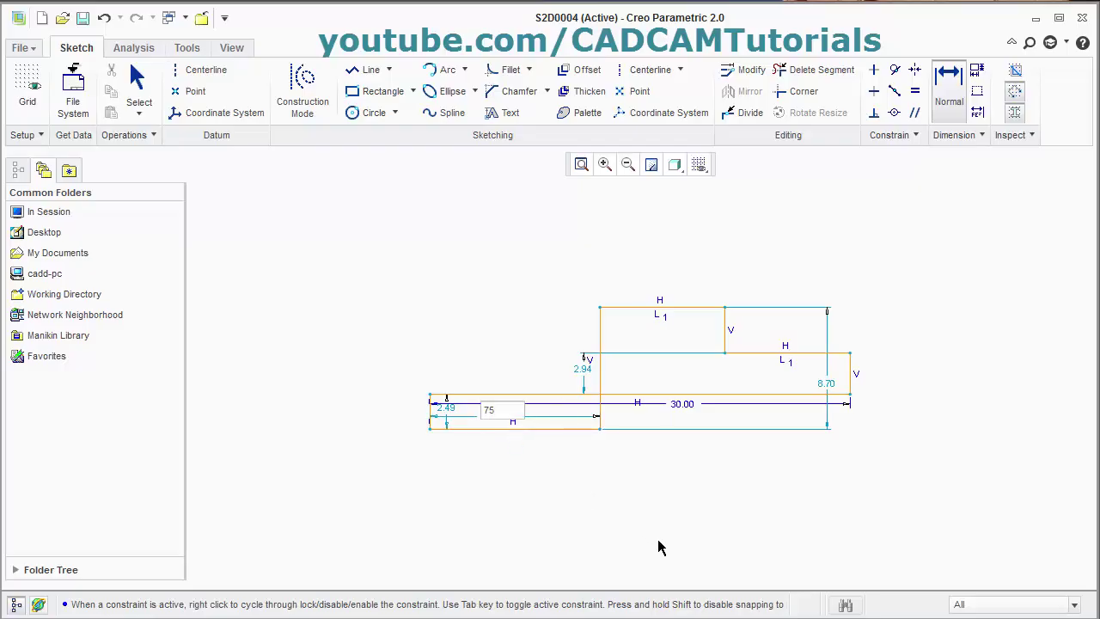
key("Return")
scroll(706, 369, "up", 2)
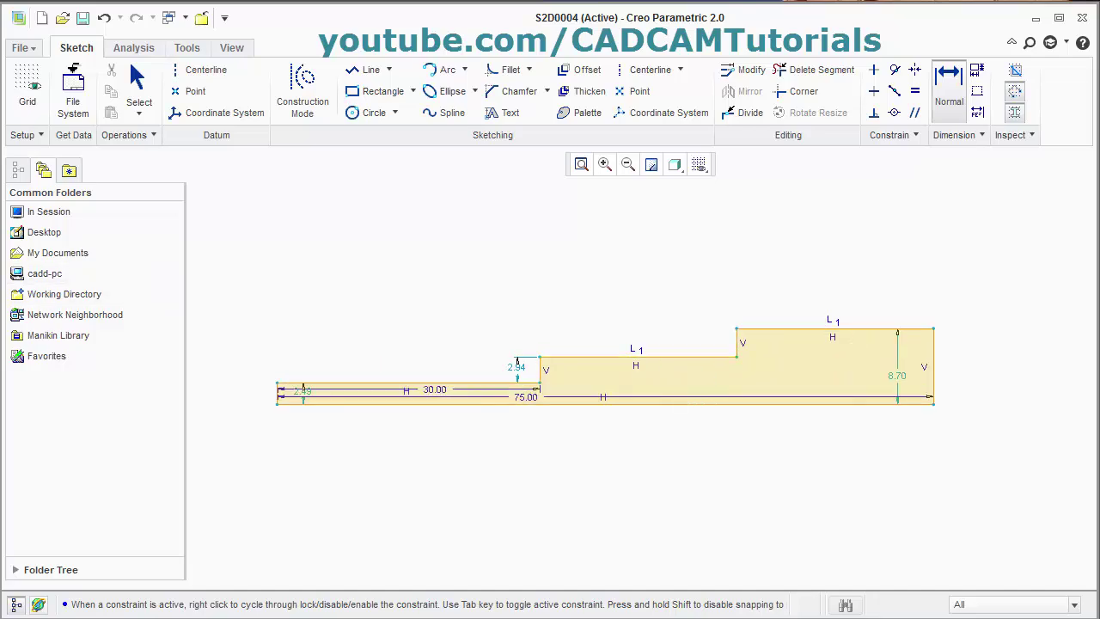
key("alt+Tab")
key("alt+Tab")
Dimension the middle step's top line to 20, deleting the conflicting Equal lengths constraint
left_click(605, 359)
middle_click(608, 378)
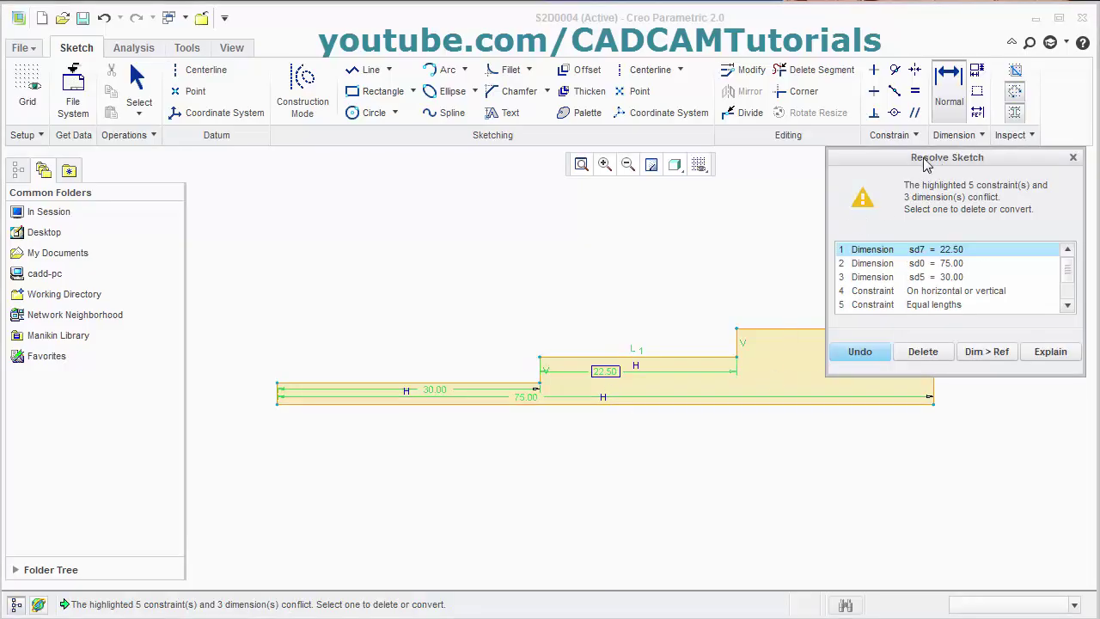
mouse_move(925, 165)
left_mouse_down()
mouse_move(590, 85)
mouse_move(554, 112)
left_mouse_up()
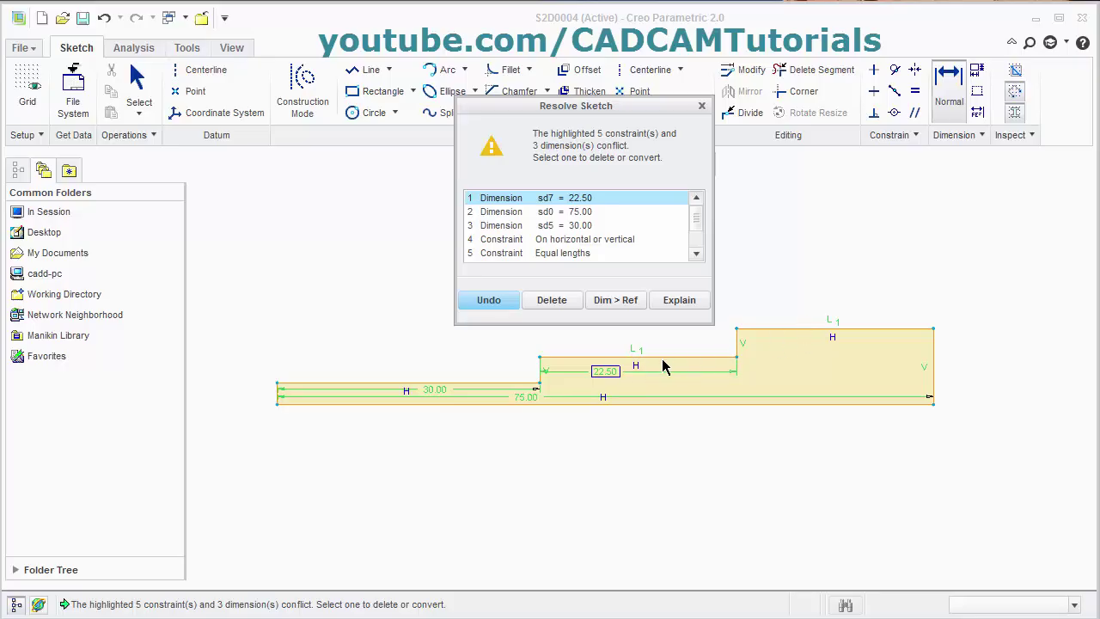
left_click(522, 253)
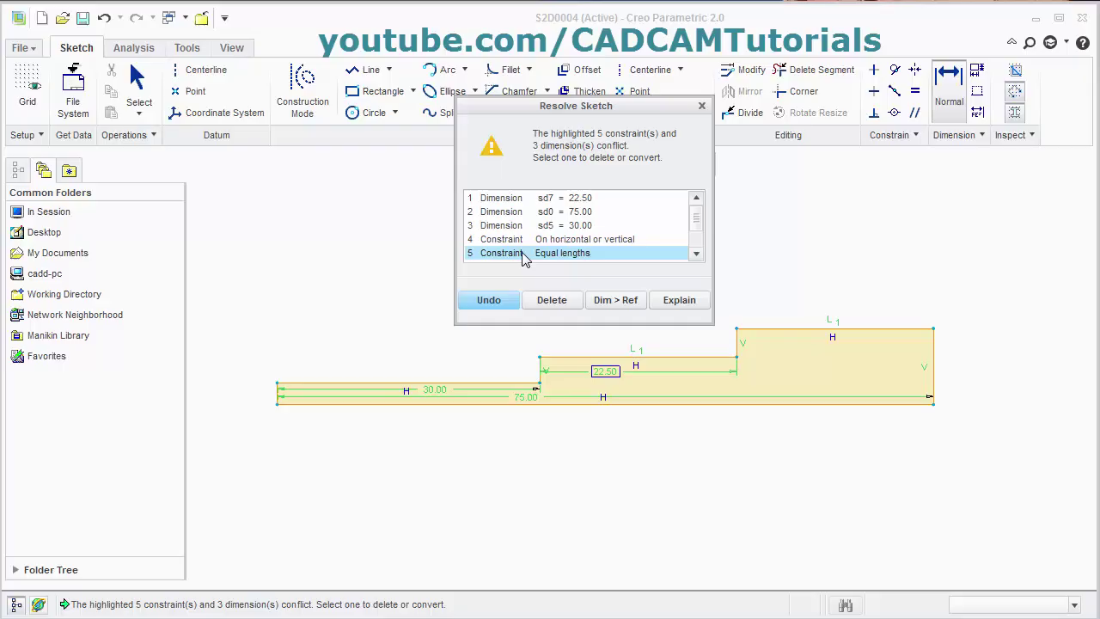
left_click(552, 302)
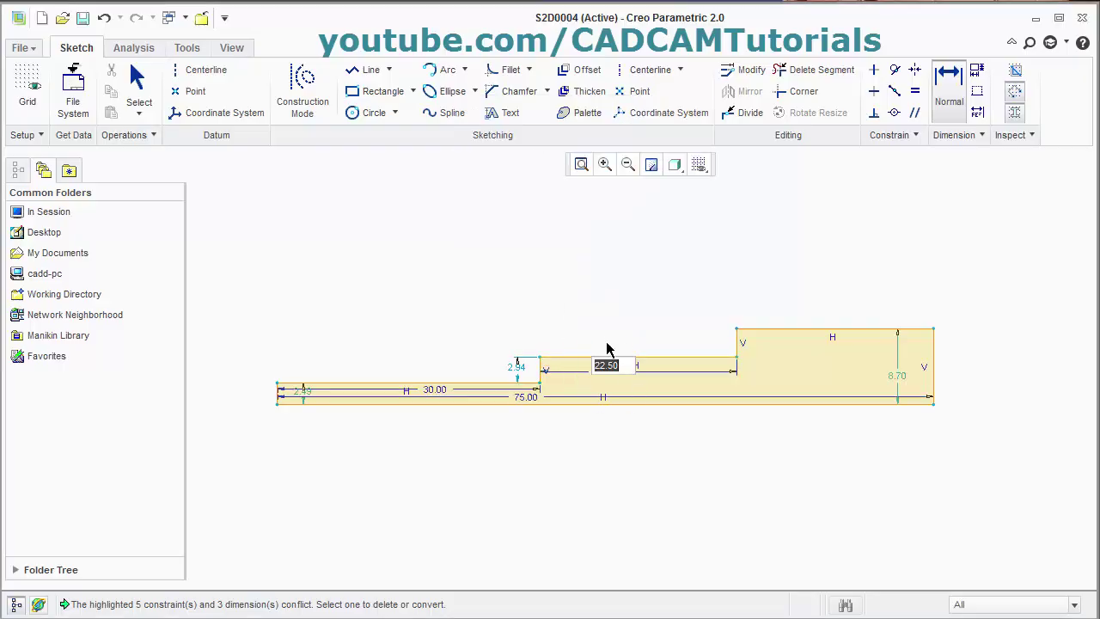
type("20")
key("Return")
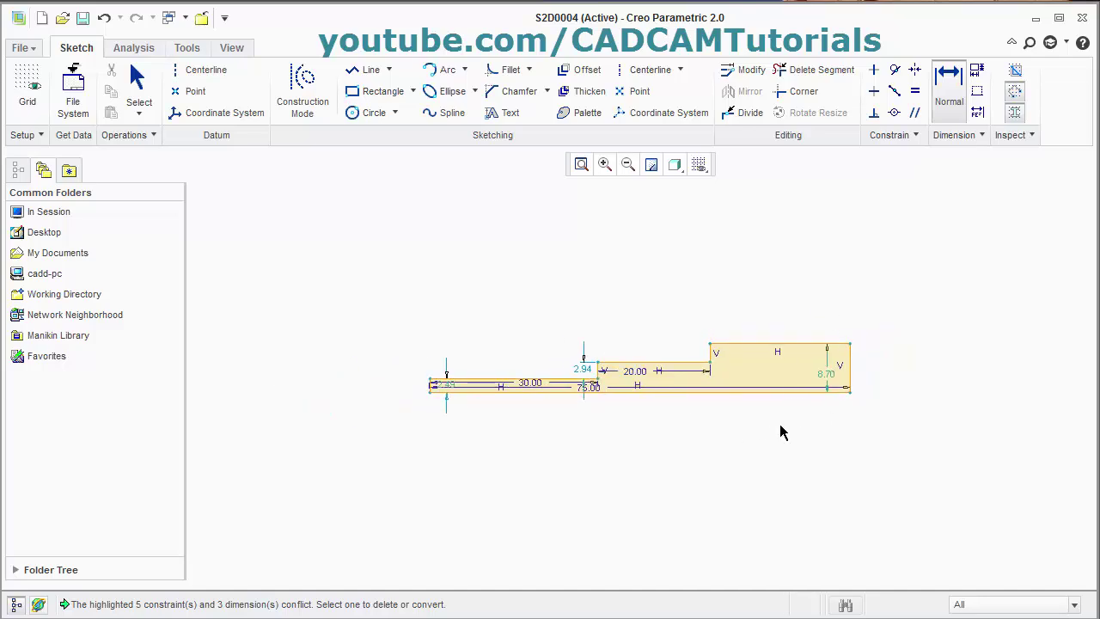
Resolve the dimension conflict at the right edge after checking the reference
key("alt+Tab")
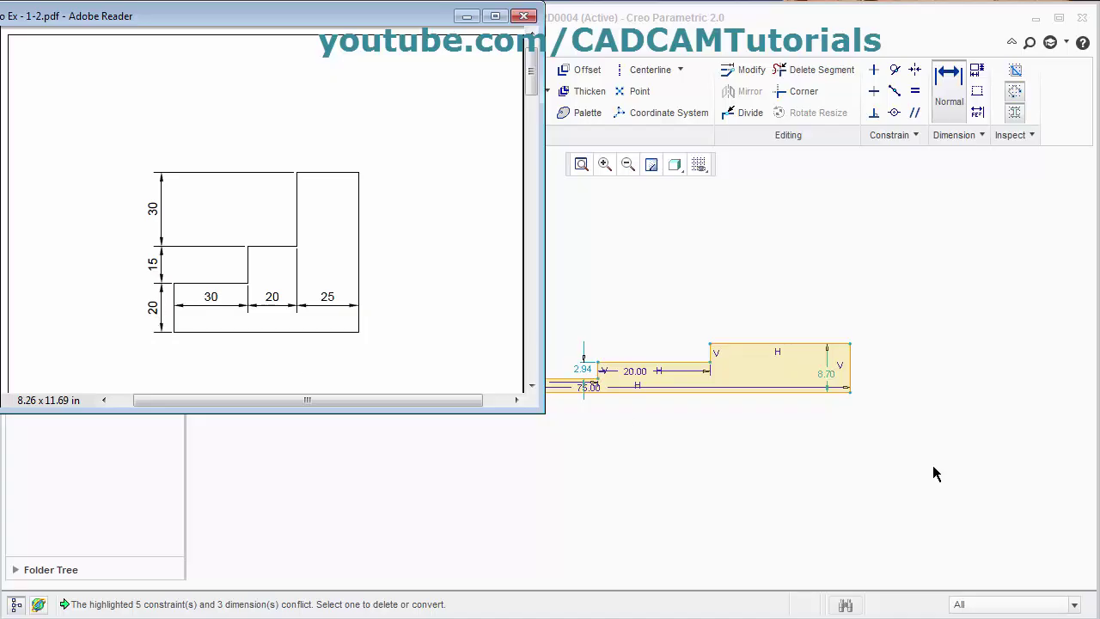
key("alt+Tab")
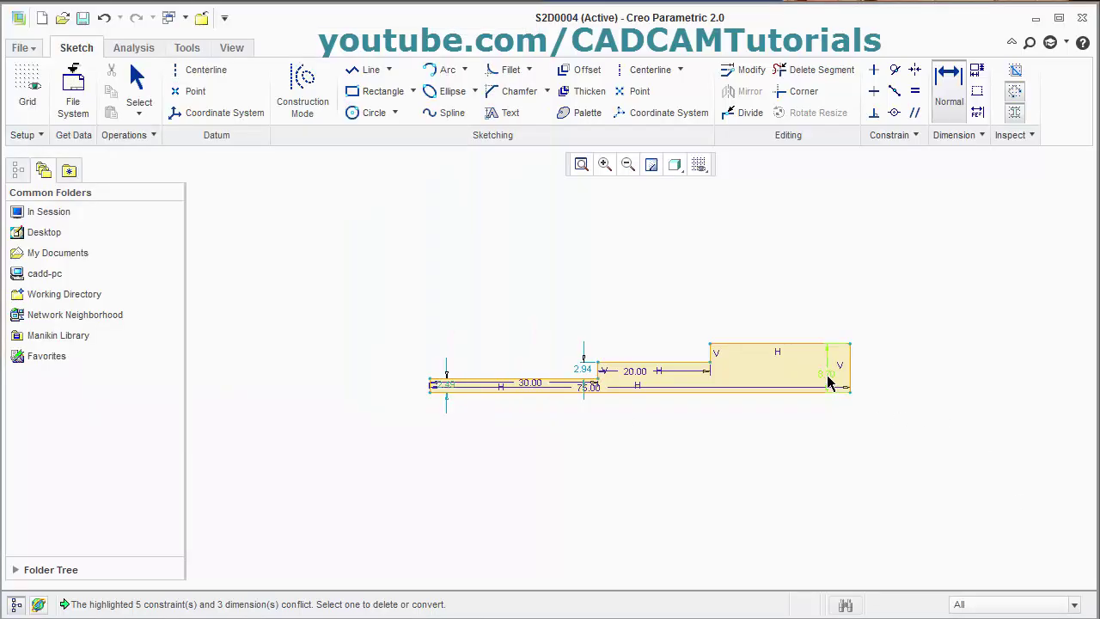
left_click(827, 376)
Set the right edge height to 65 and dimension the upper right section at 30
type("65")
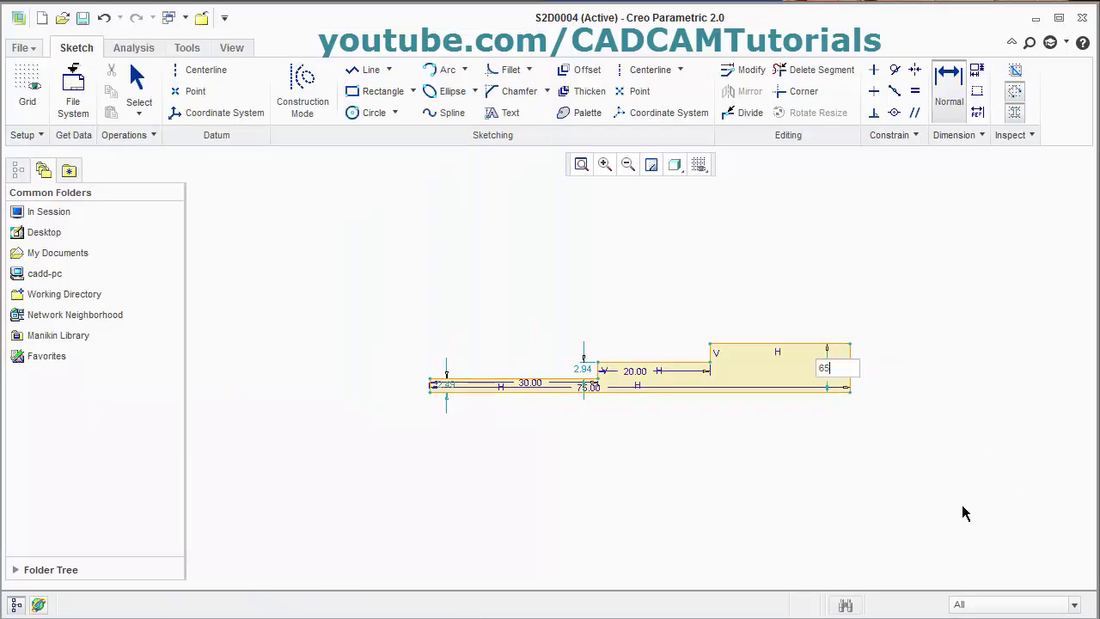
key("Return")
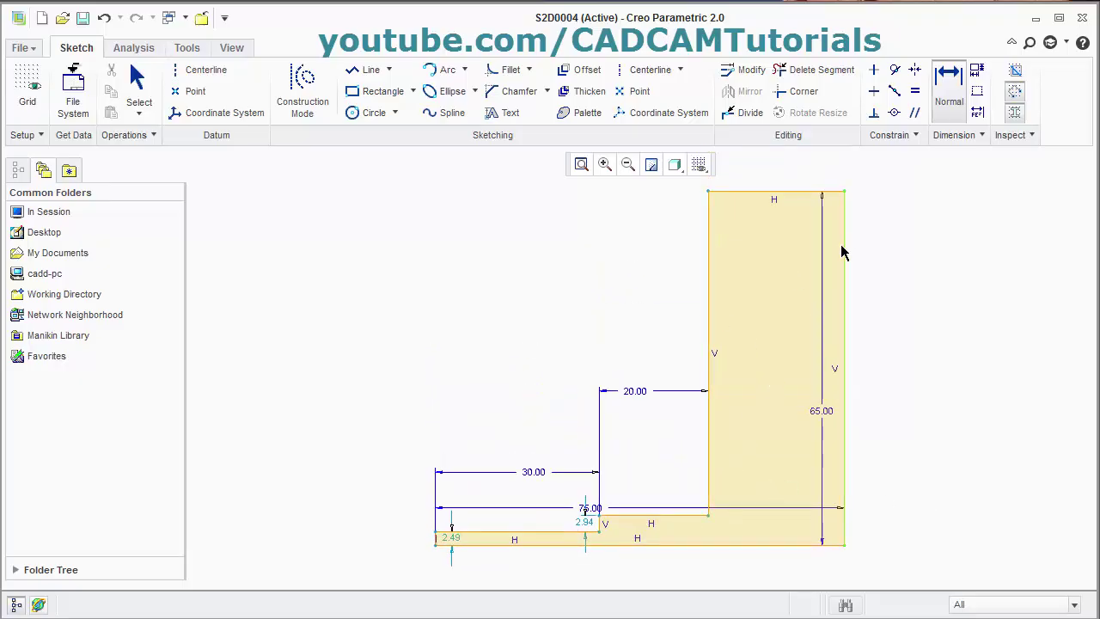
middle_click(732, 333)
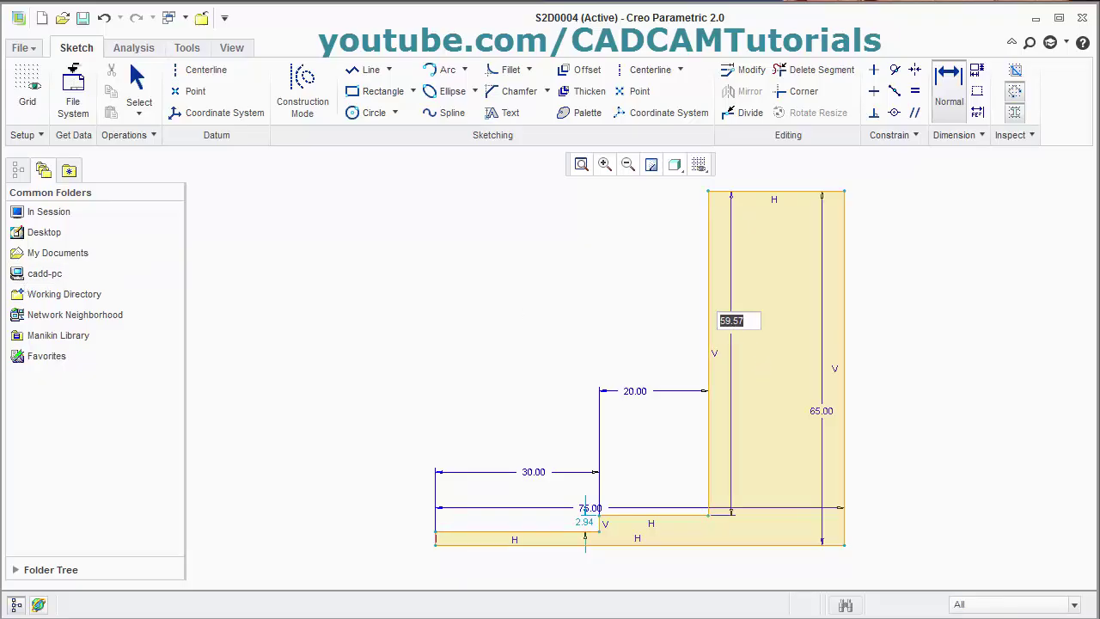
key("alt+Tab")
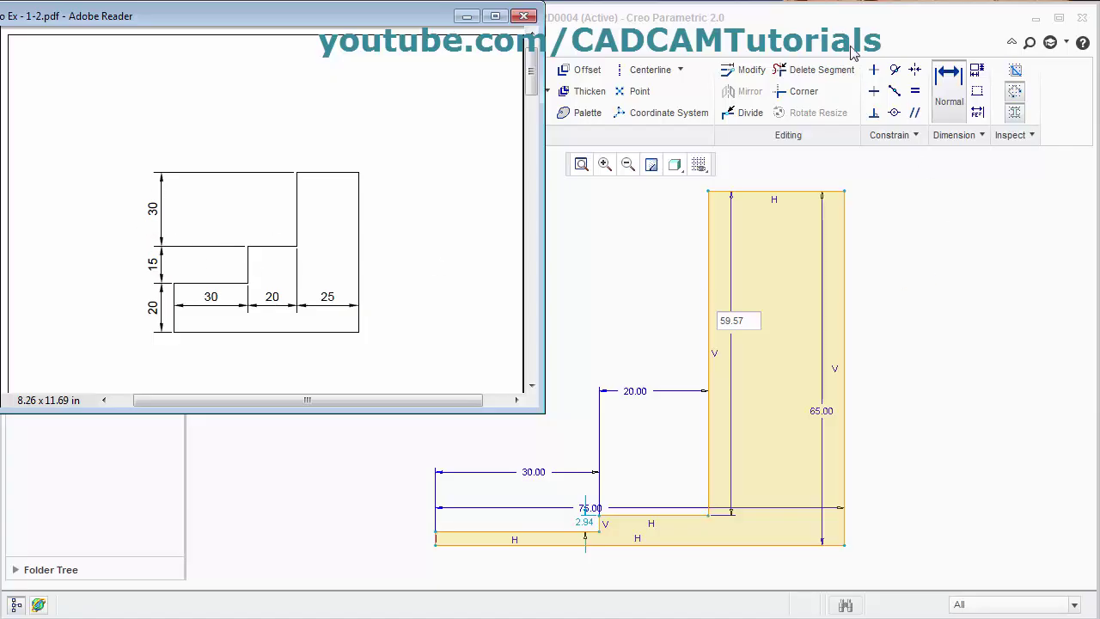
key("alt+Tab")
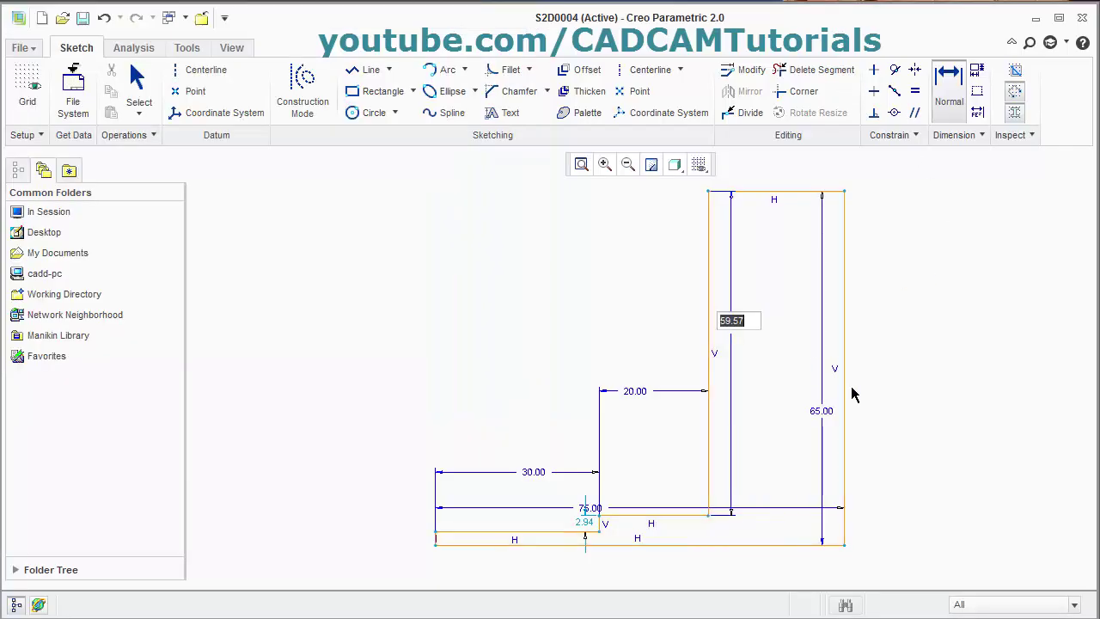
type("30")
key("Return")
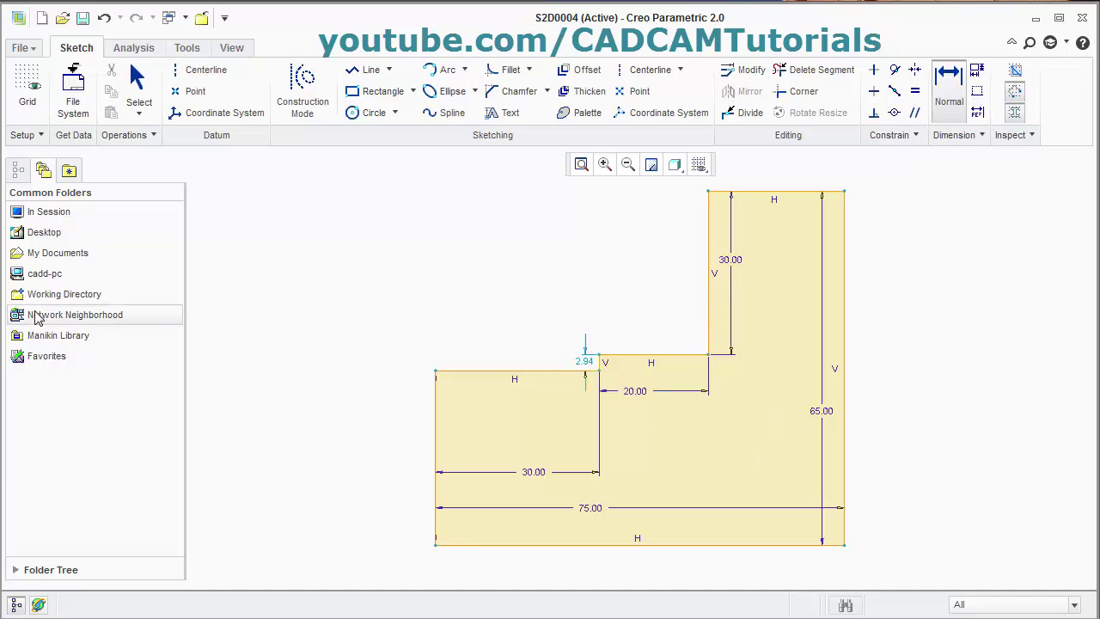
key("alt+Tab")
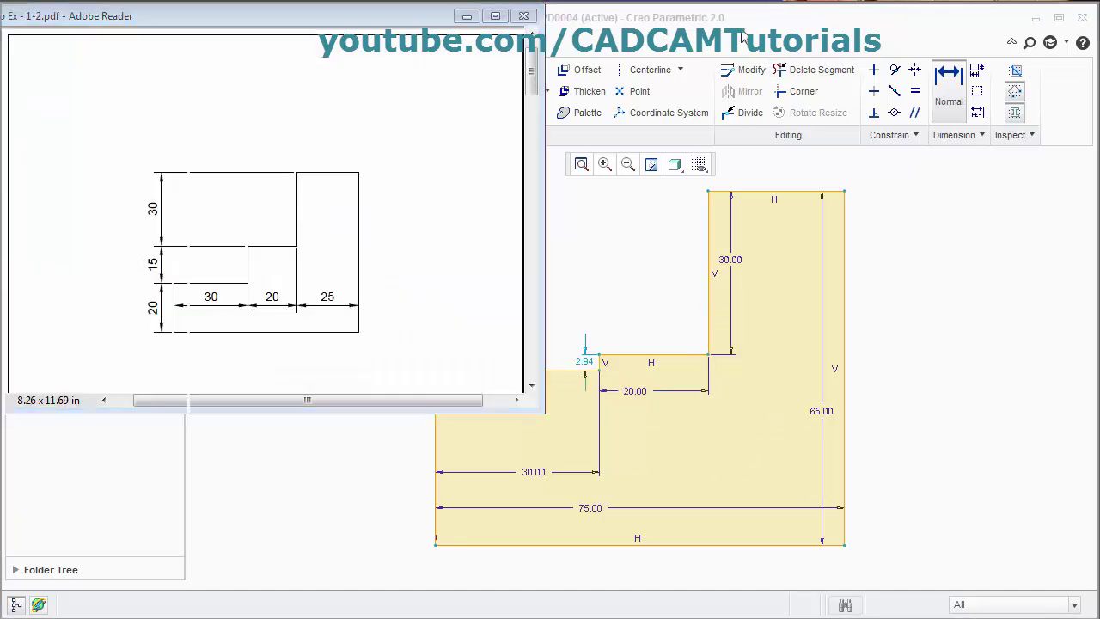
key("alt+Tab")
Change the 2.94 step height to 15 and save the sketch
double_click(586, 362)
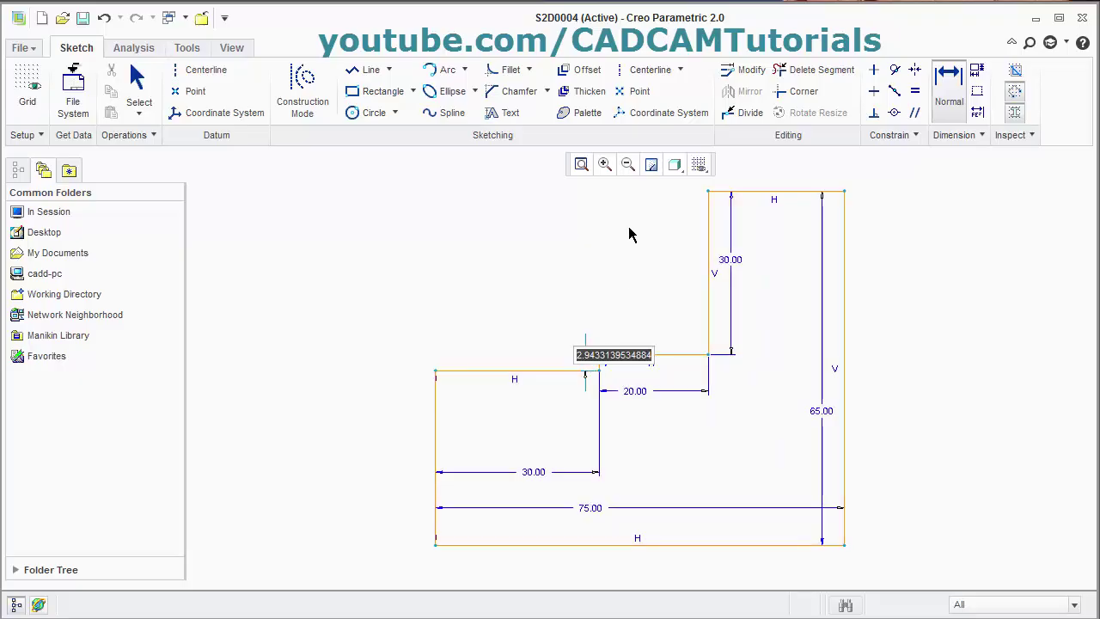
type("15")
key("Return")
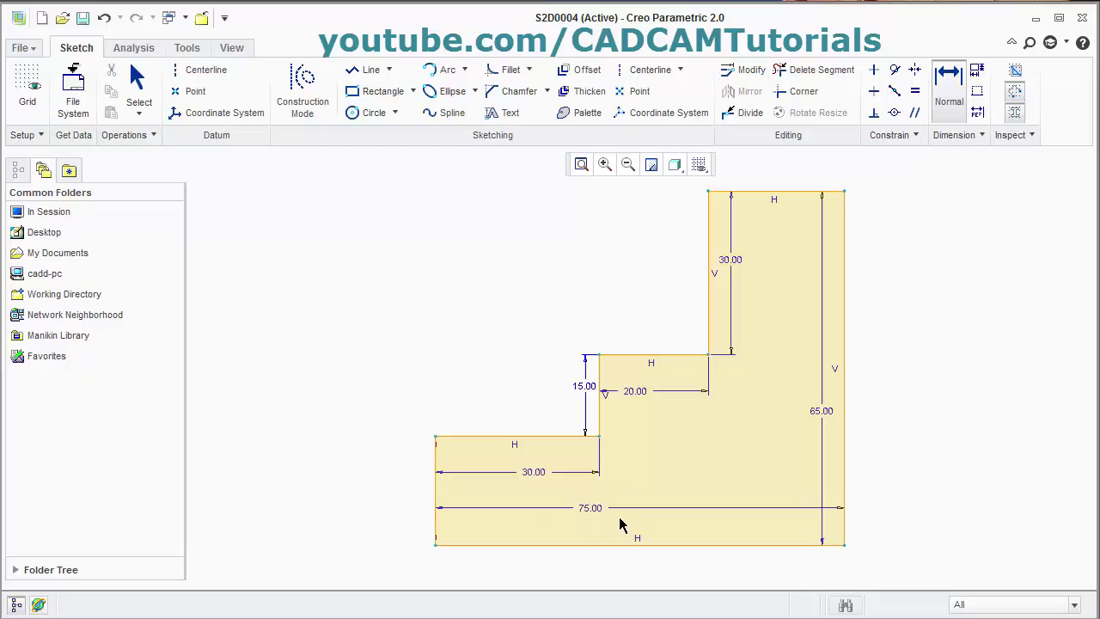
left_click(83, 19)
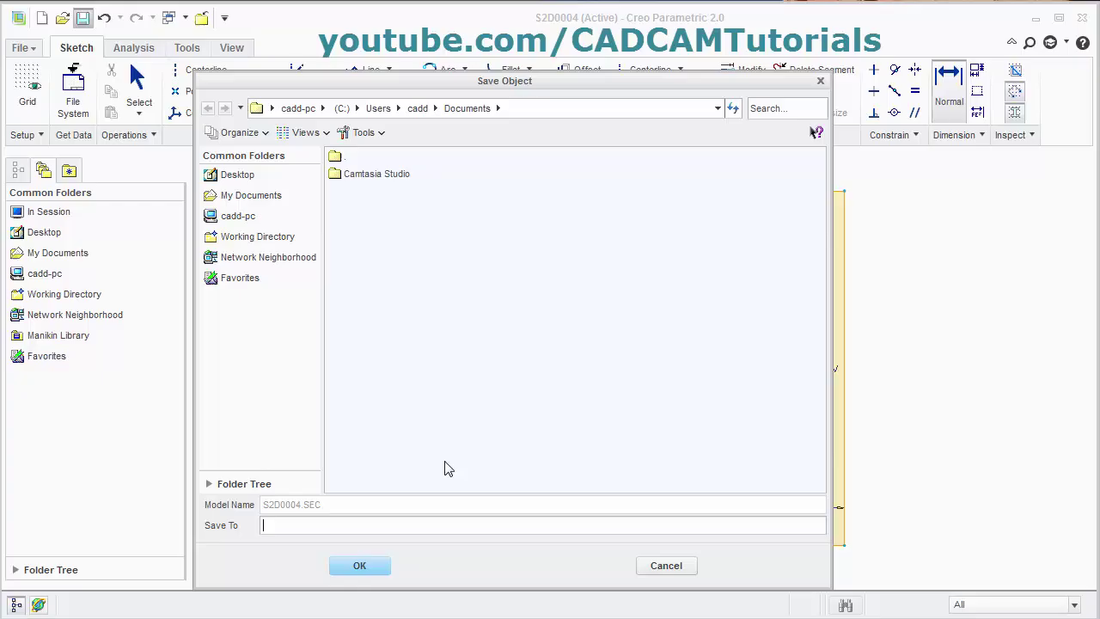
left_click(360, 567)
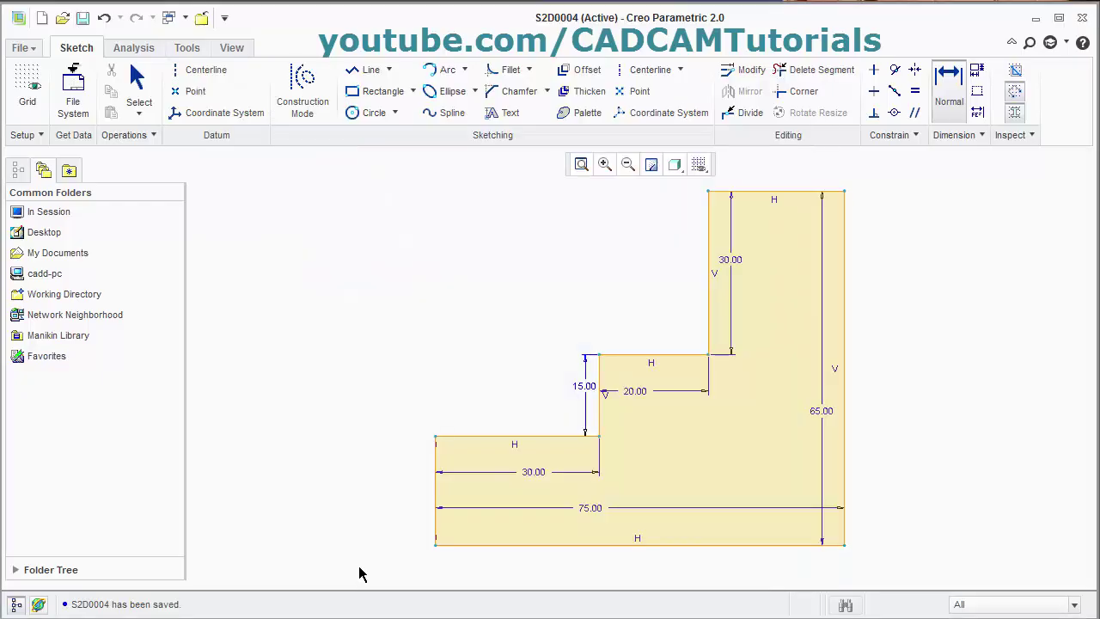
Close S2D0004 and create a new sketch, S2D0005
left_click(22, 48)
left_click(48, 239)
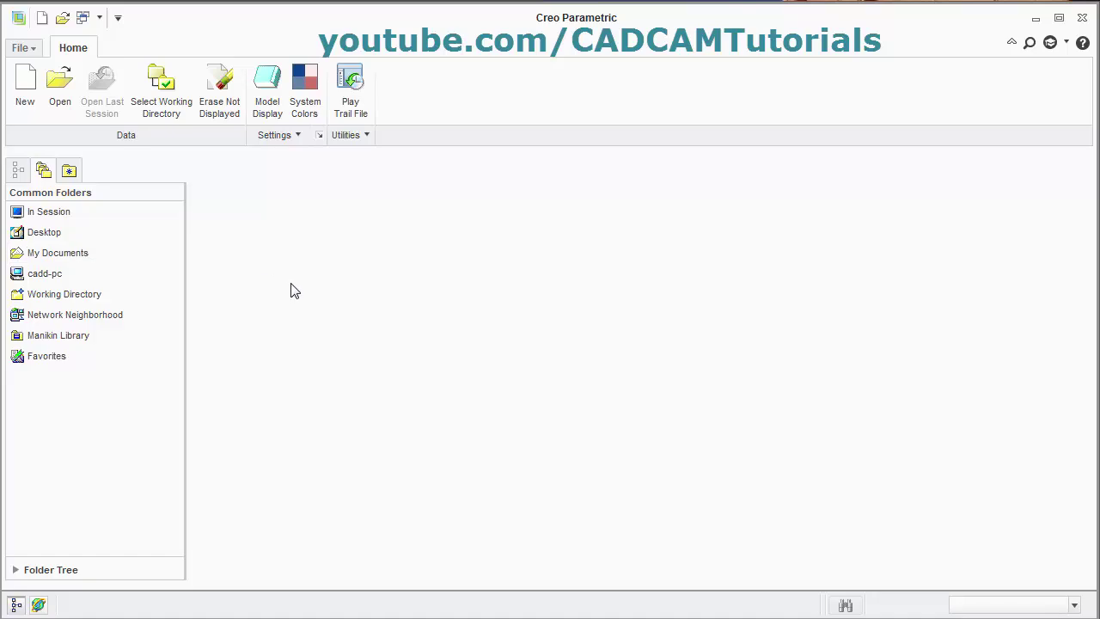
left_click(25, 94)
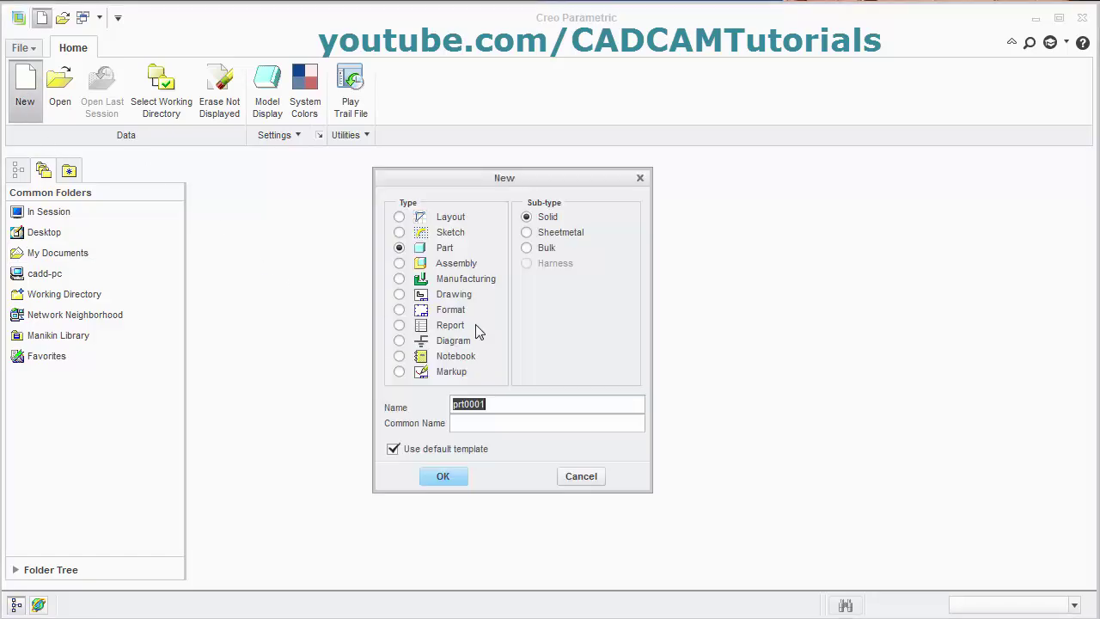
left_click(447, 233)
left_click(443, 476)
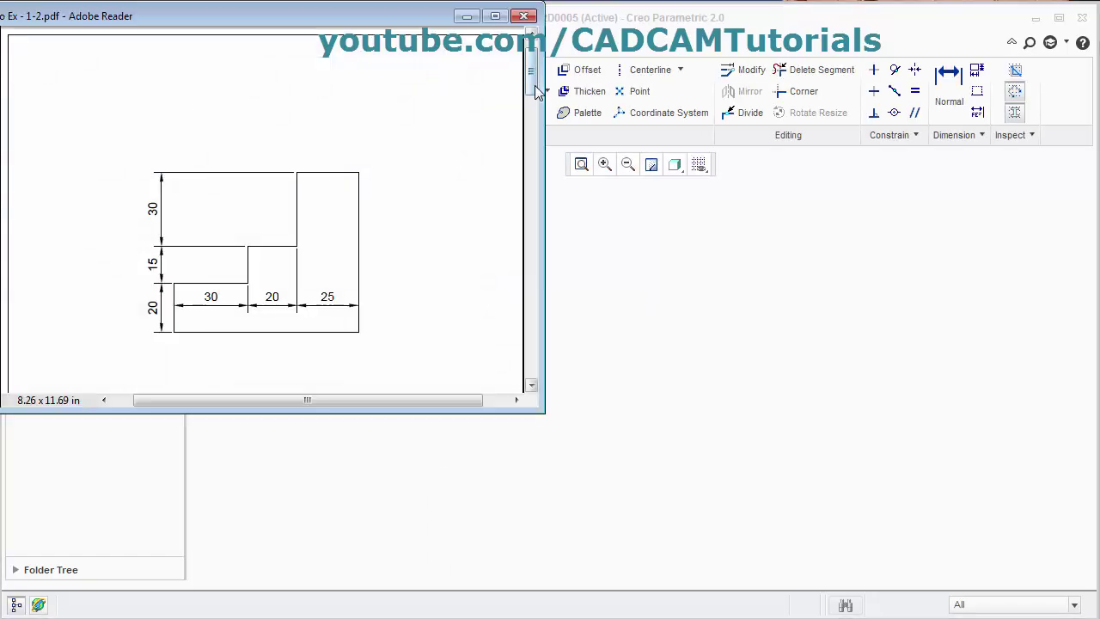
left_click_drag(535, 91, 534, 124)
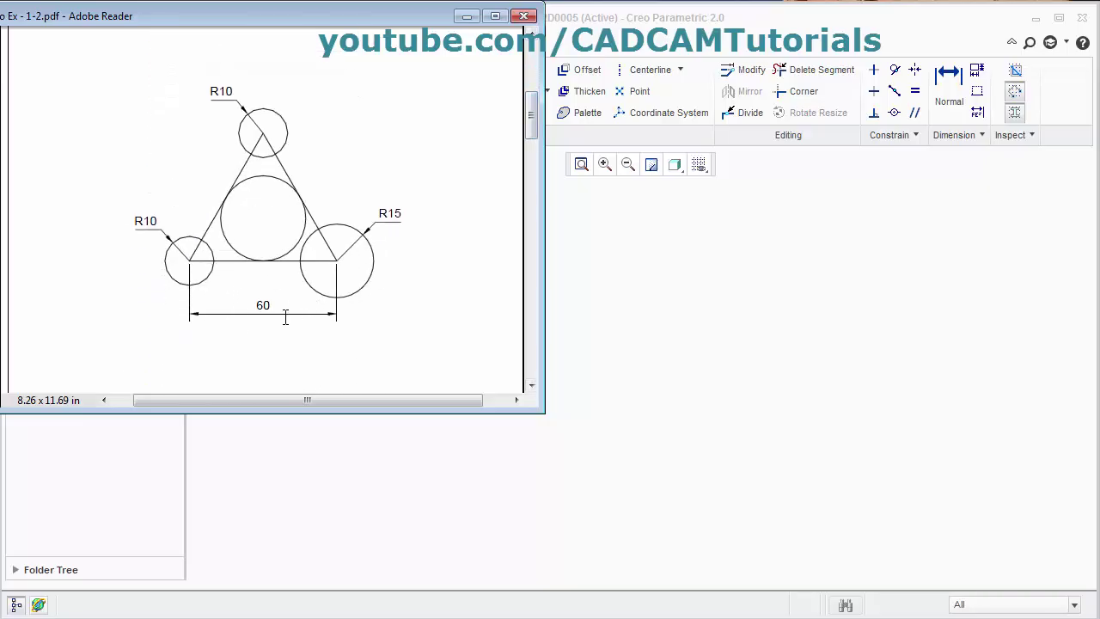
Draw a closed three-line triangle from lower-left to lower-right to top vertex
left_click(675, 351)
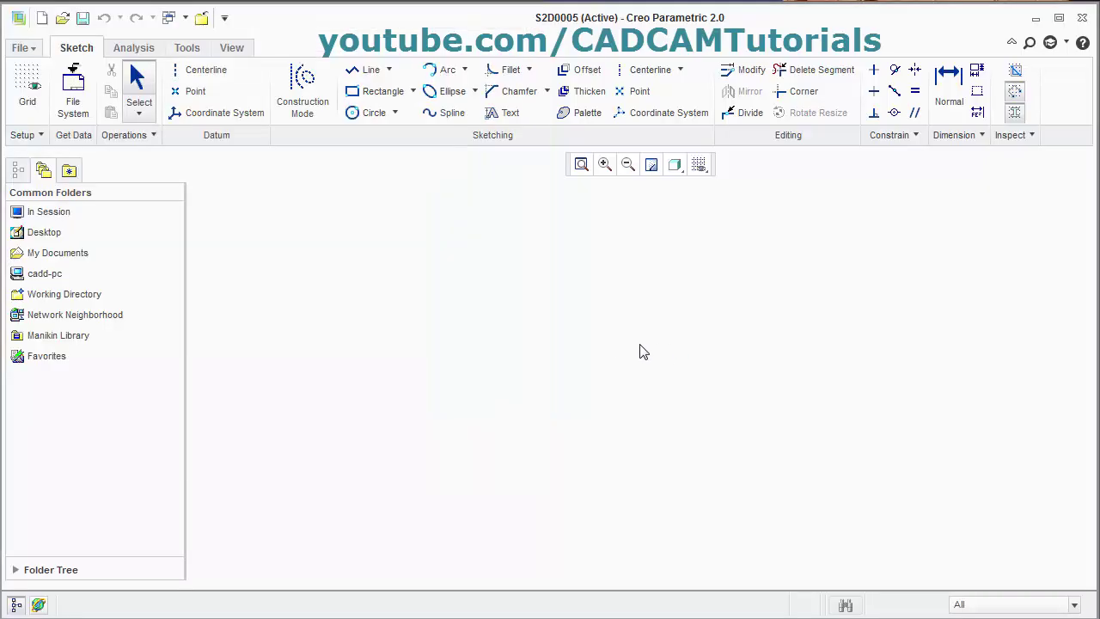
left_click(361, 68)
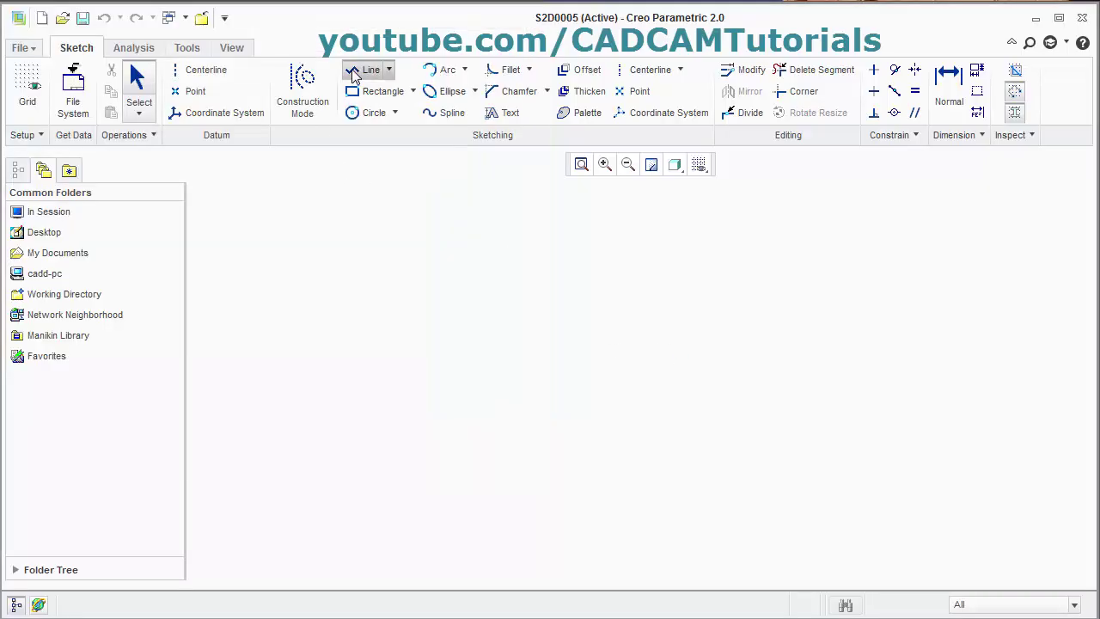
left_click(429, 463)
left_click(723, 463)
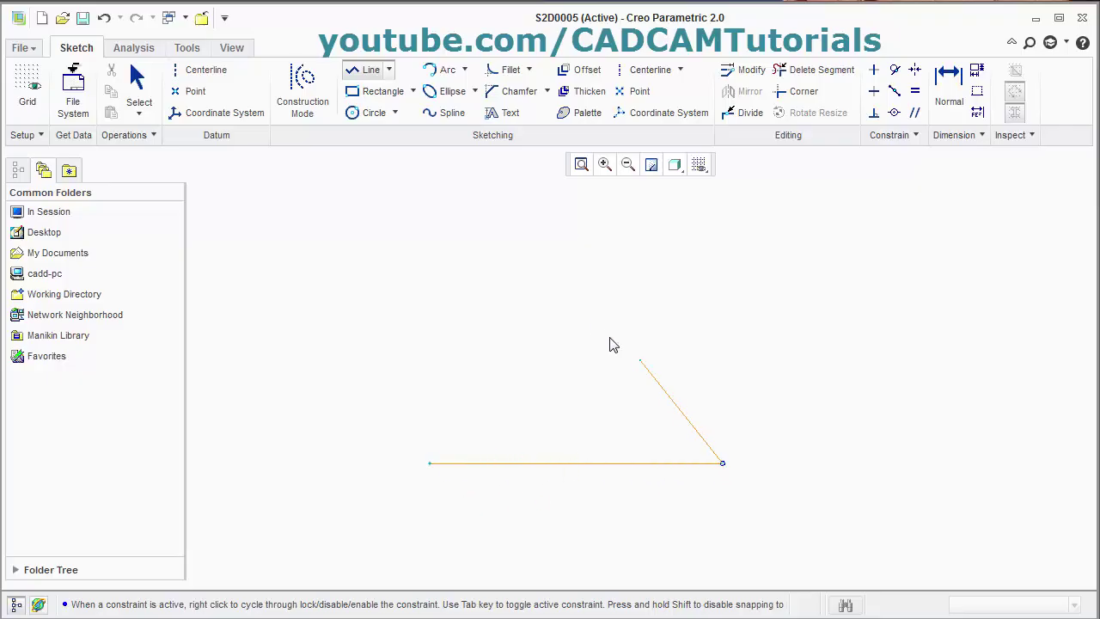
left_click(571, 241)
left_click(429, 462)
Finish the lines and change the triangle's 11.15 base length to 60
middle_click(383, 403)
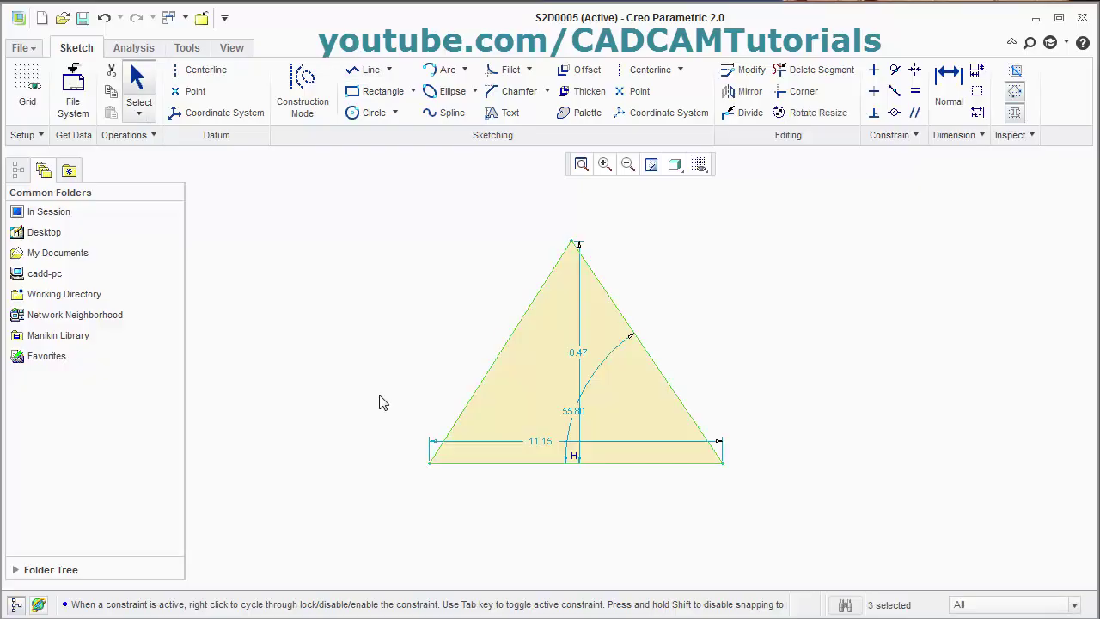
double_click(547, 444)
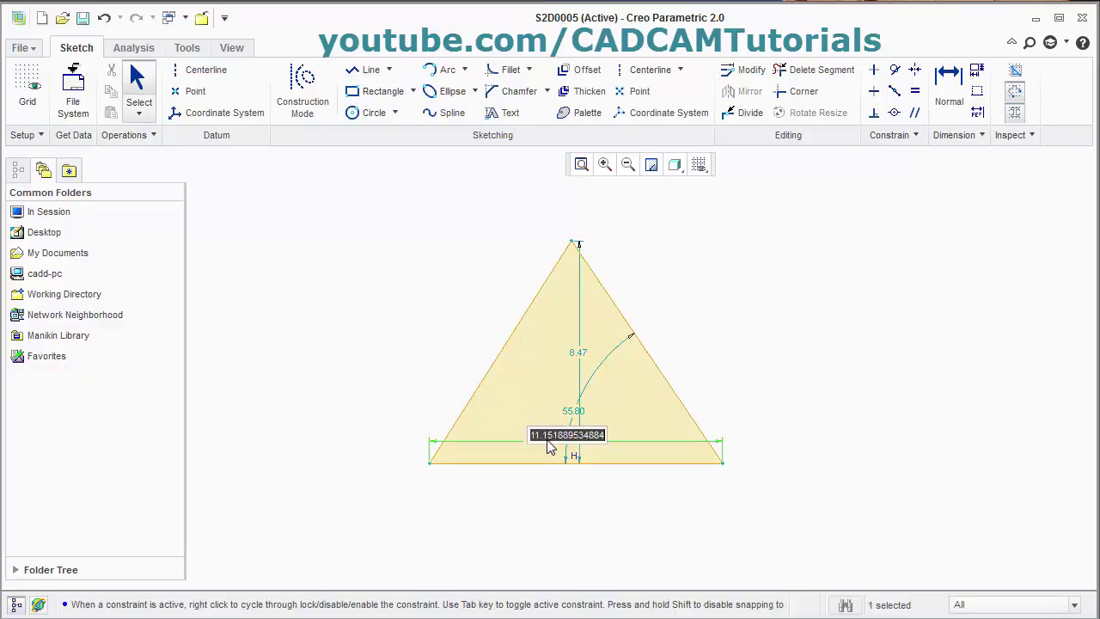
type("60")
key("Return")
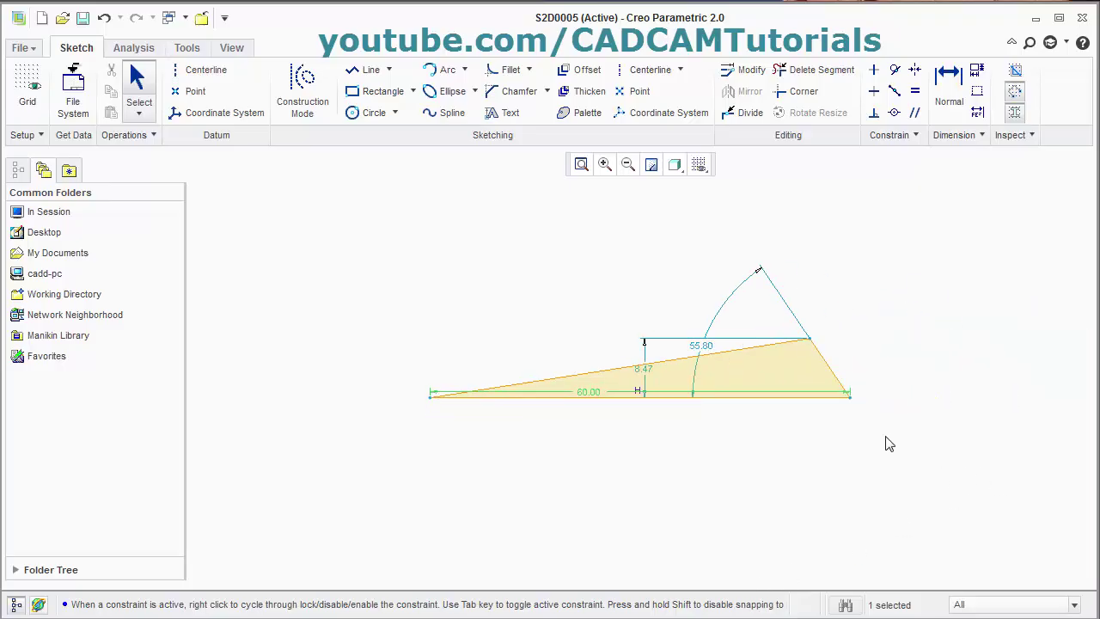
key("alt+Tab")
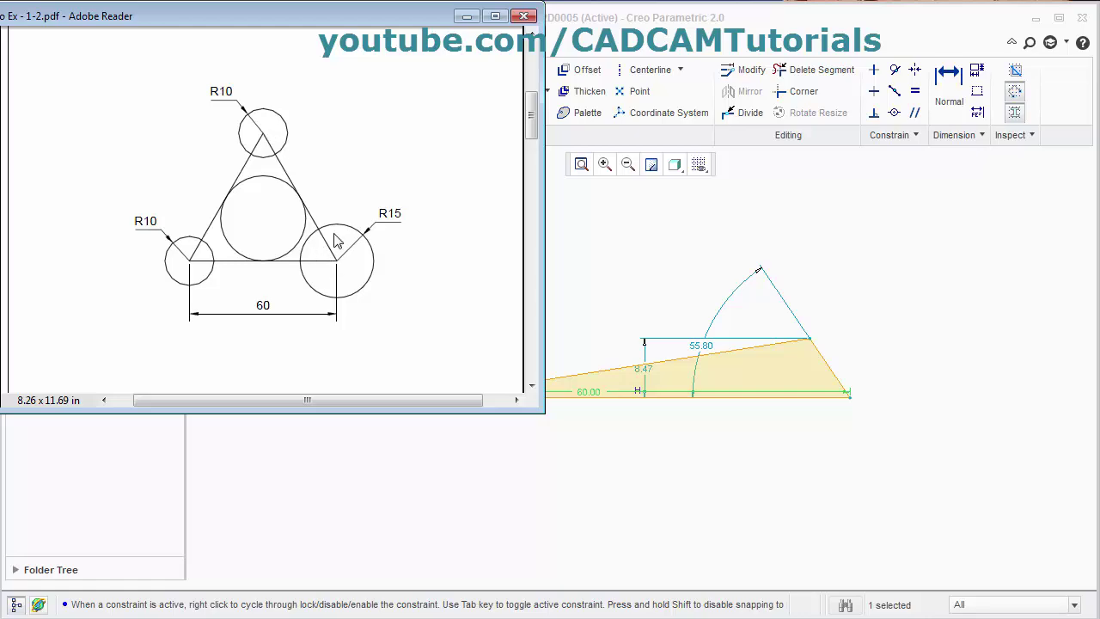
left_click(856, 346)
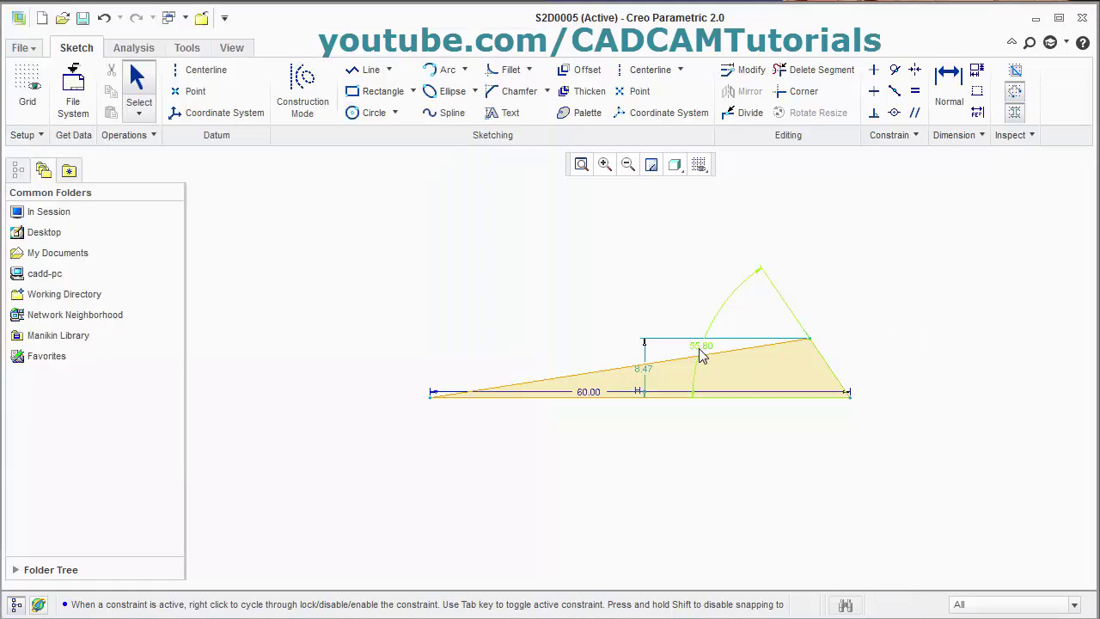
Set the 55.80 angle to 60° and add a second 60° angle dimension
double_click(702, 353)
type("60")
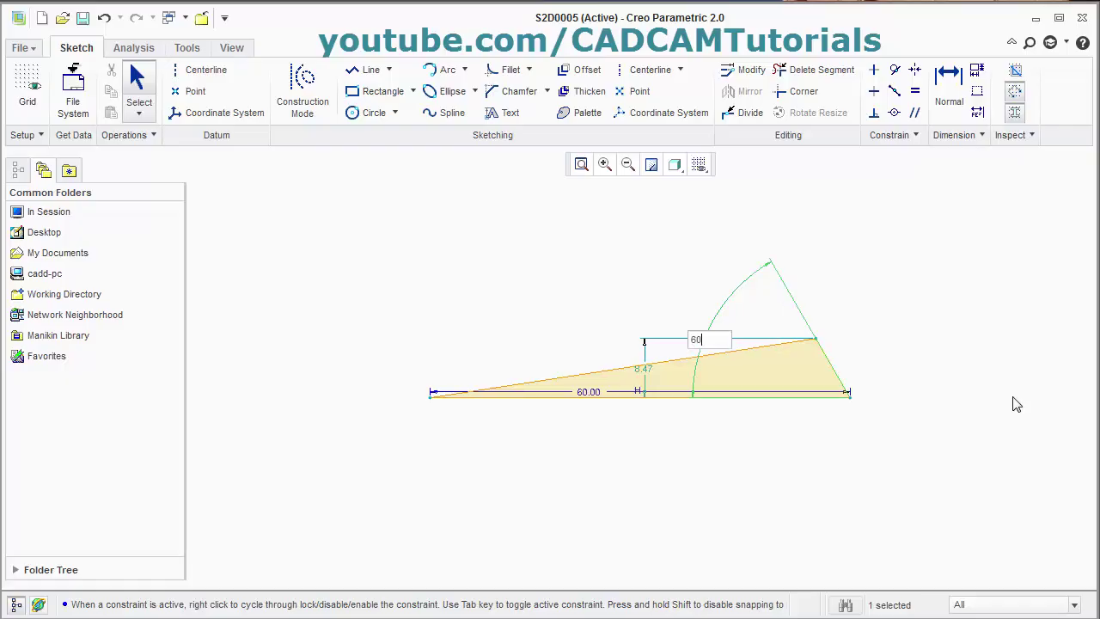
key("Return")
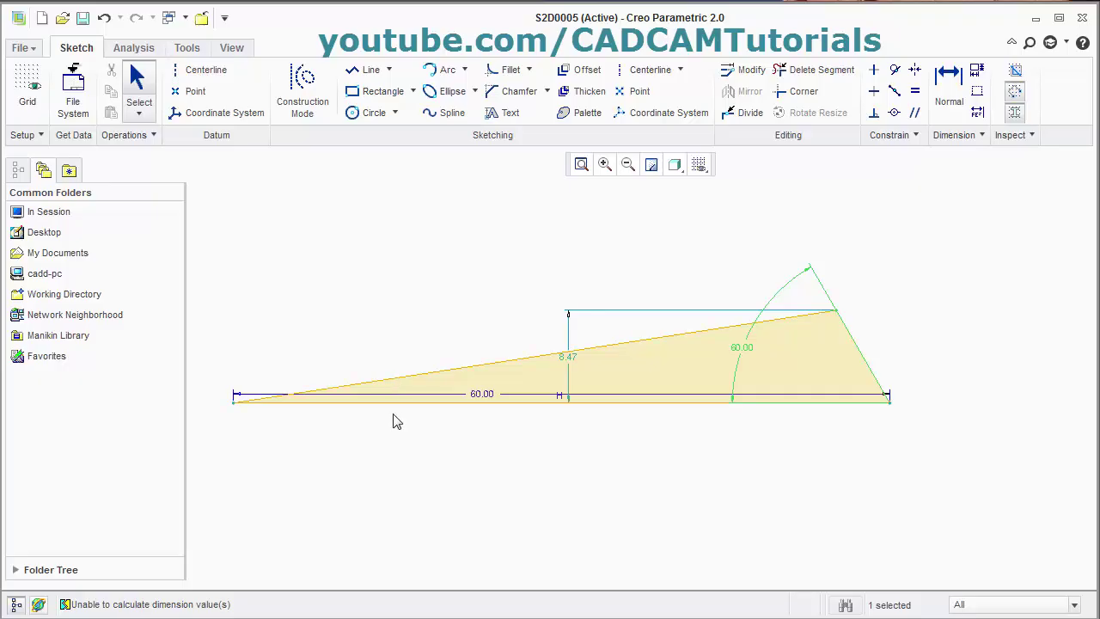
left_click(948, 86)
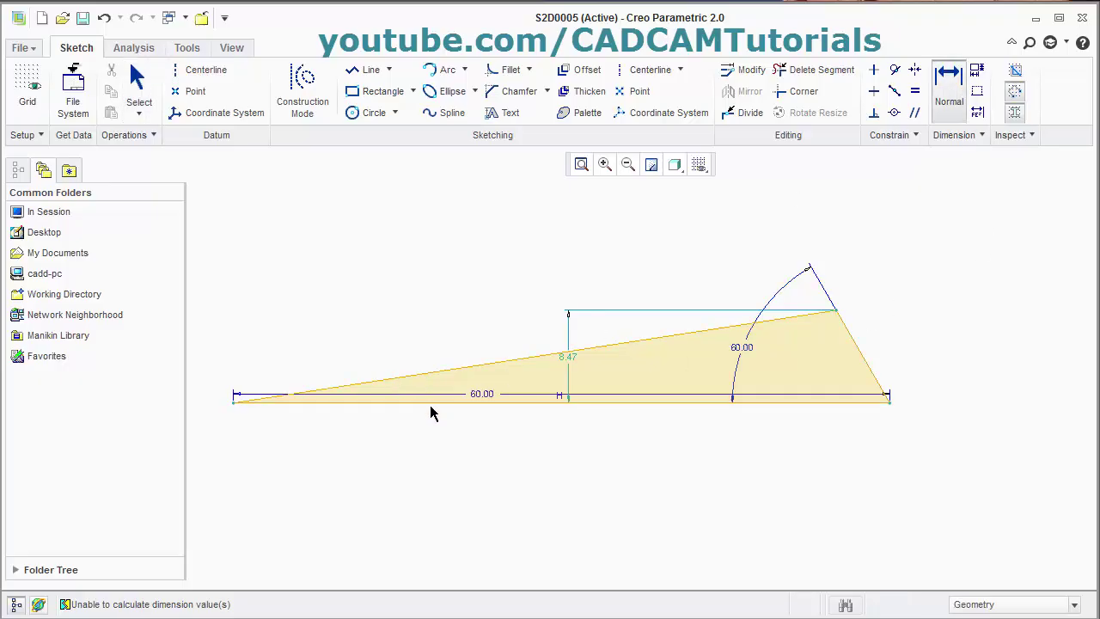
middle_click(531, 384)
type("60")
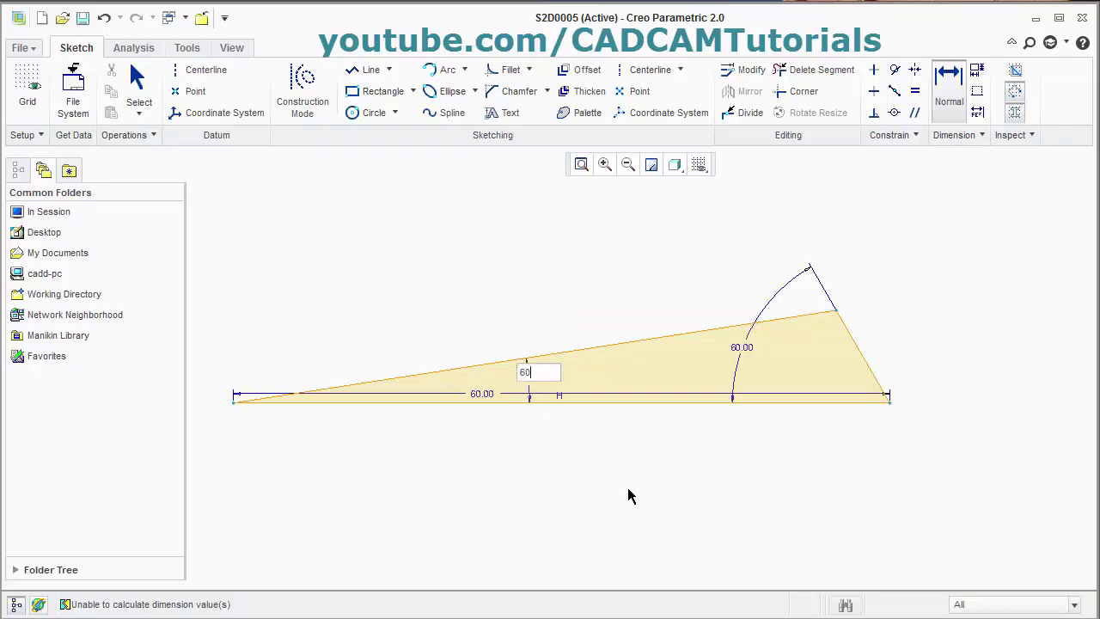
key("Return")
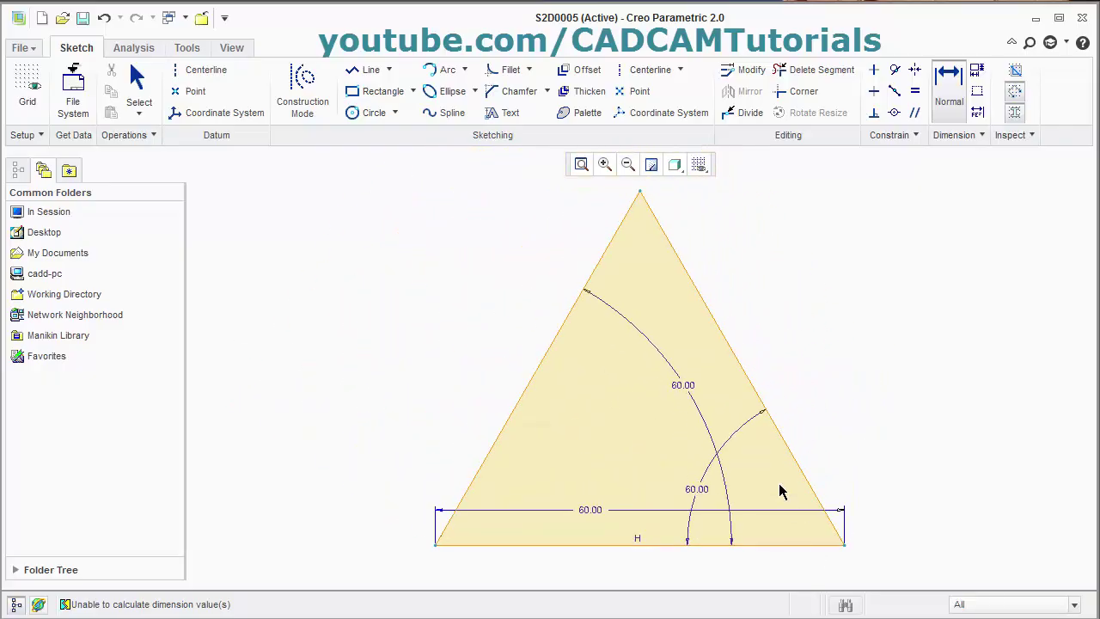
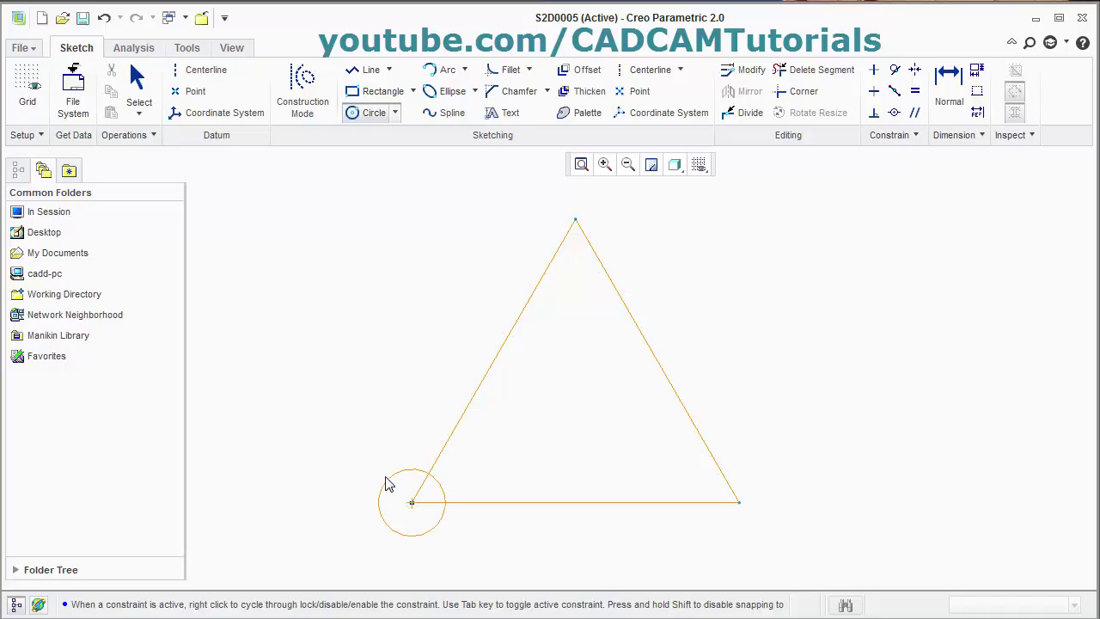
Finish the lower-left circle and add circles on the top and lower-right corners
left_click(437, 459)
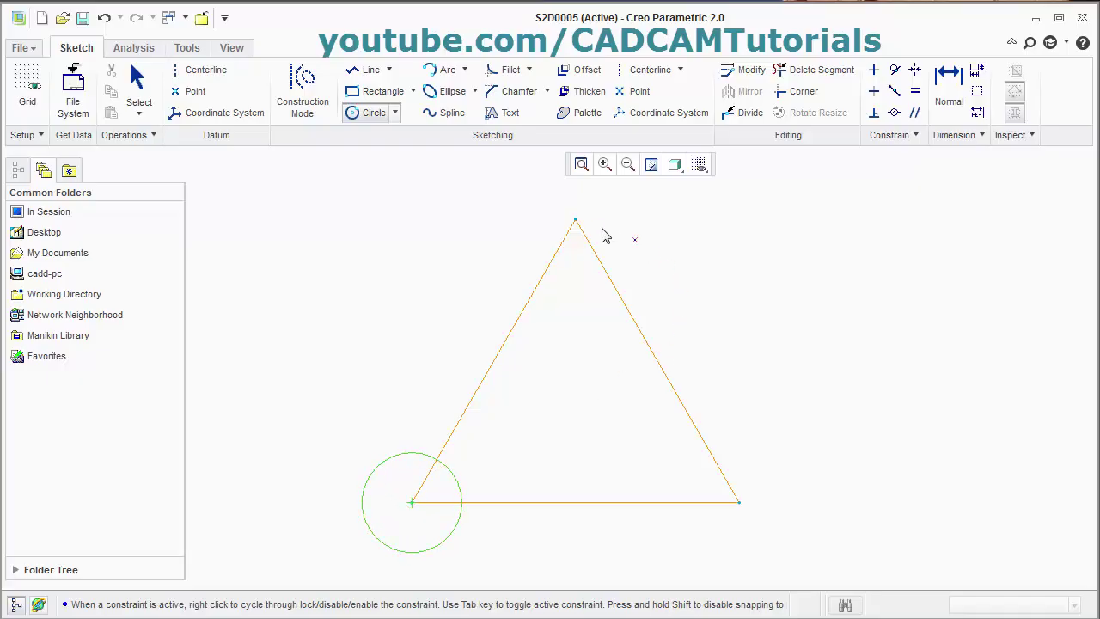
left_click(576, 220)
left_click(640, 248)
middle_click(746, 523)
left_click(744, 506)
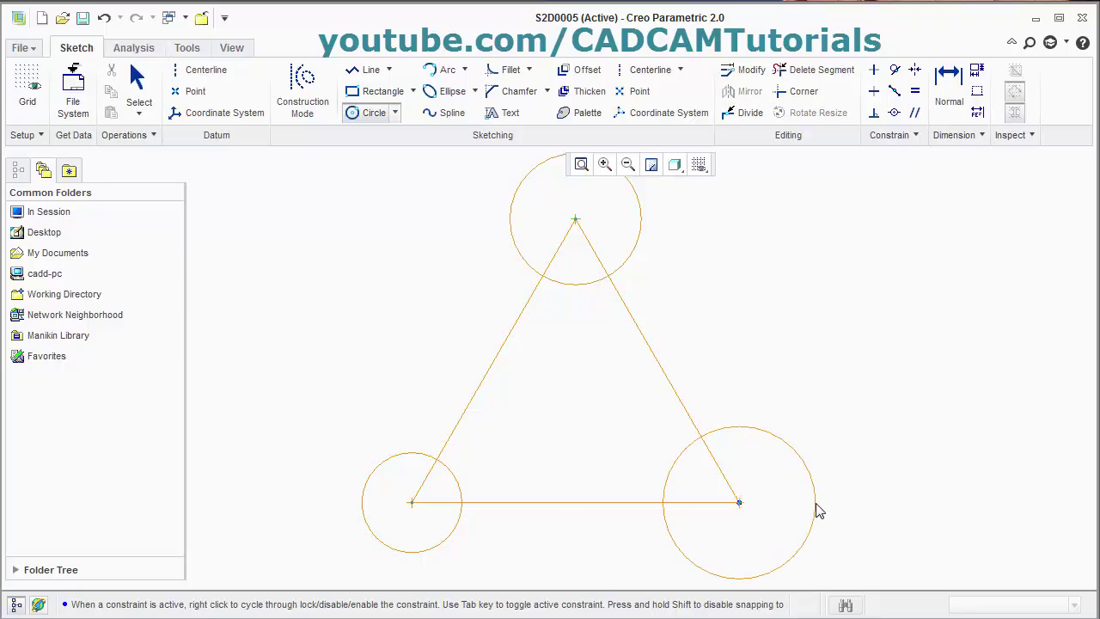
left_click(818, 510)
middle_click(771, 366)
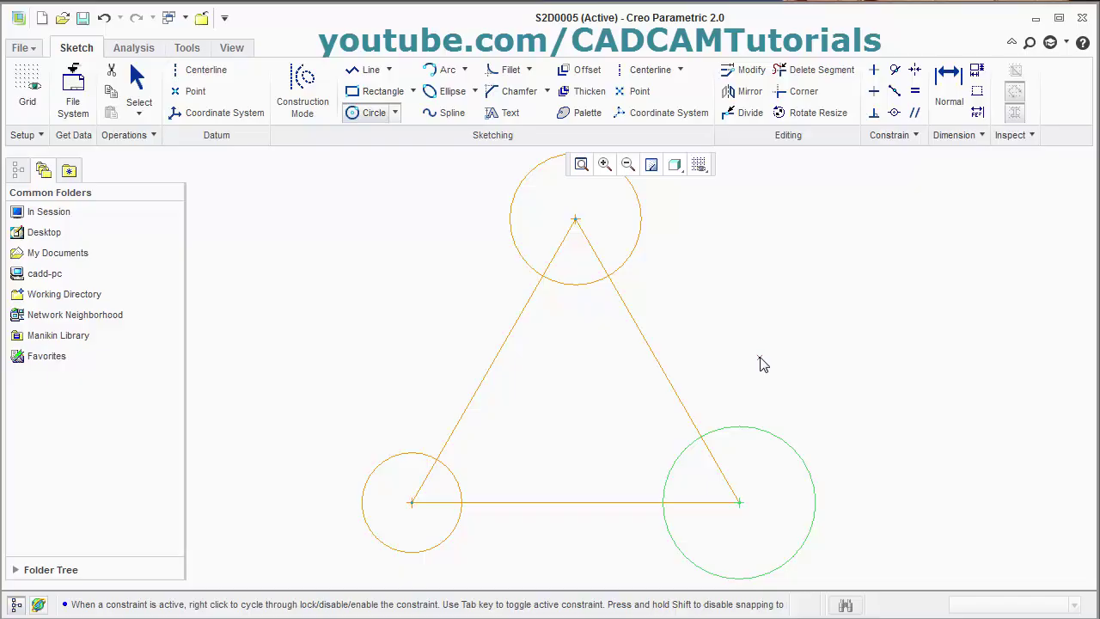
middle_click(762, 366)
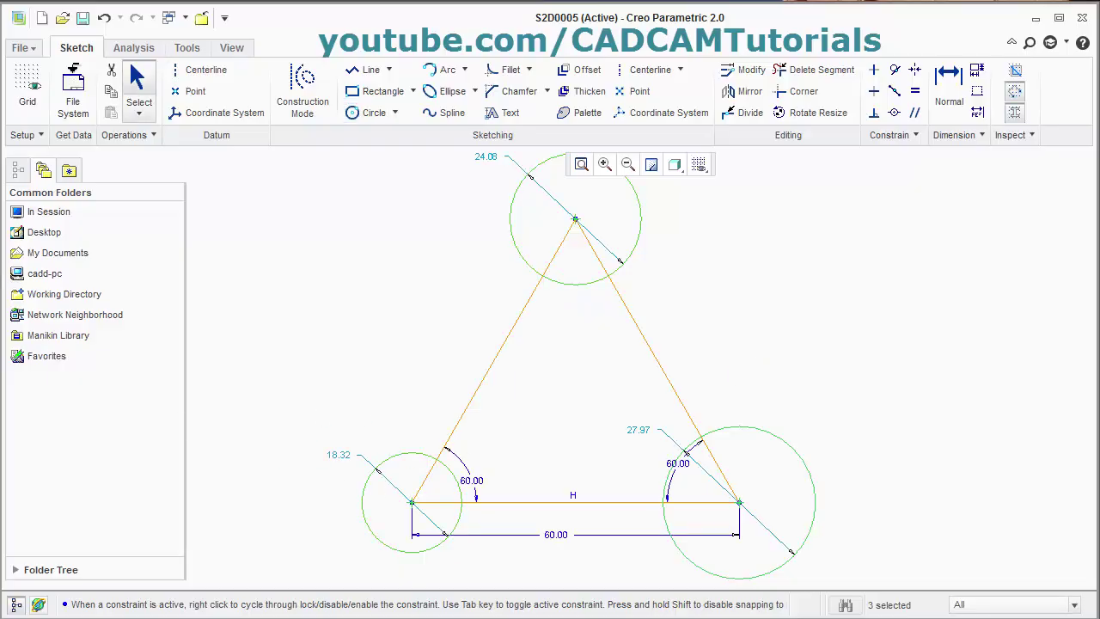
Change the lower-left circle's 18.32 dimension to 20
key("alt+Tab")
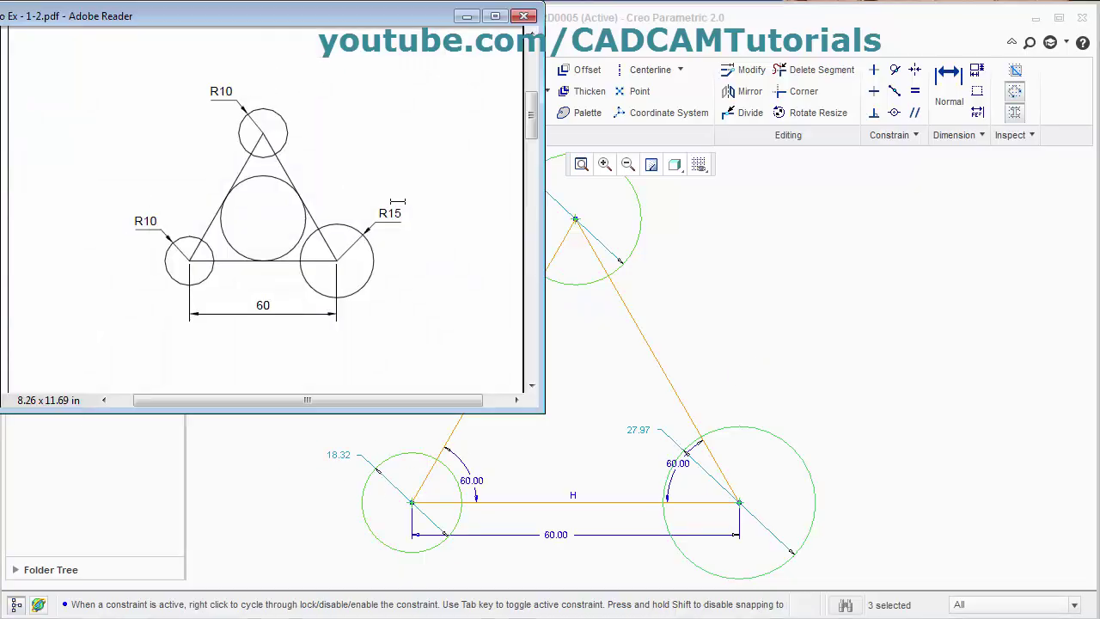
left_click(997, 429)
double_click(340, 457)
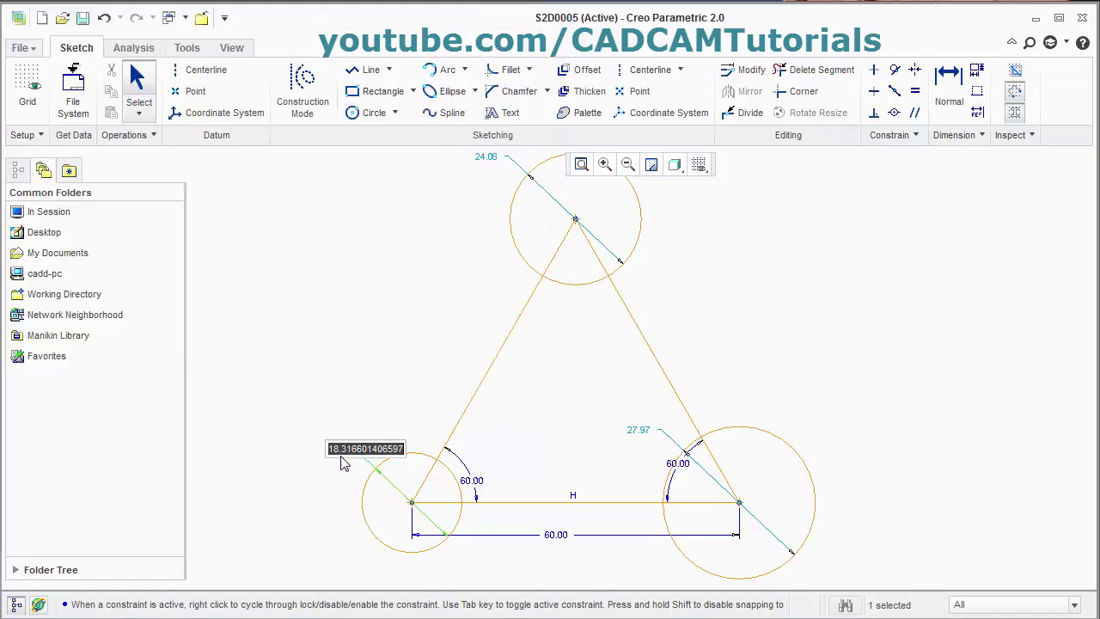
type("2")
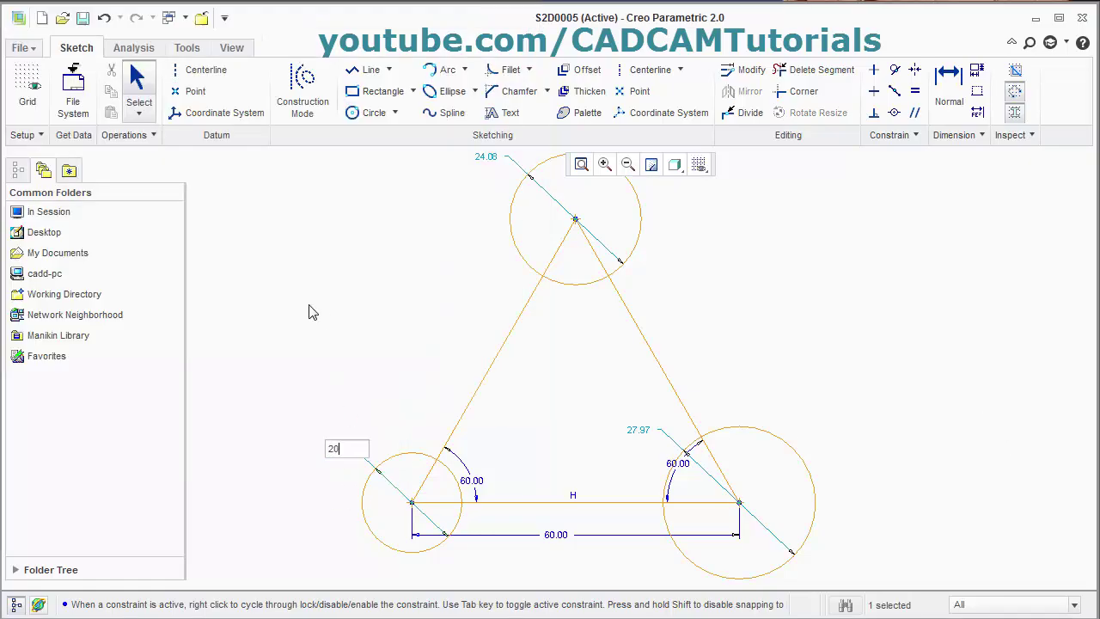
type("0")
key("Return")
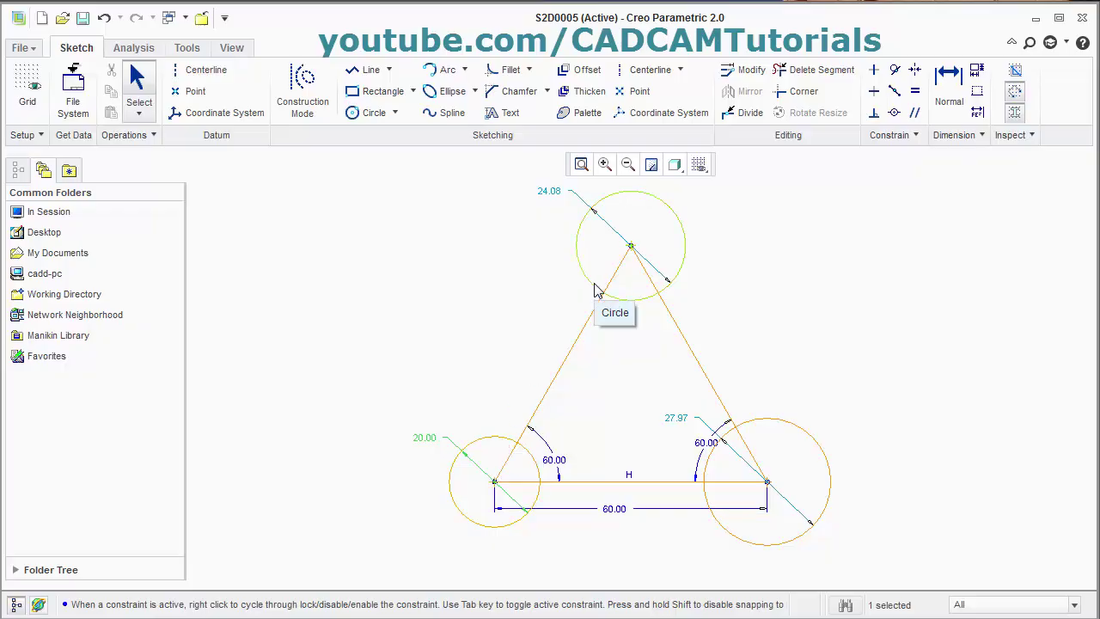
Constrain the top circle equal in size to the lower-left circle
left_click(914, 90)
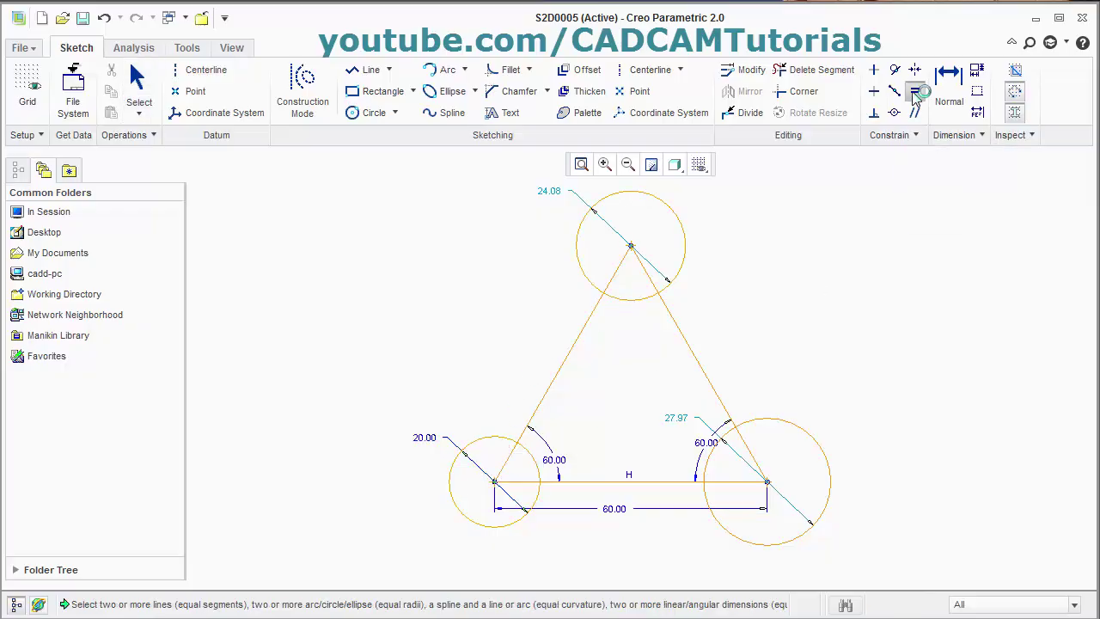
left_click(492, 442)
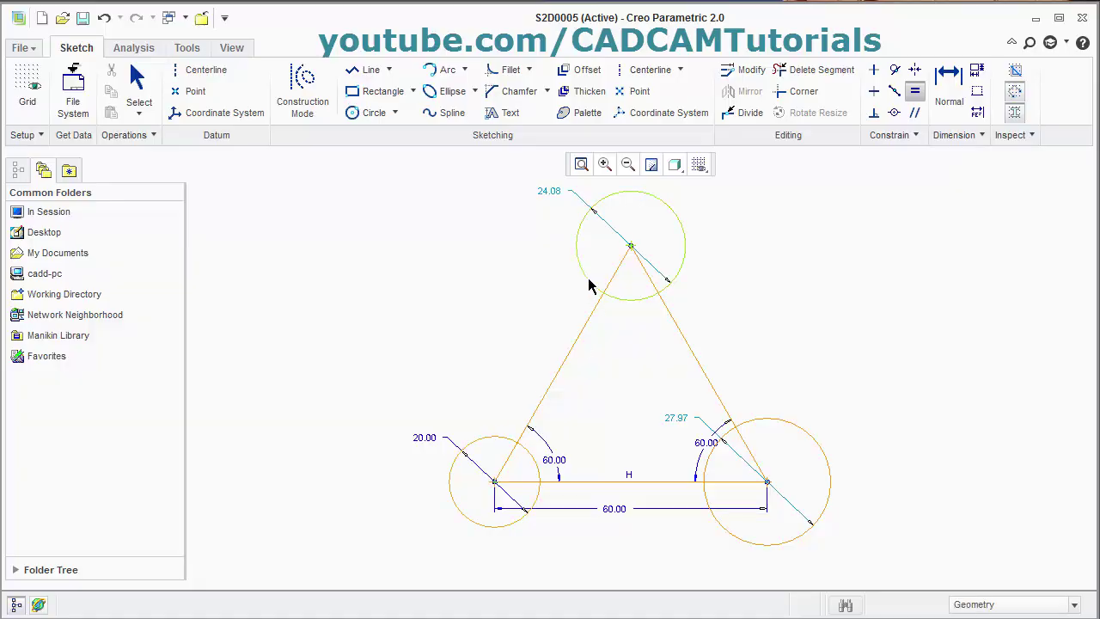
left_click(589, 286)
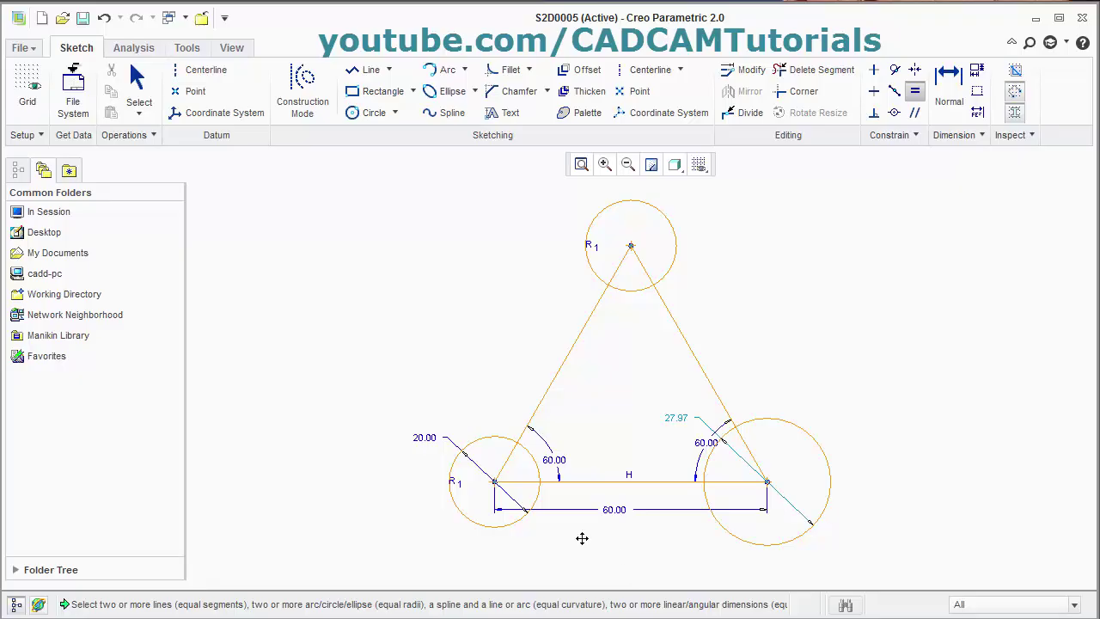
key("alt+Tab")
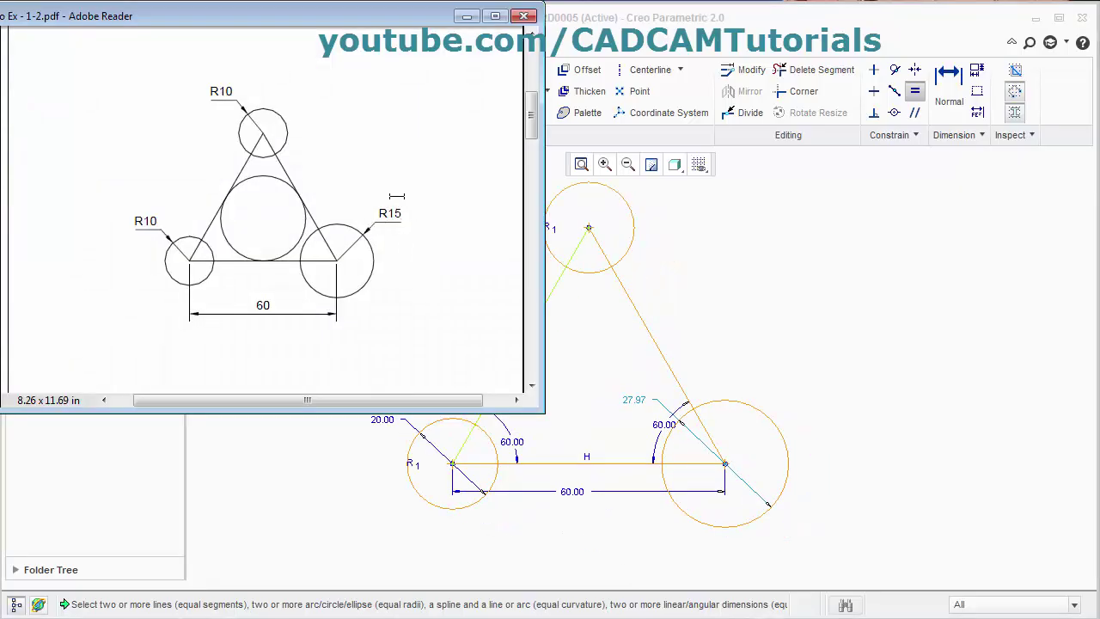
Change the lower-right circle's 27.97 dimension to 30 and move it outward to the right
left_click(795, 368)
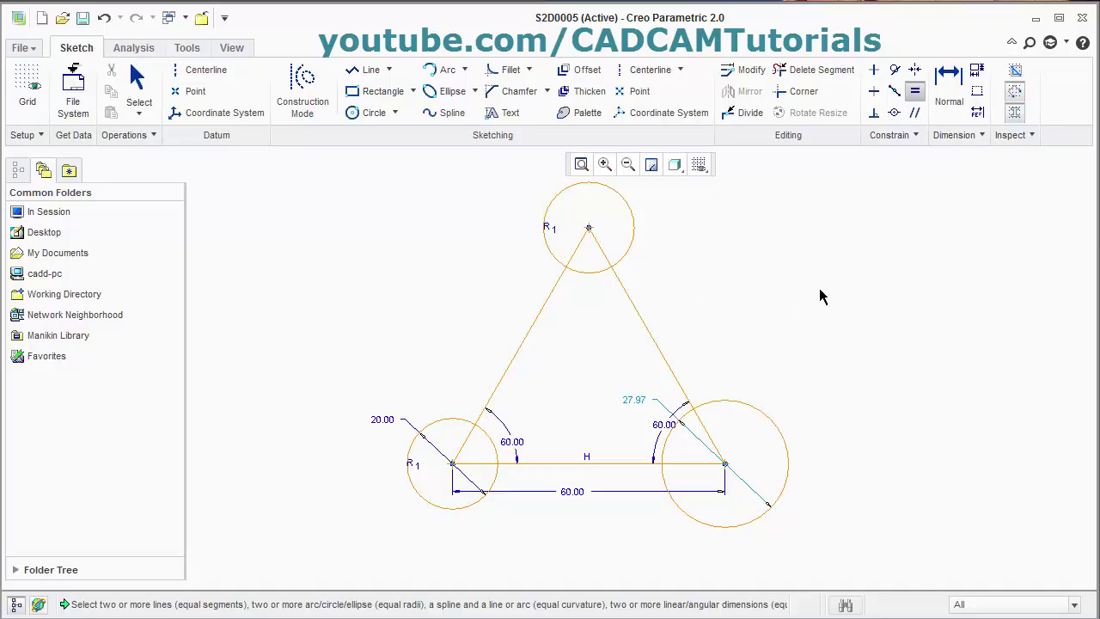
middle_click(768, 361)
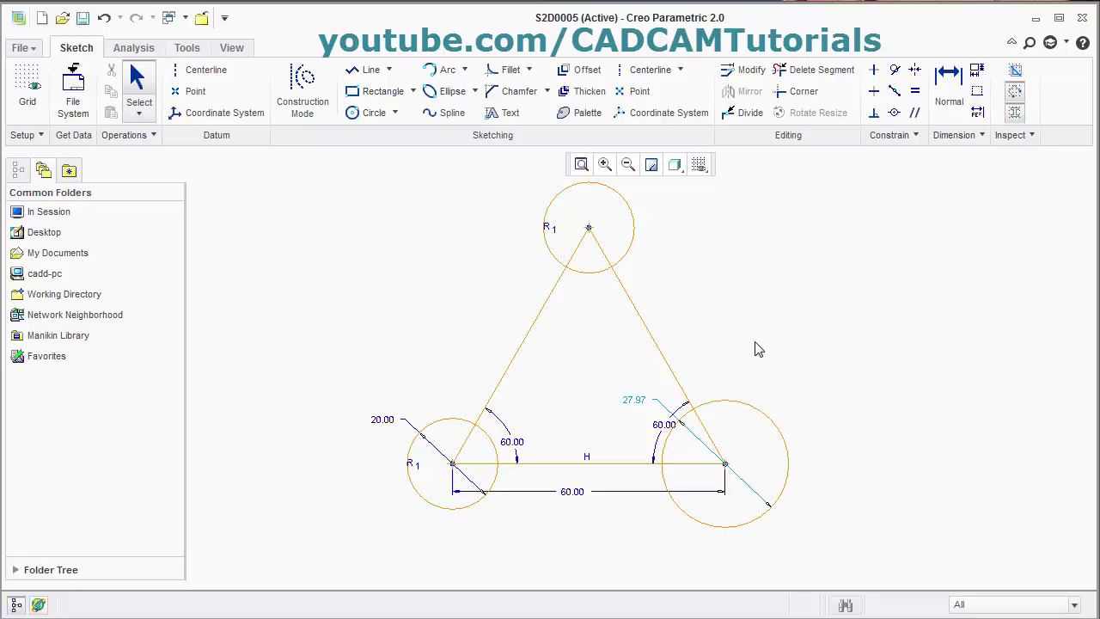
double_click(636, 401)
type("30")
key("Return")
left_click_drag(669, 405, 859, 410)
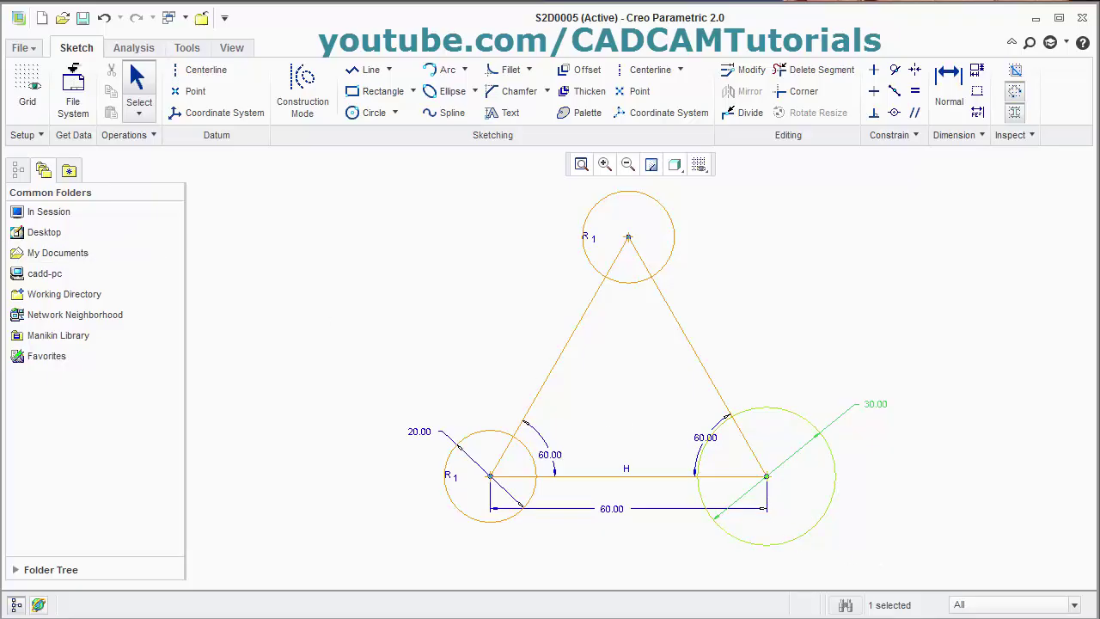
key("alt+Tab")
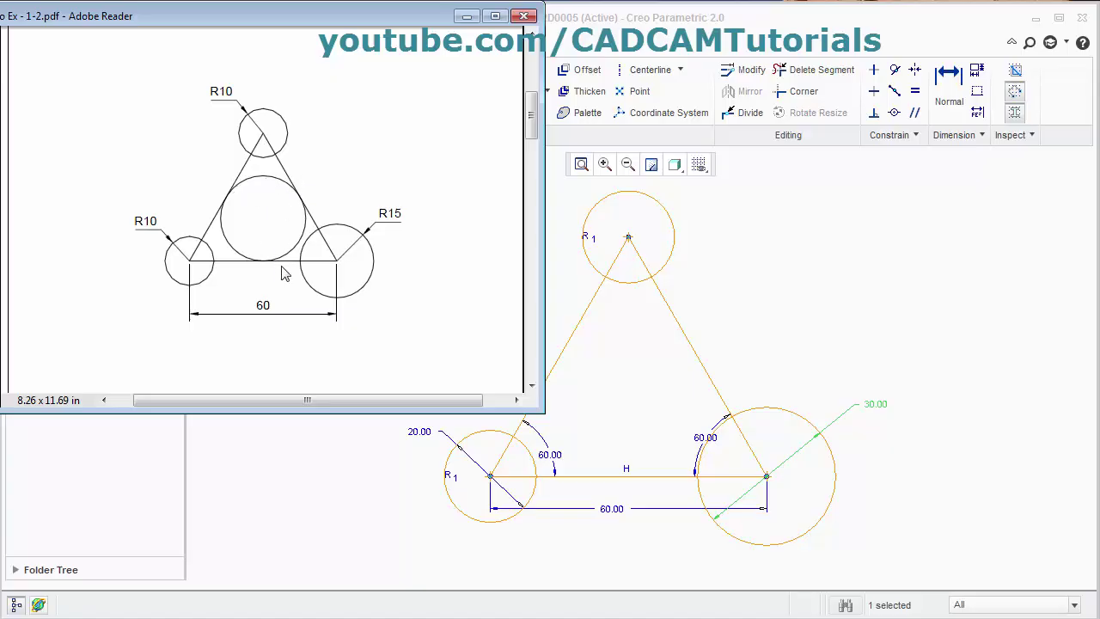
left_click(732, 275)
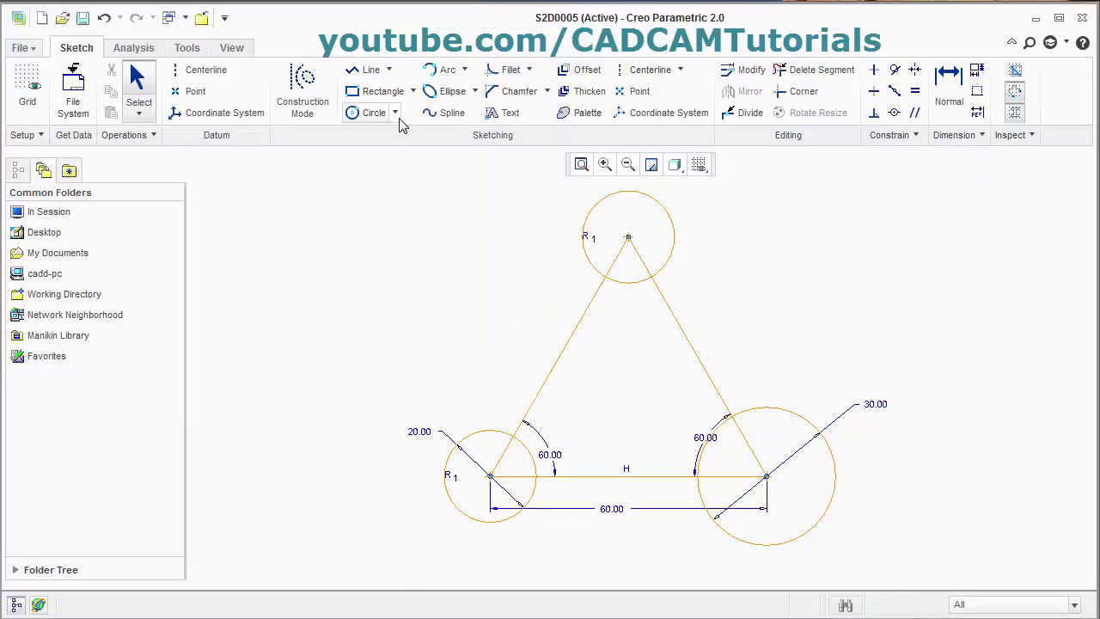
Inscribe a 3 Tangent circle touching the left, right and bottom triangle sides
left_click(395, 113)
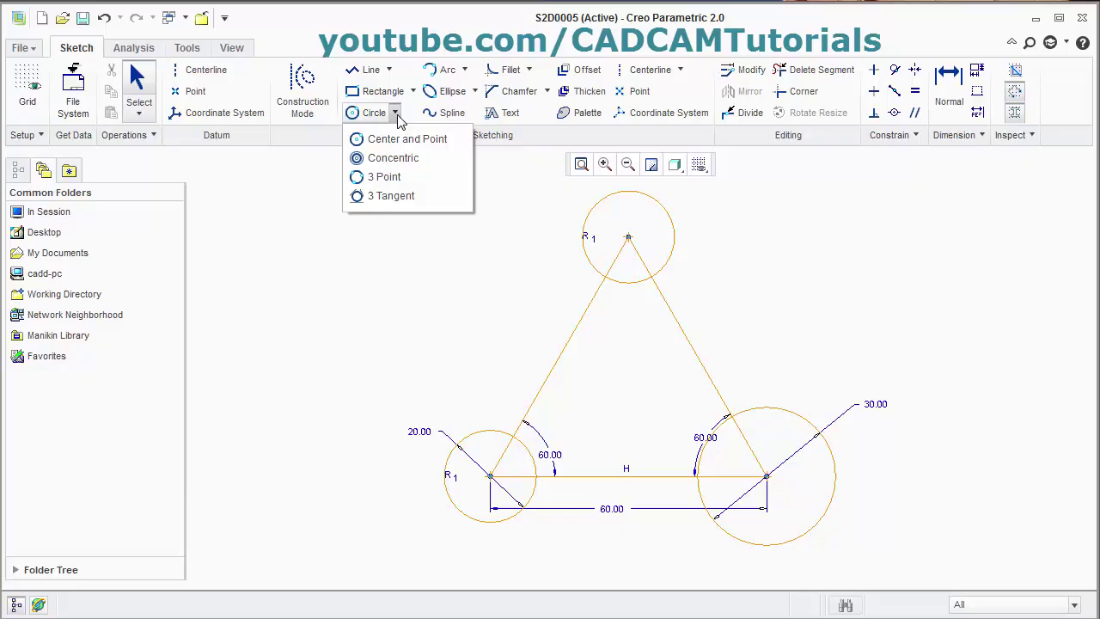
left_click(400, 196)
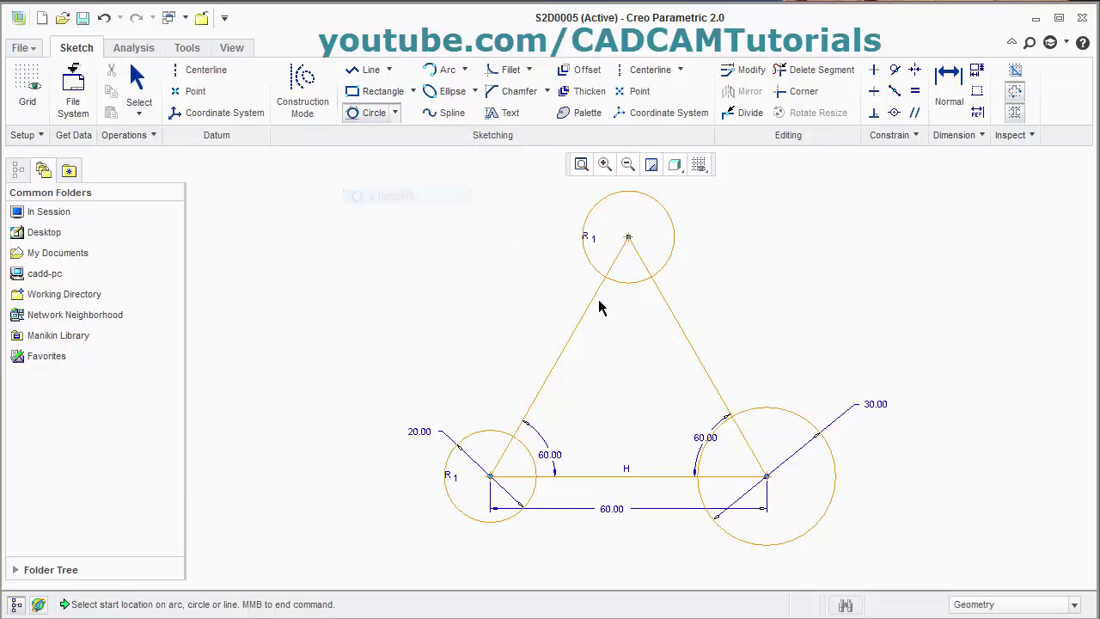
left_click(558, 363)
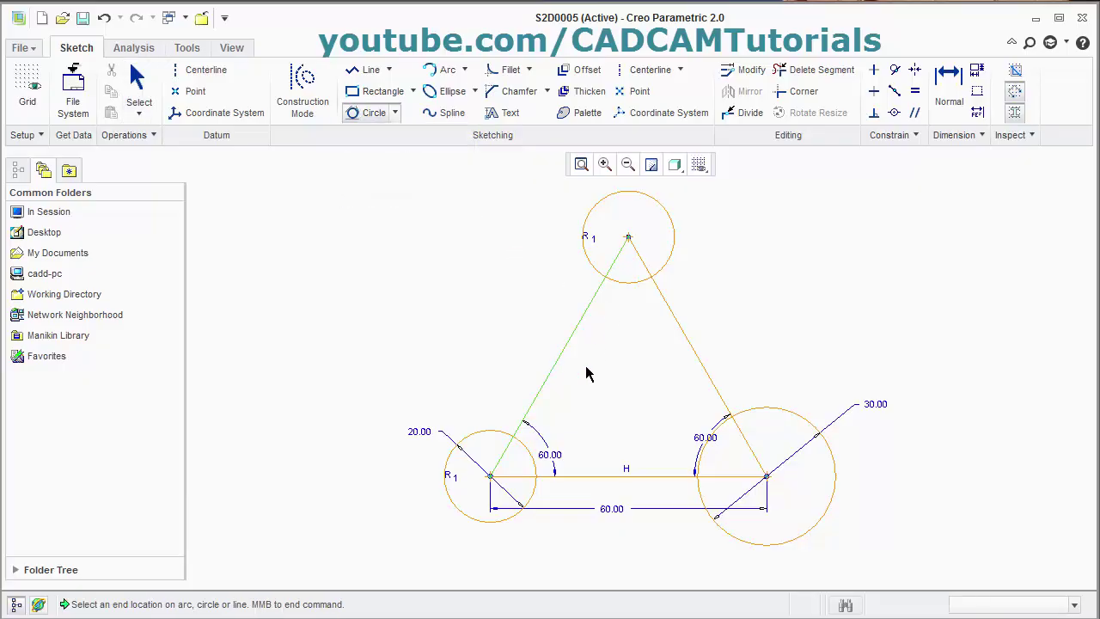
left_click(706, 377)
left_click(633, 479)
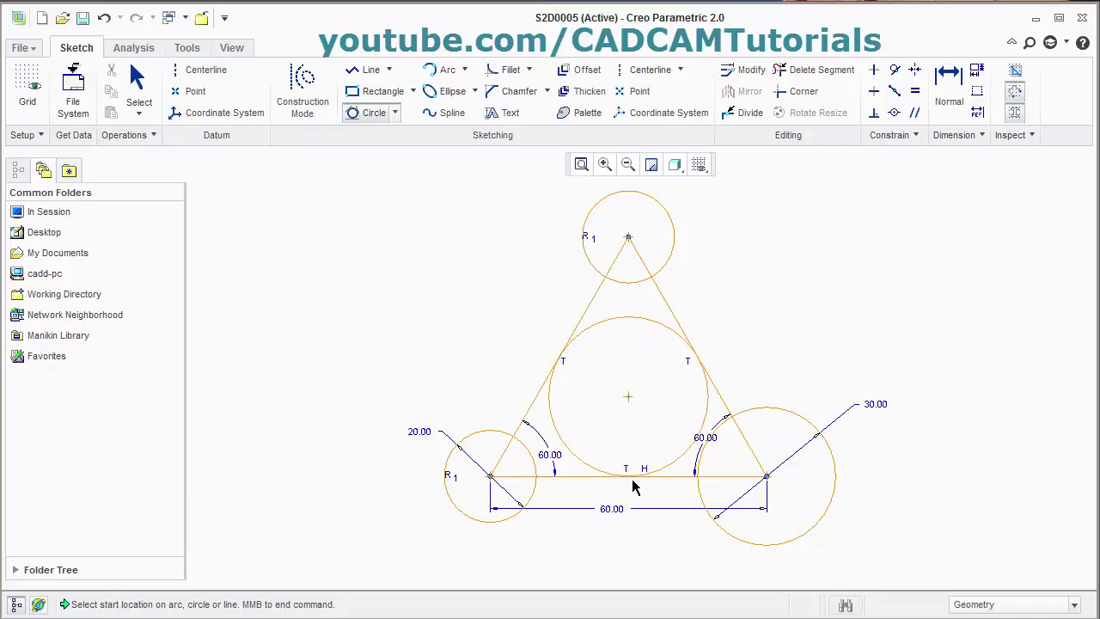
middle_click(778, 311)
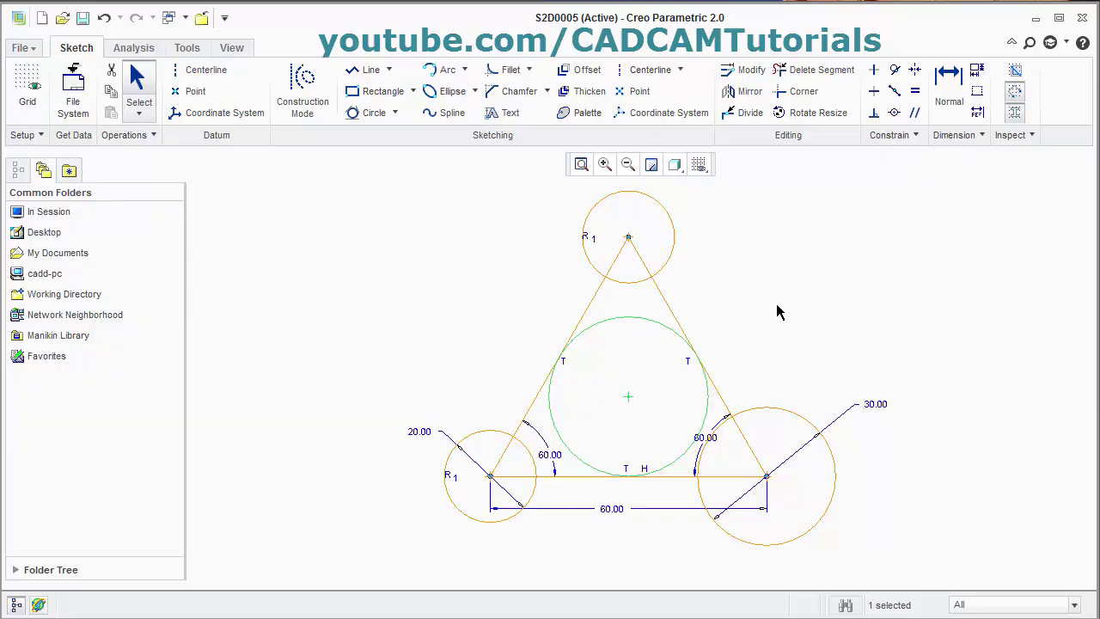
left_click(777, 312)
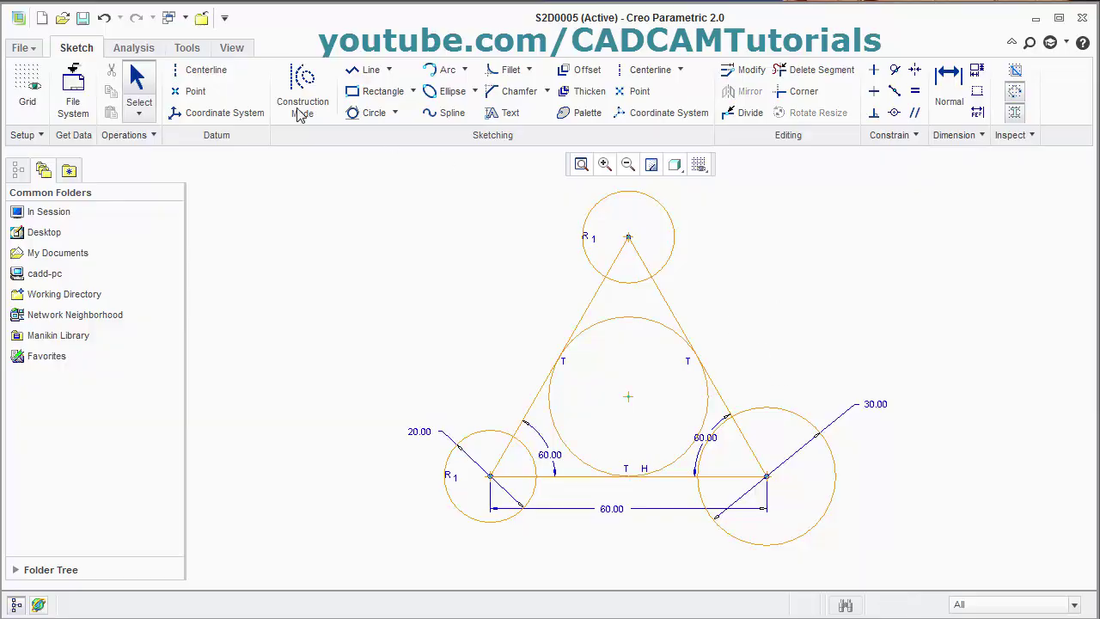
Save sketch S2D0005 and close it
left_click(83, 18)
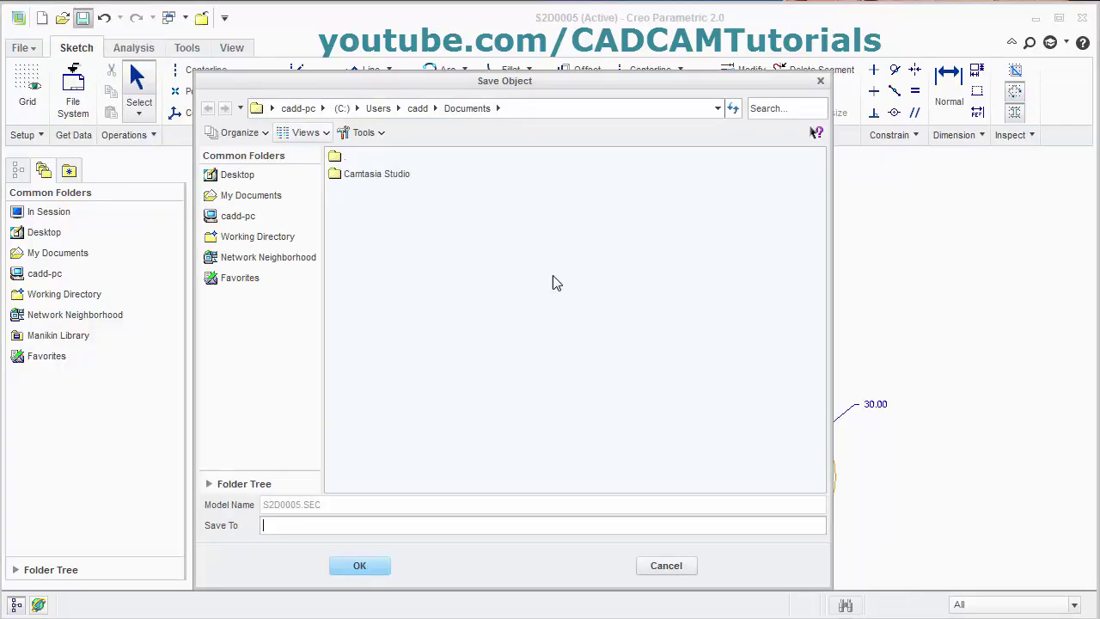
left_click(359, 566)
left_click(28, 50)
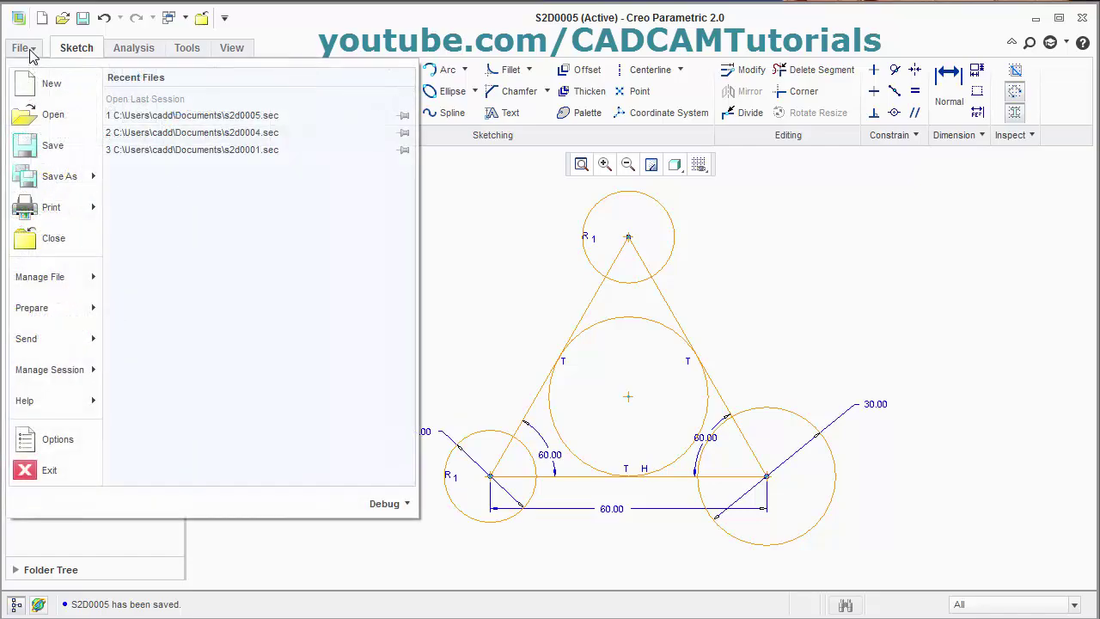
left_click(77, 246)
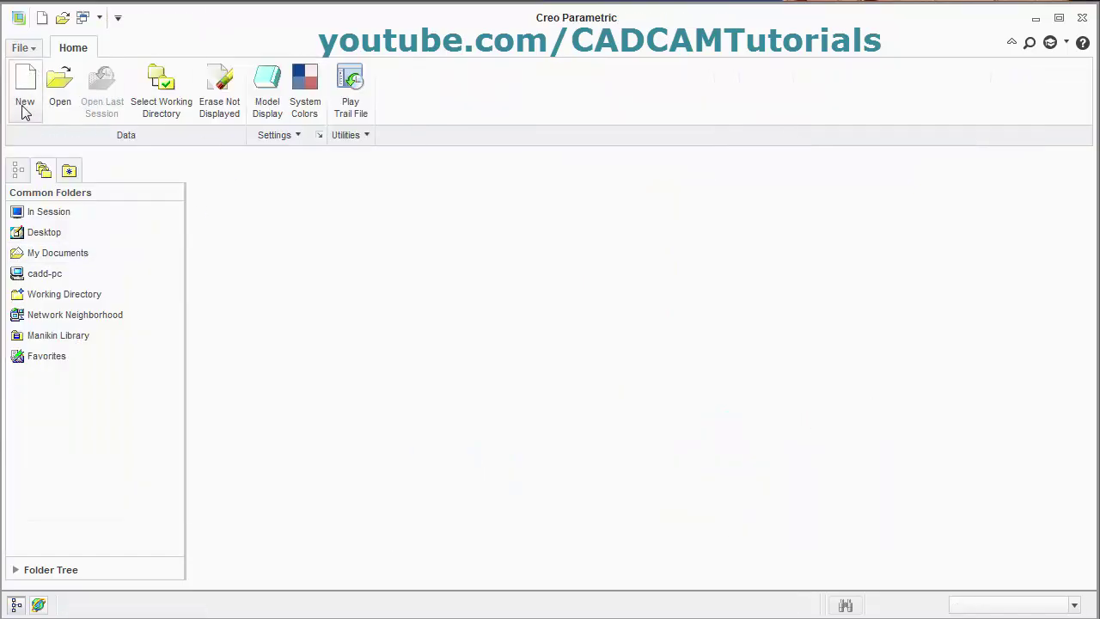
Create a new sketch named s2d0006 and review the next PDF exercise
left_click(25, 107)
left_click(442, 234)
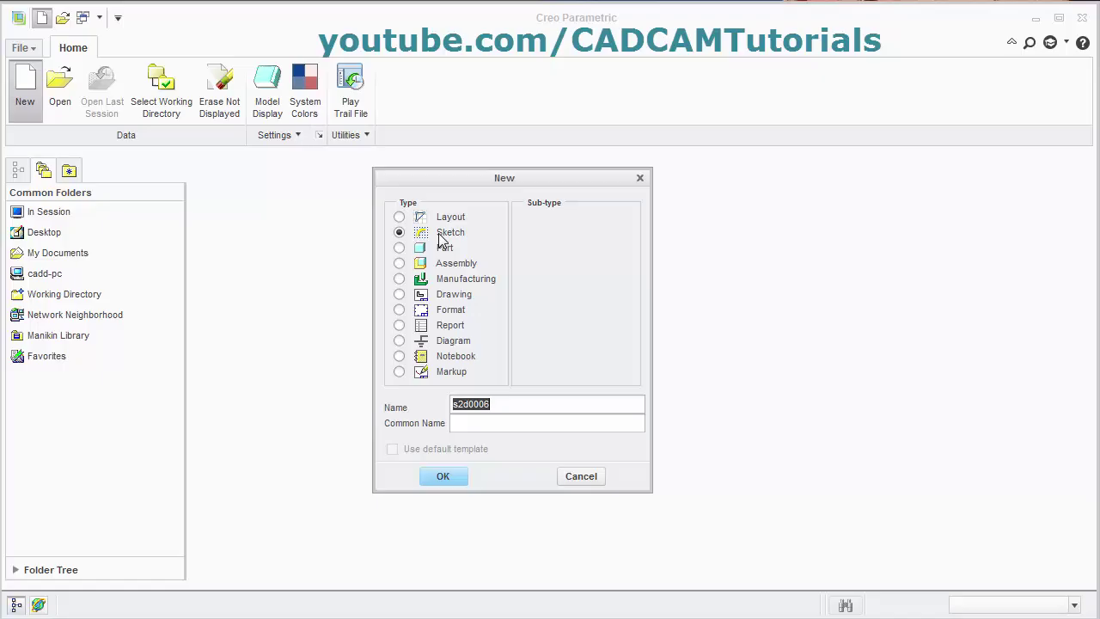
left_click(450, 484)
key("alt+Tab")
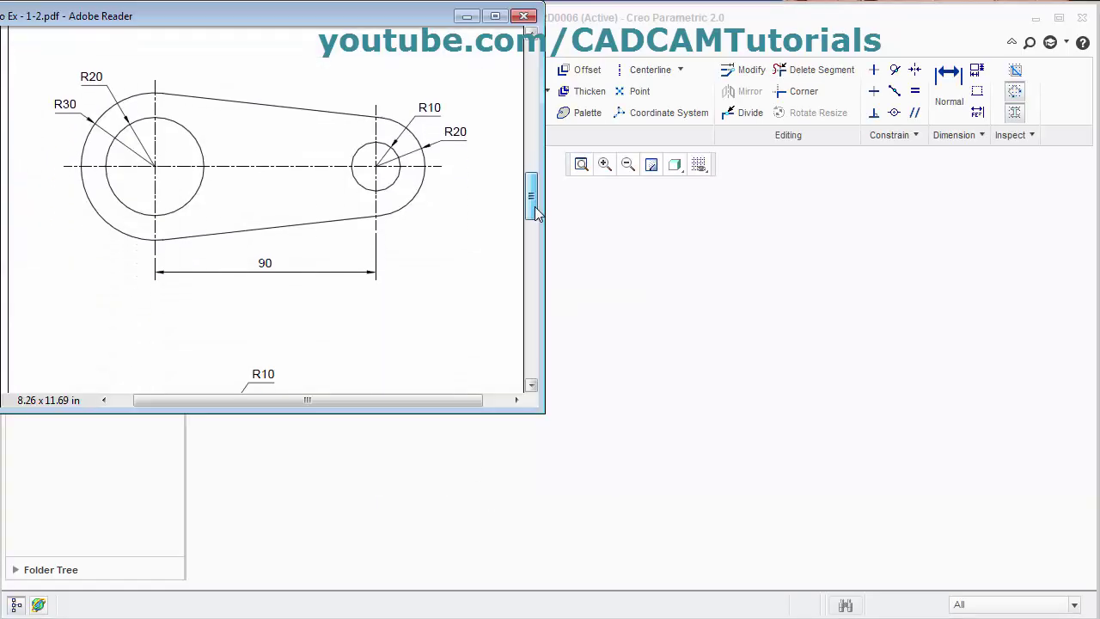
scroll(134, 215, "up", 1)
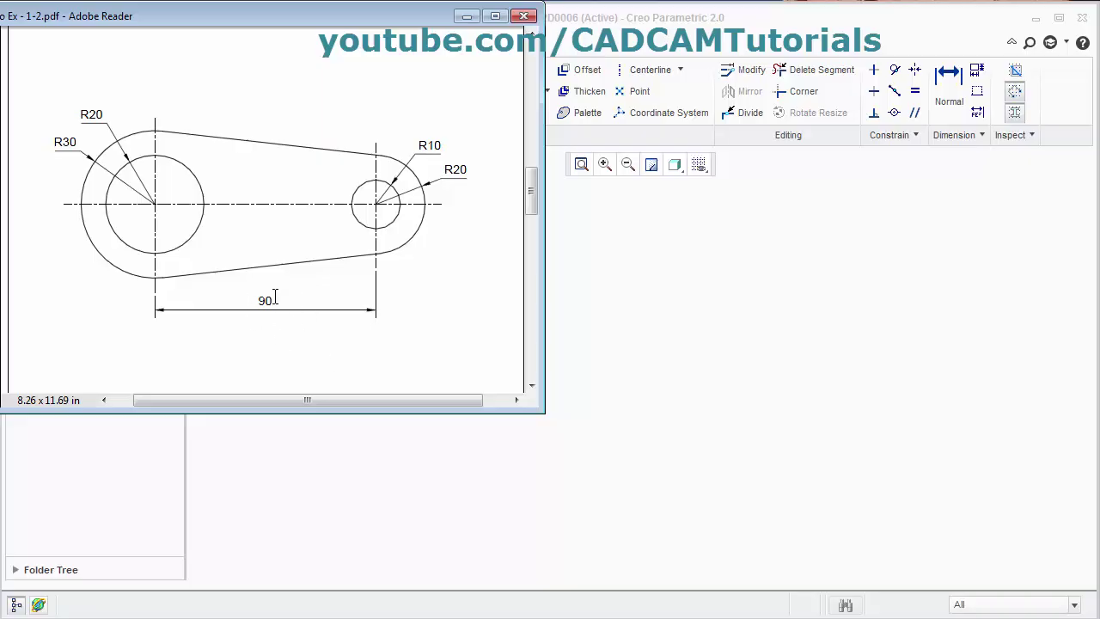
left_click(720, 299)
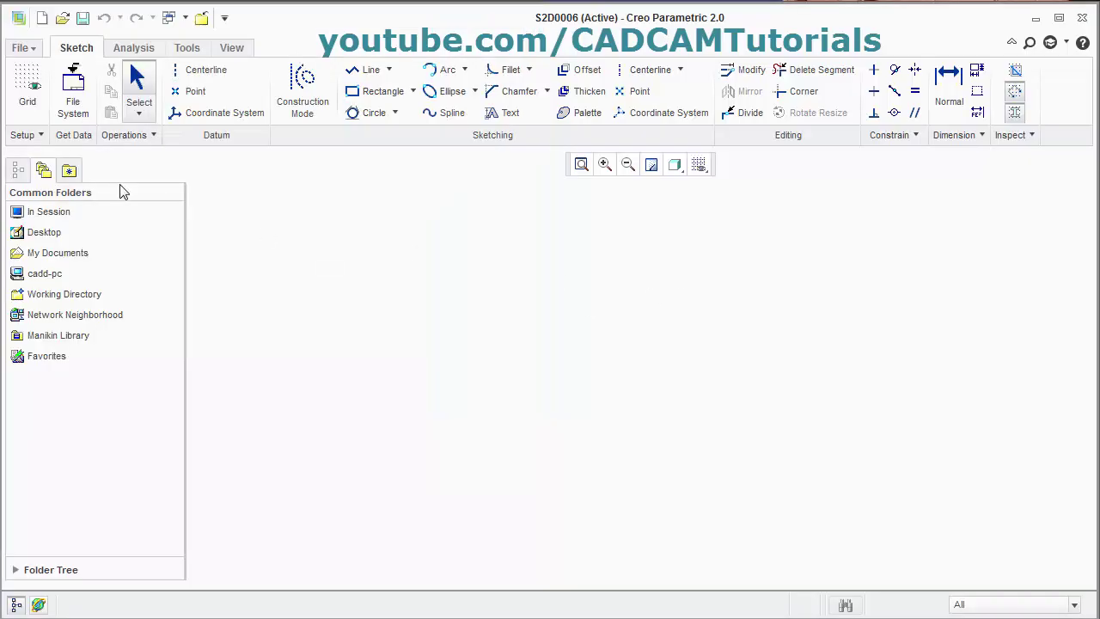
Draw two vertical centerlines and one horizontal centerline crossing them
left_click(205, 72)
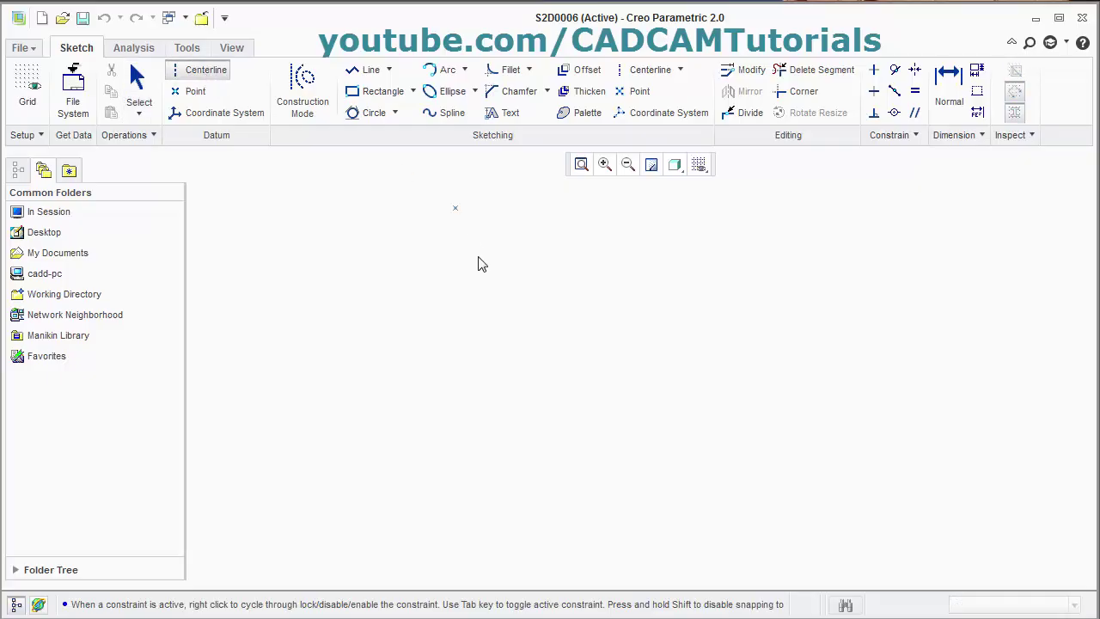
left_click(405, 261)
left_click(408, 408)
left_click(291, 356)
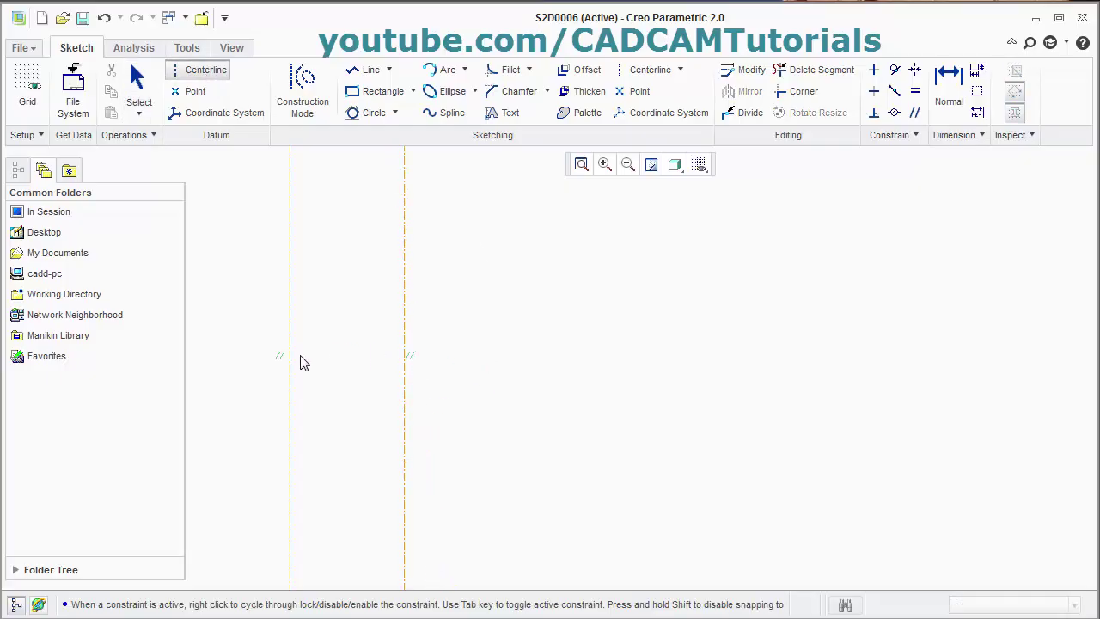
left_click(731, 366)
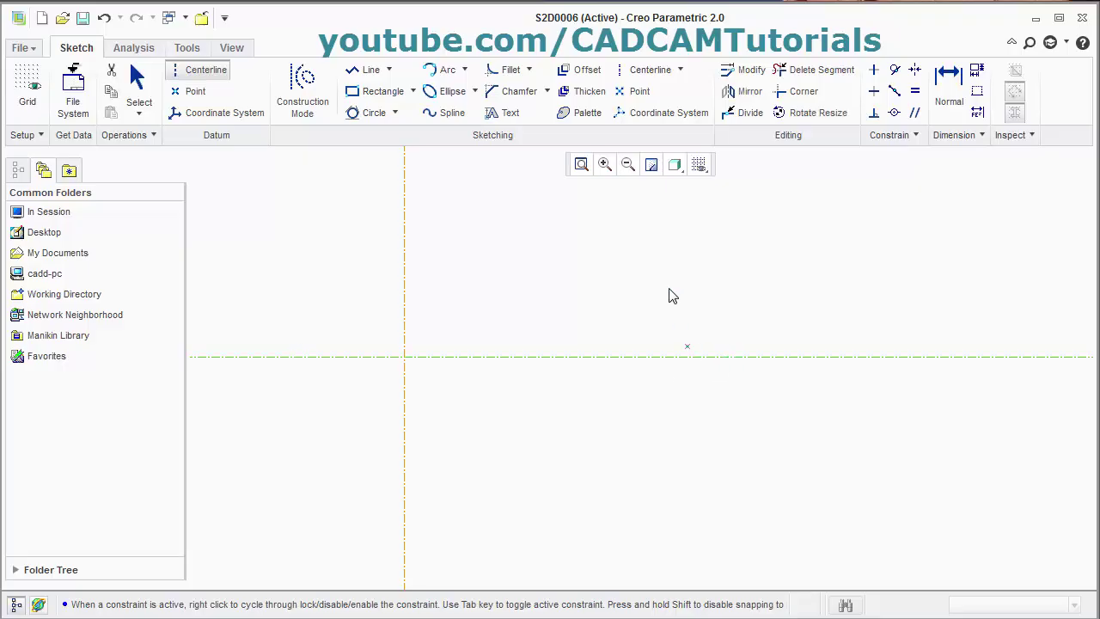
left_click(670, 222)
left_click(670, 402)
middle_click(517, 443)
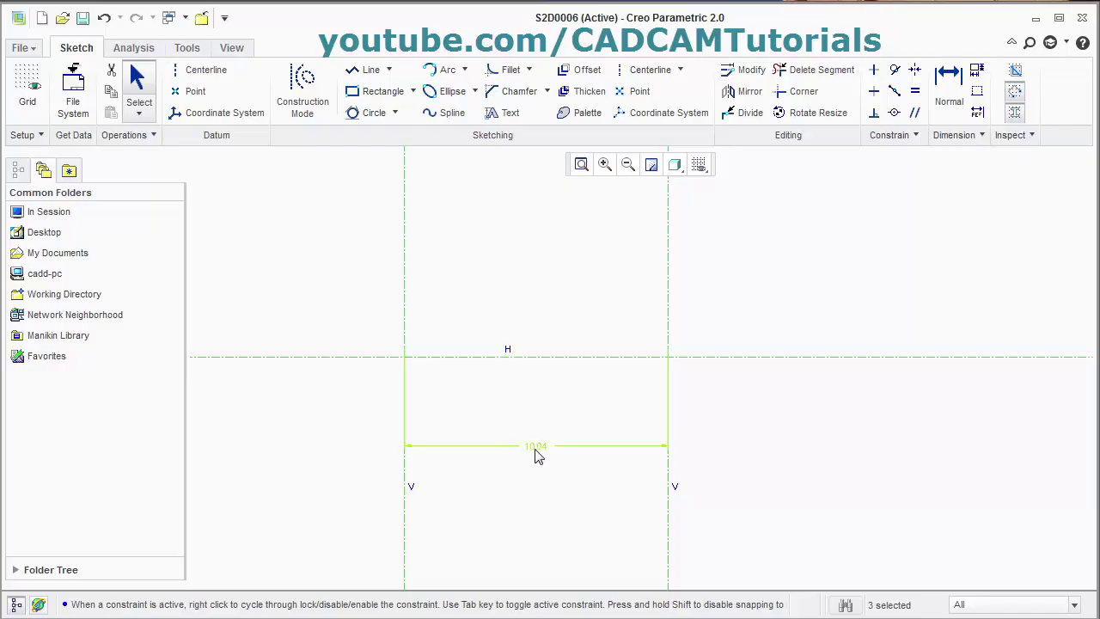
Set the spacing between the vertical centerlines to 90
double_click(535, 447)
type("90")
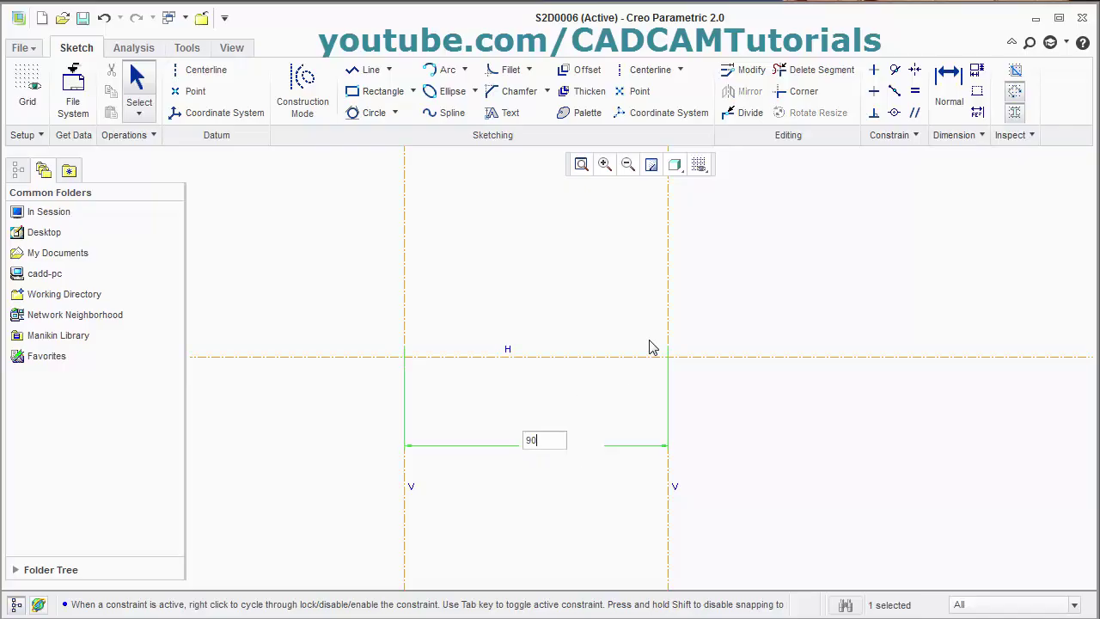
key("Return")
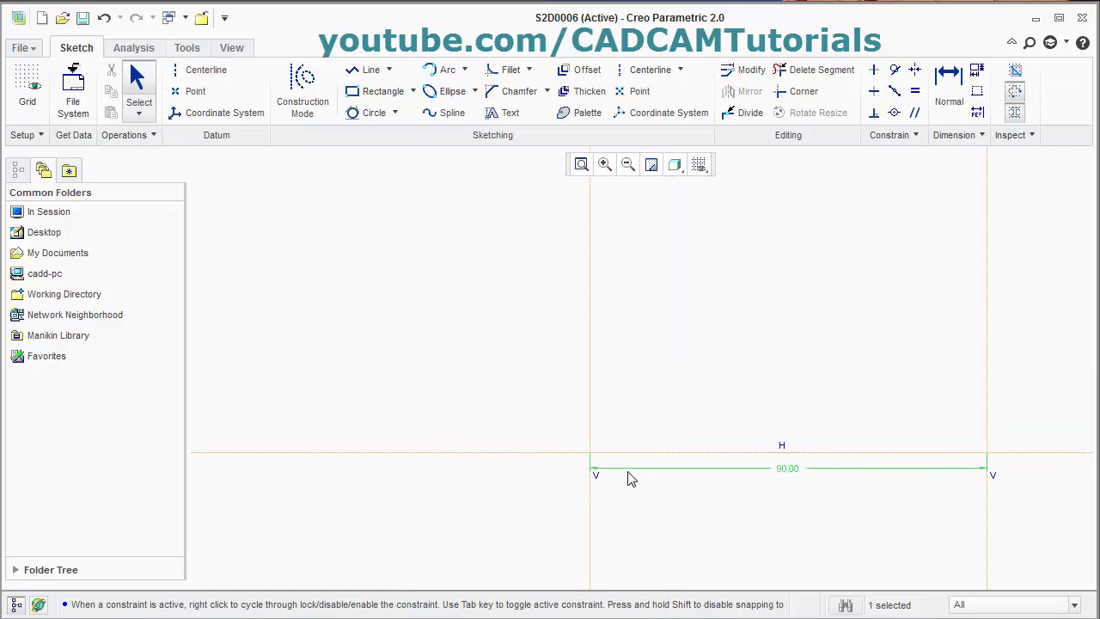
middle_click_drag(718, 510, 586, 432)
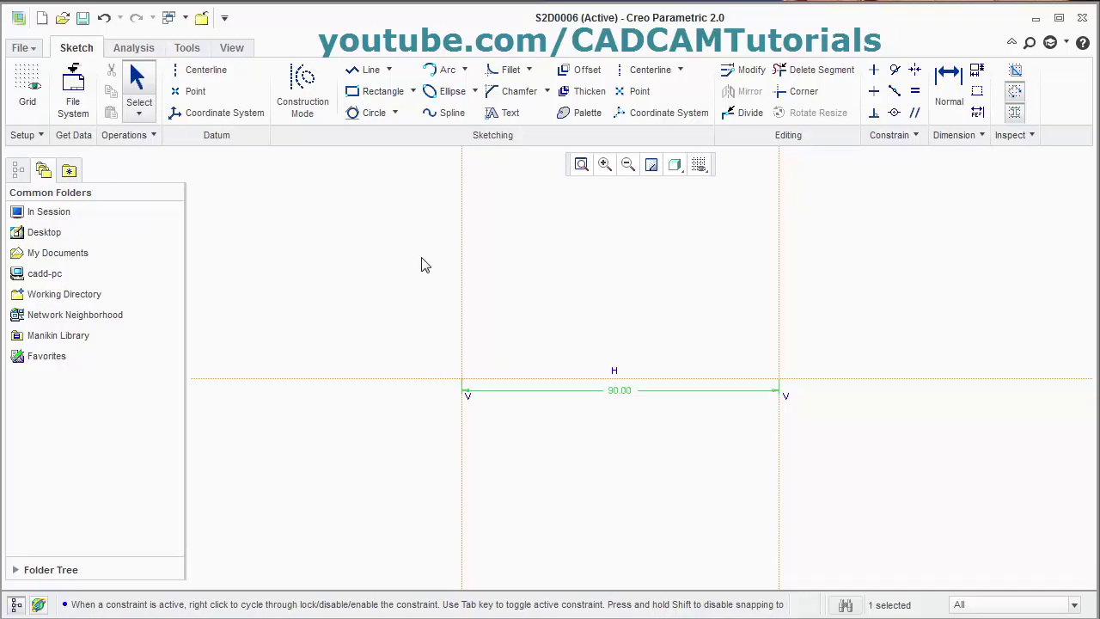
Draw two concentric center-and-point circles at the left centerline crossing
left_click(395, 113)
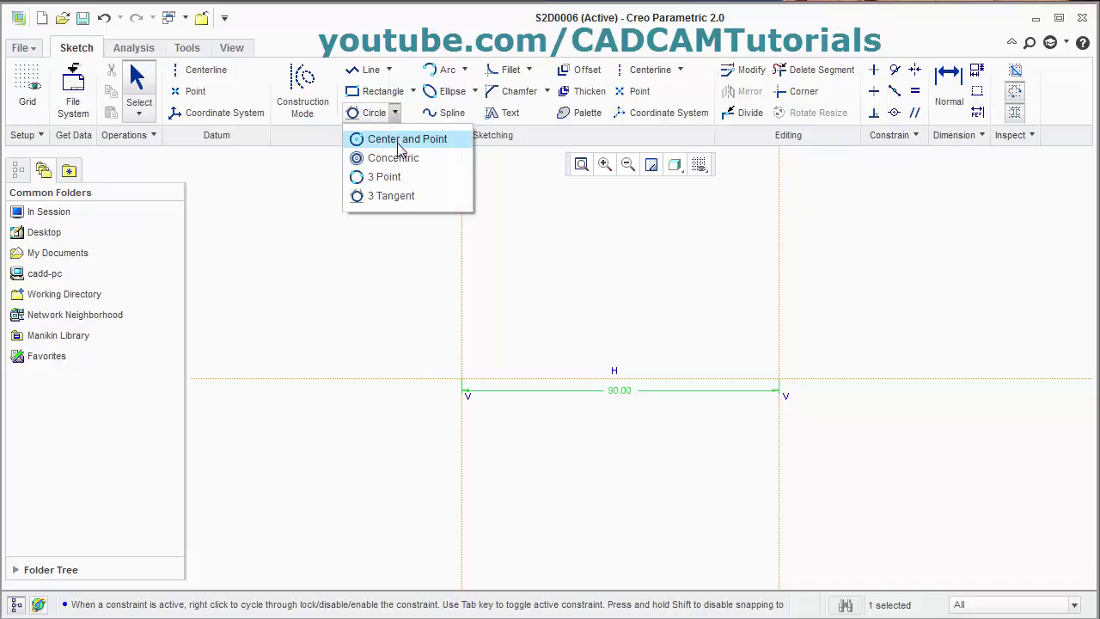
left_click(402, 141)
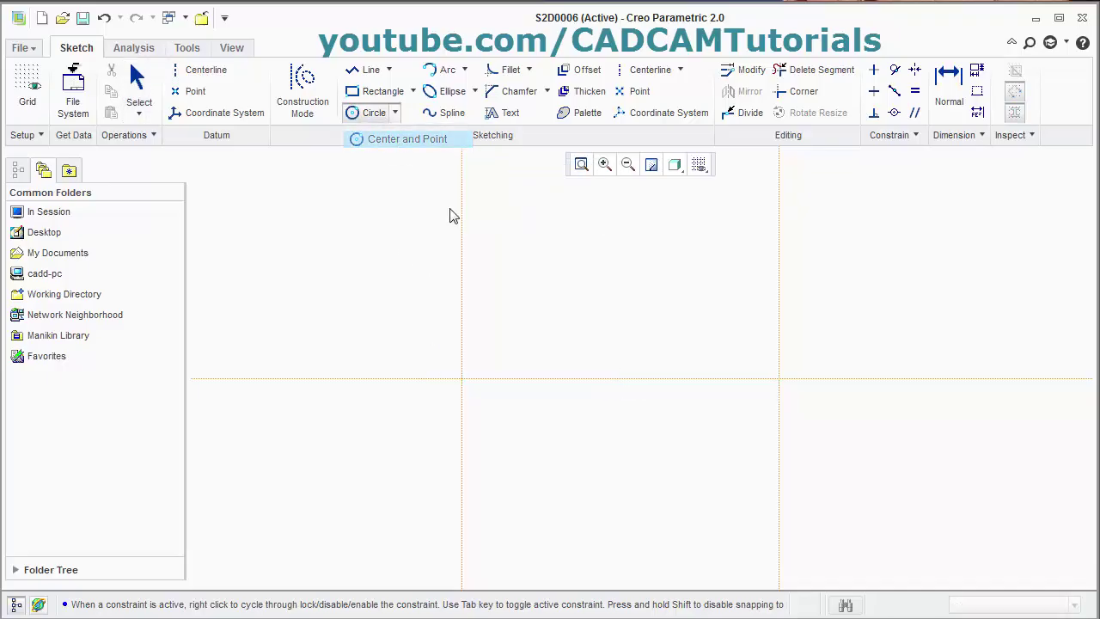
left_click(462, 379)
left_click(413, 334)
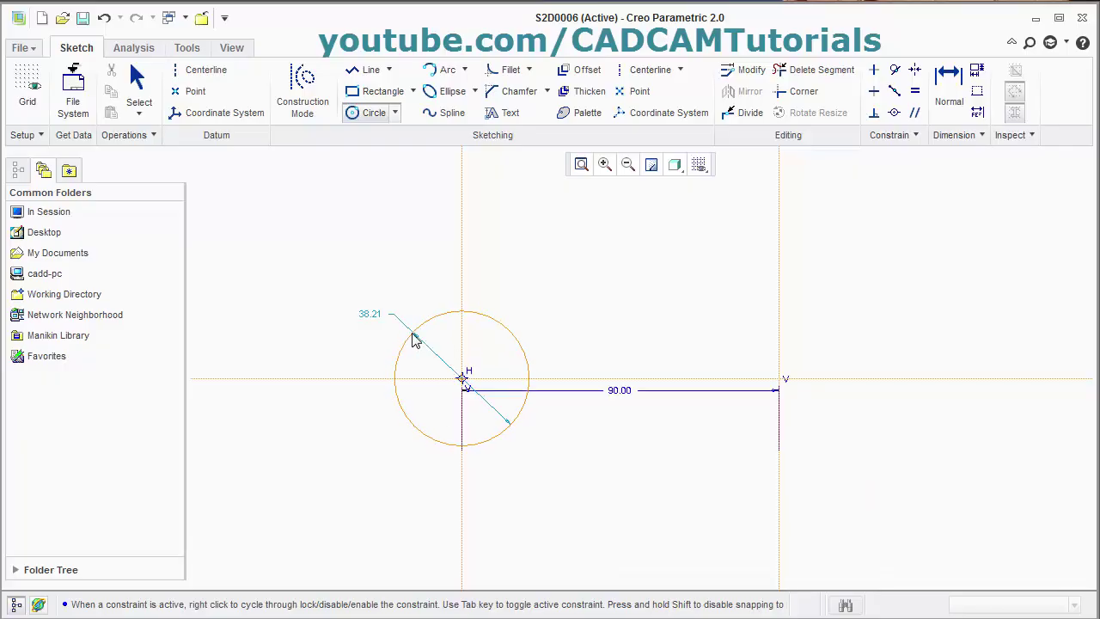
left_click(462, 379)
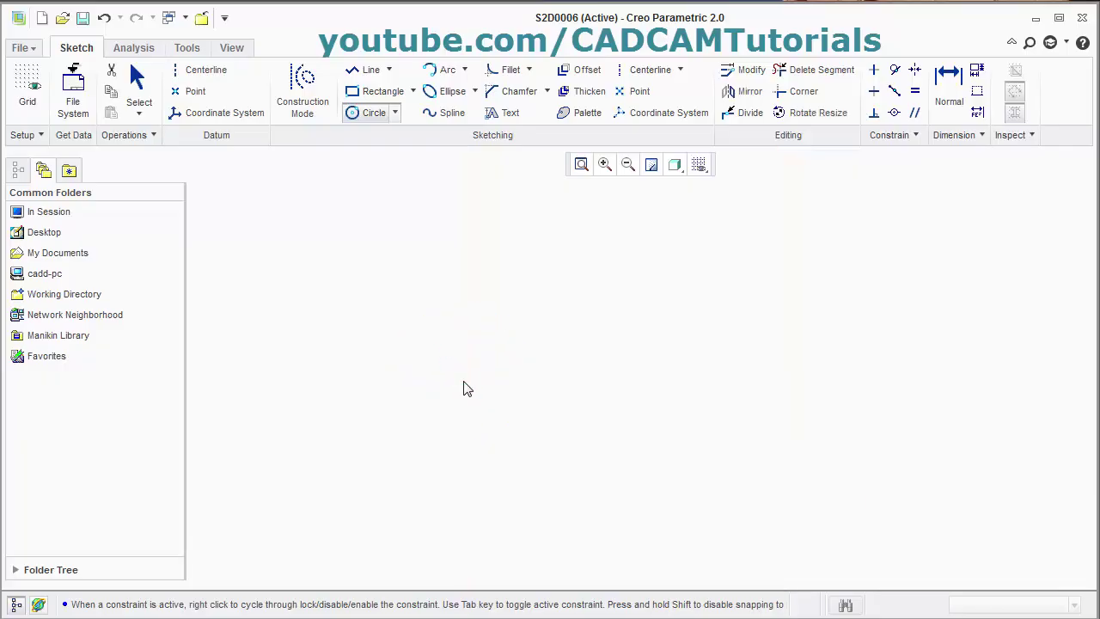
left_click(393, 318)
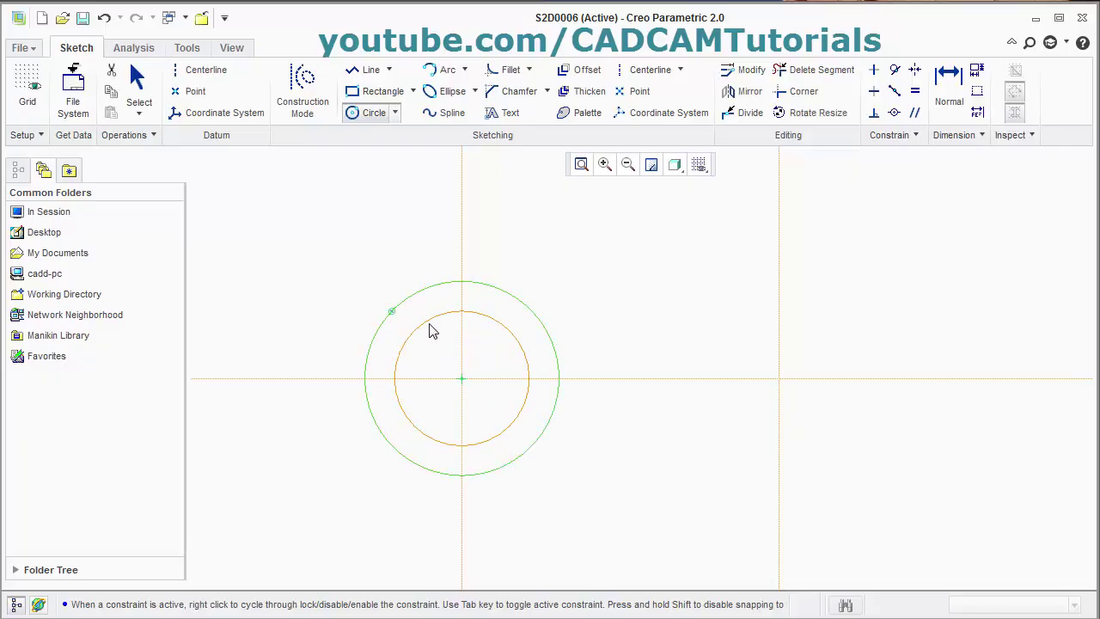
Draw two concentric circles at the right crossing and move the 38.21 label clear
left_click(778, 378)
left_click(816, 359)
left_click(778, 378)
left_click(833, 321)
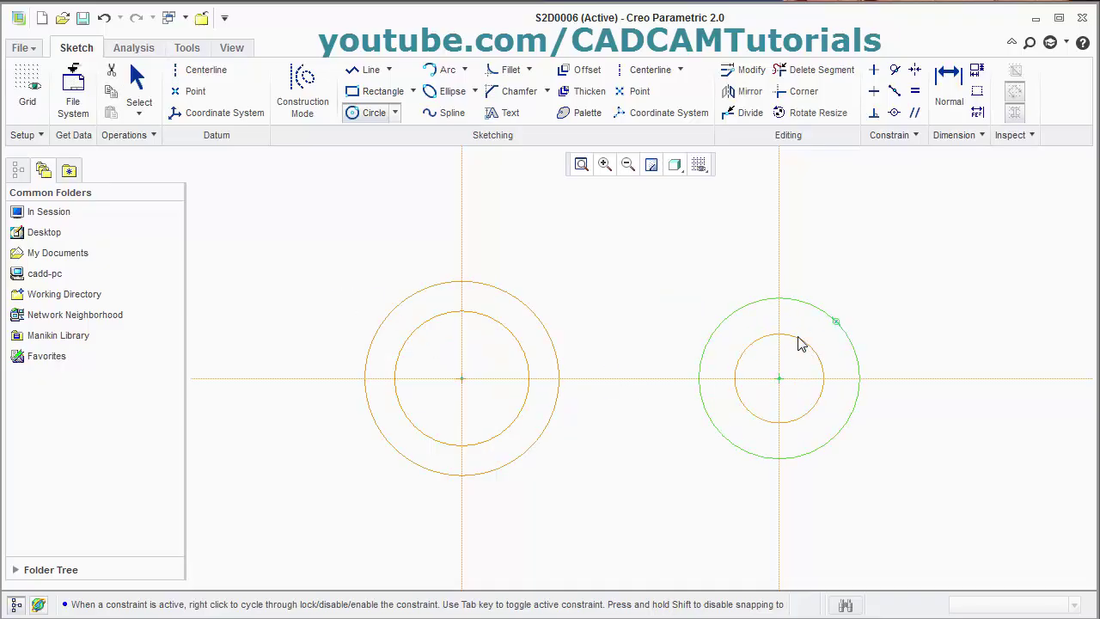
middle_click(625, 293)
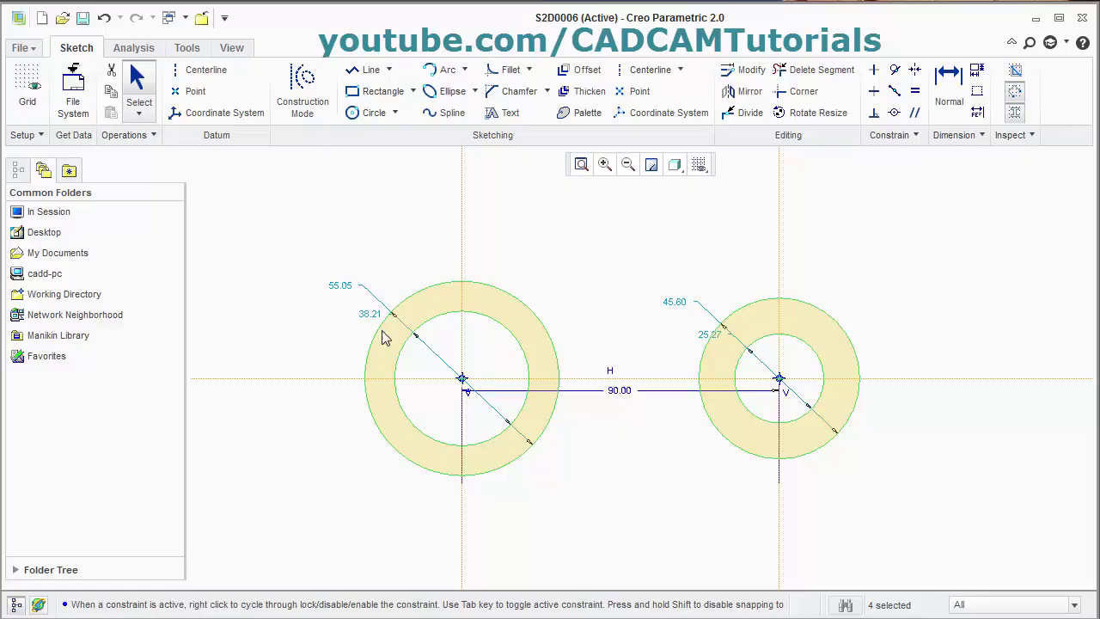
left_click_drag(371, 315, 334, 319)
key("alt+Tab")
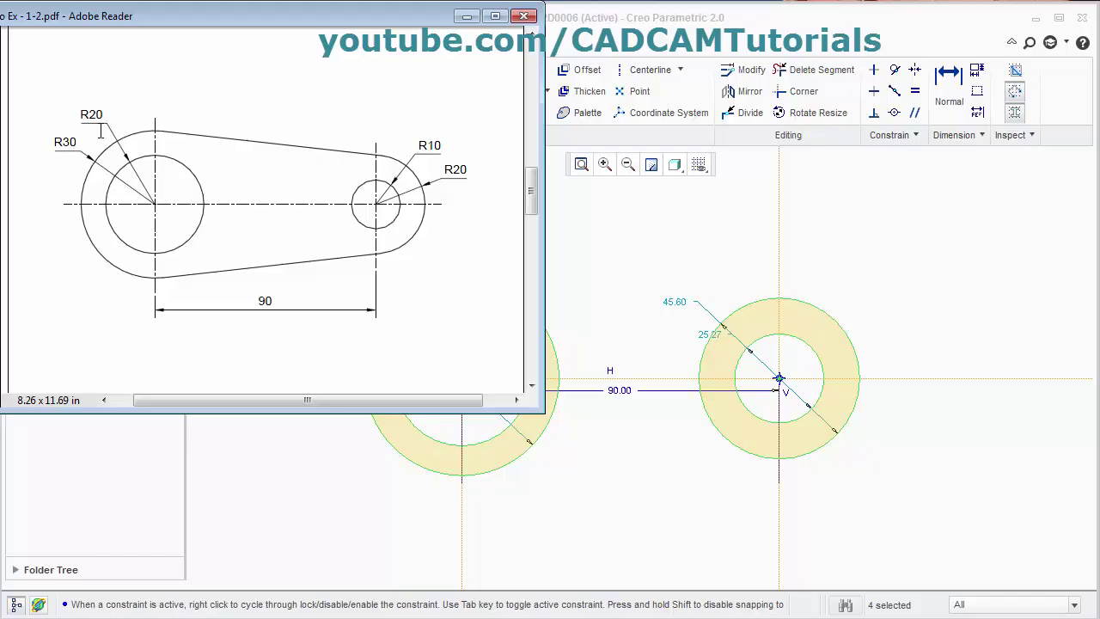
Set the left outer circle to diameter 60 and the inner to 40
left_click(657, 270)
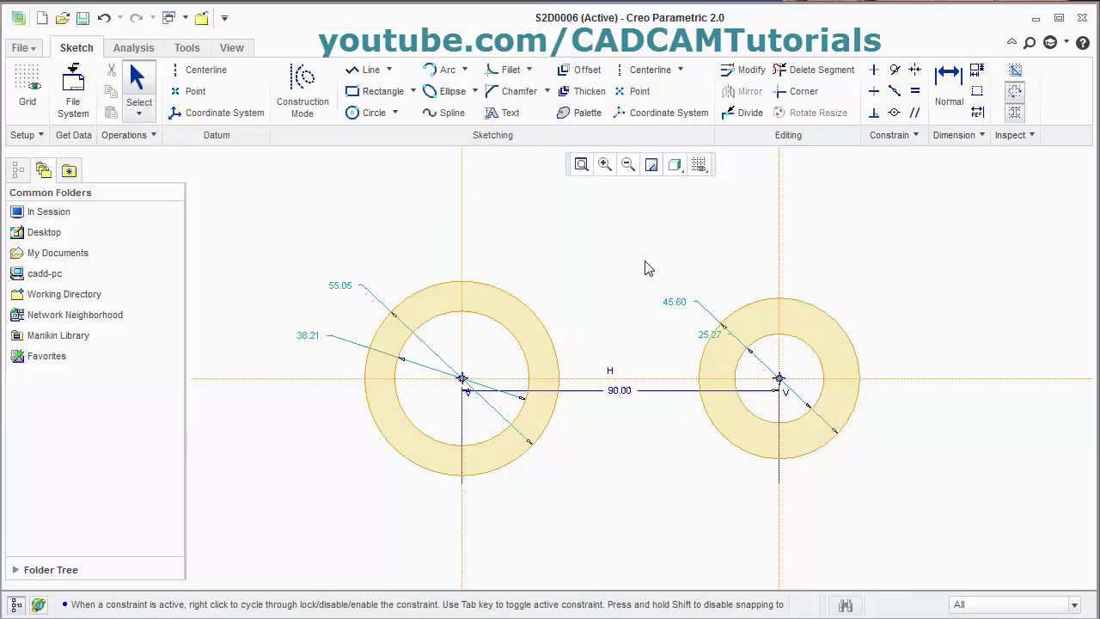
double_click(340, 288)
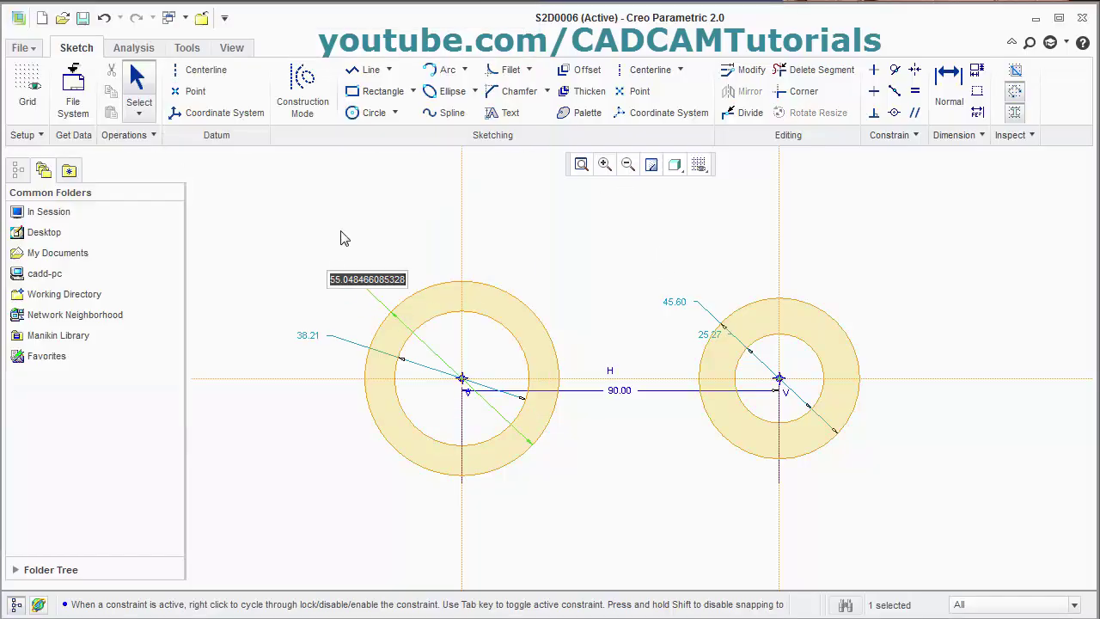
type("60")
key("Return")
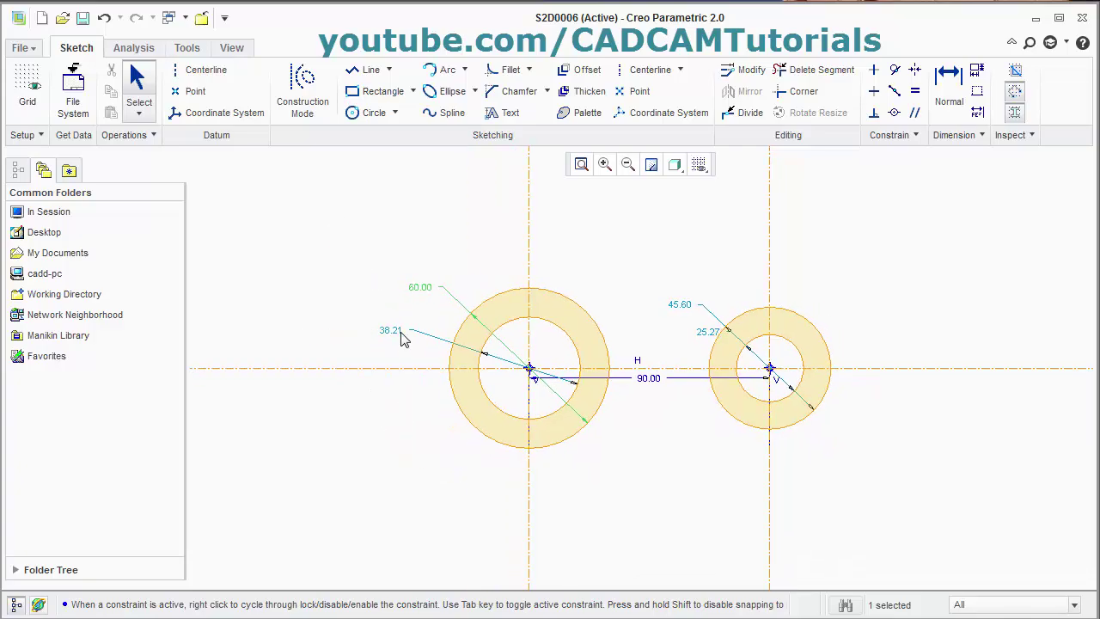
double_click(400, 337)
type("40")
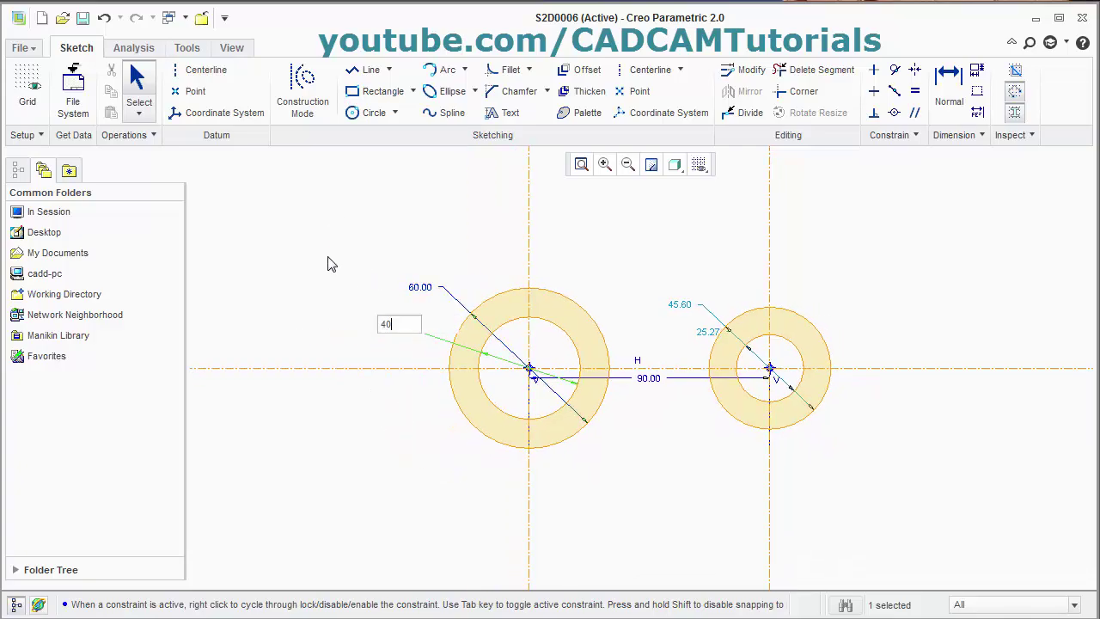
key("Return")
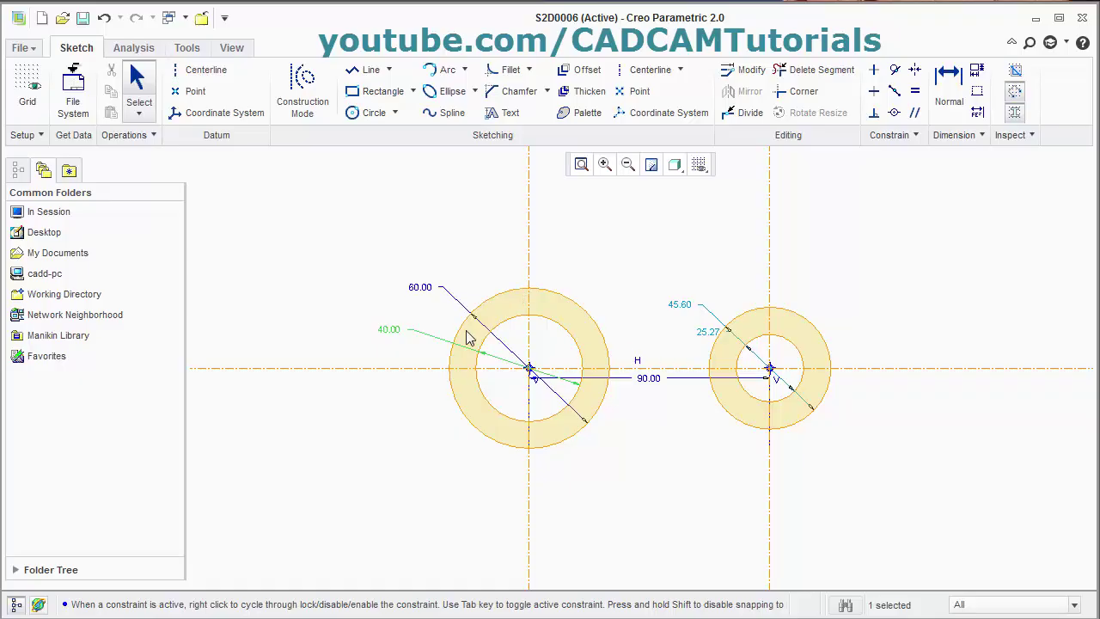
Set the right outer circle to diameter 40 and the inner to 20
key("alt+Tab")
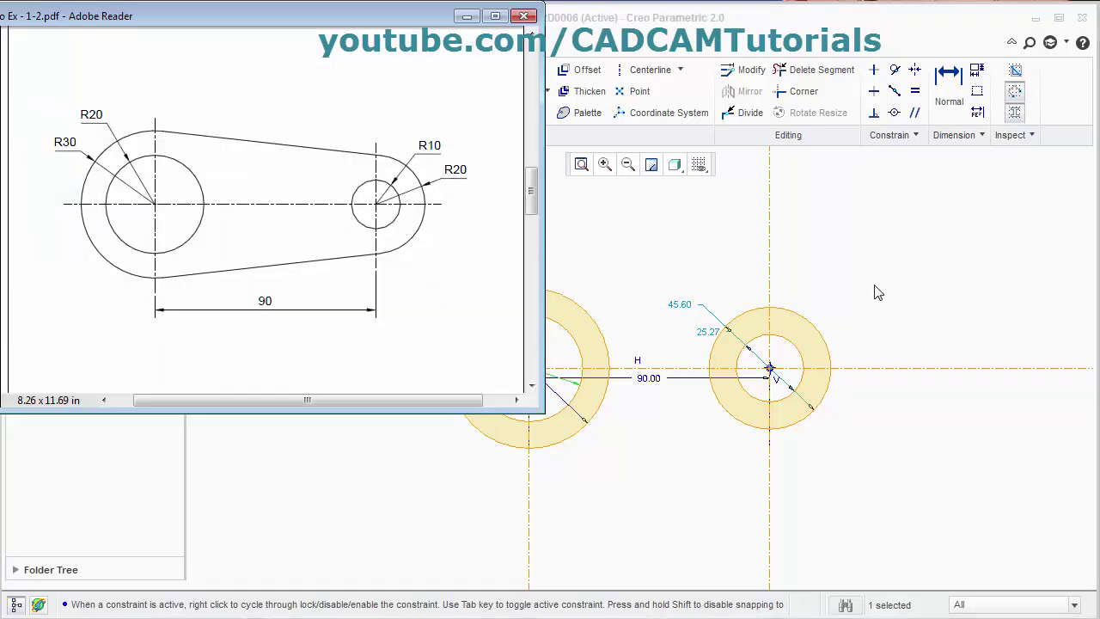
key("alt+Tab")
double_click(679, 304)
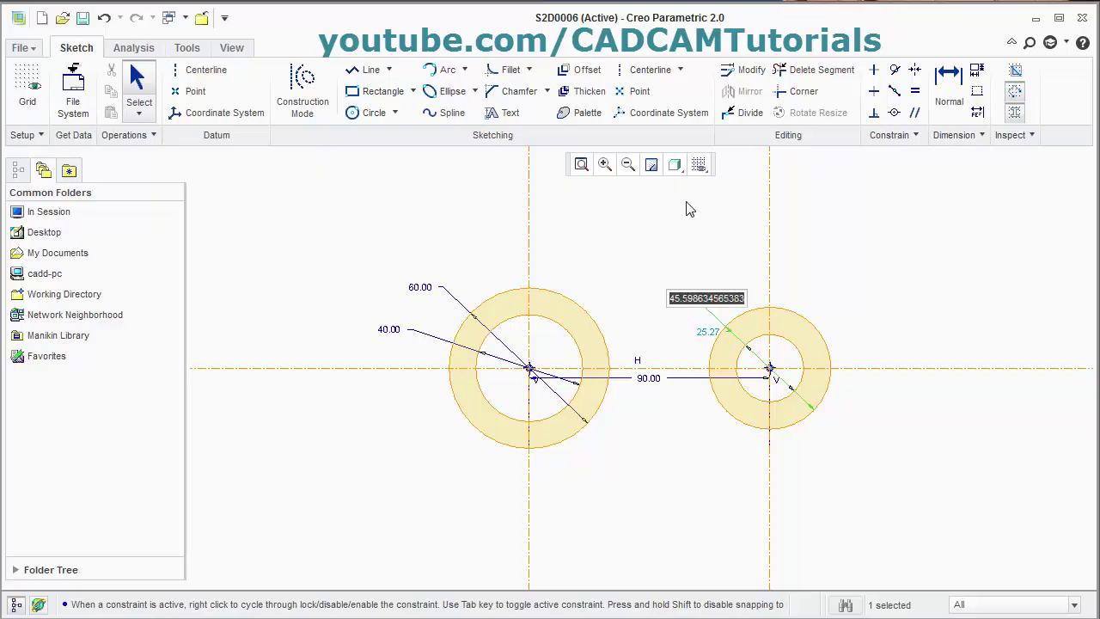
type("40")
key("Return")
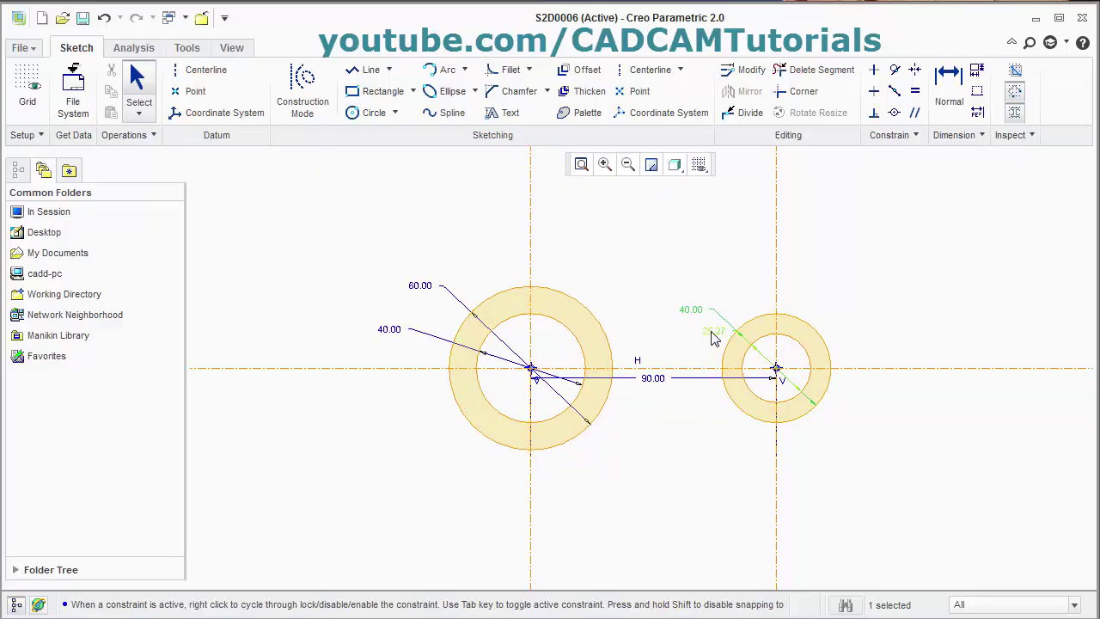
double_click(711, 338)
type("20")
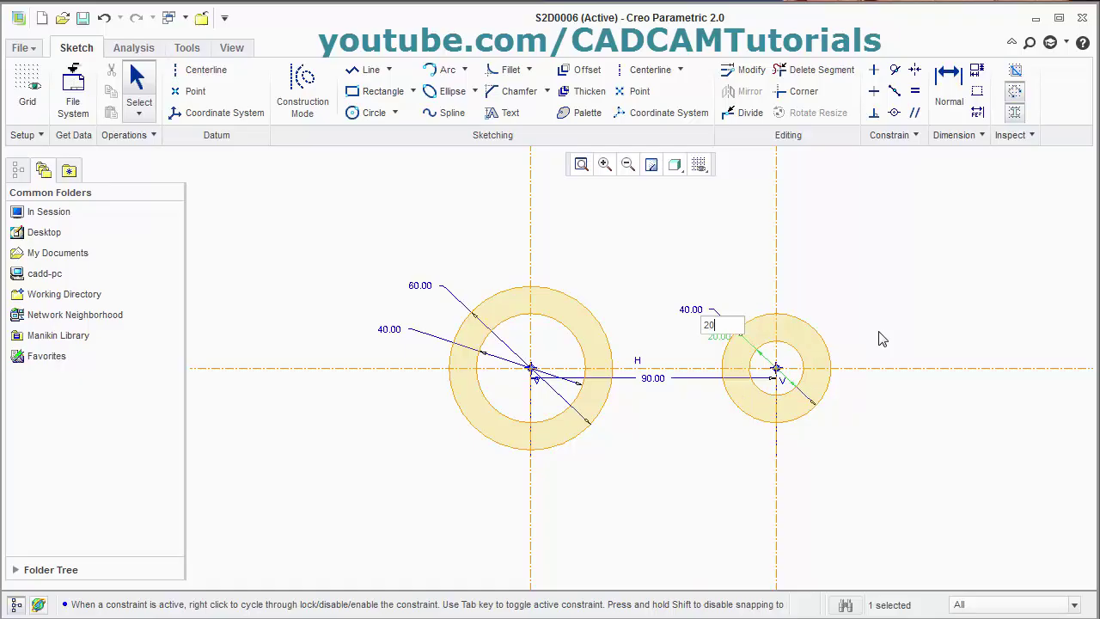
key("Return")
scroll(847, 354, "down", 2)
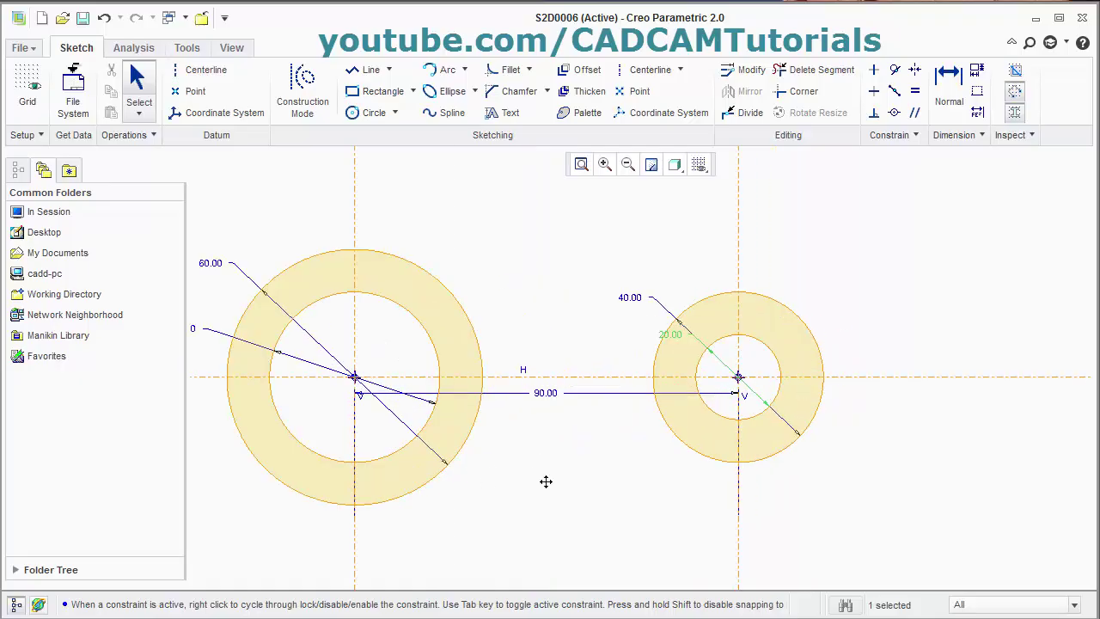
middle_click_drag(546, 481, 614, 486)
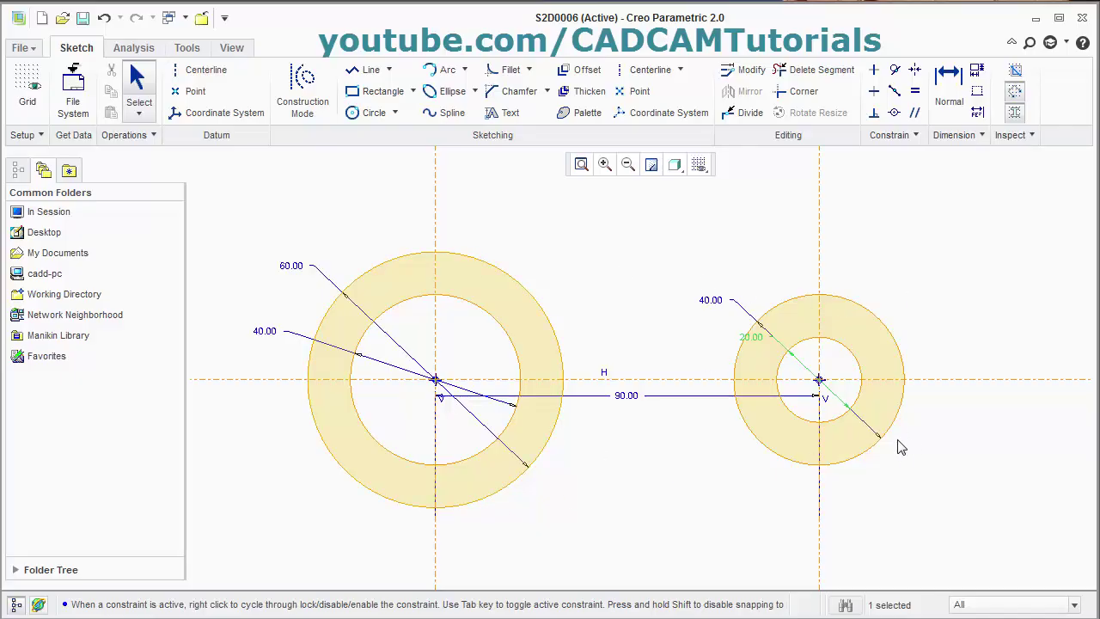
Draw a tangent line across the tops of the large left and right outer circles
left_click(388, 70)
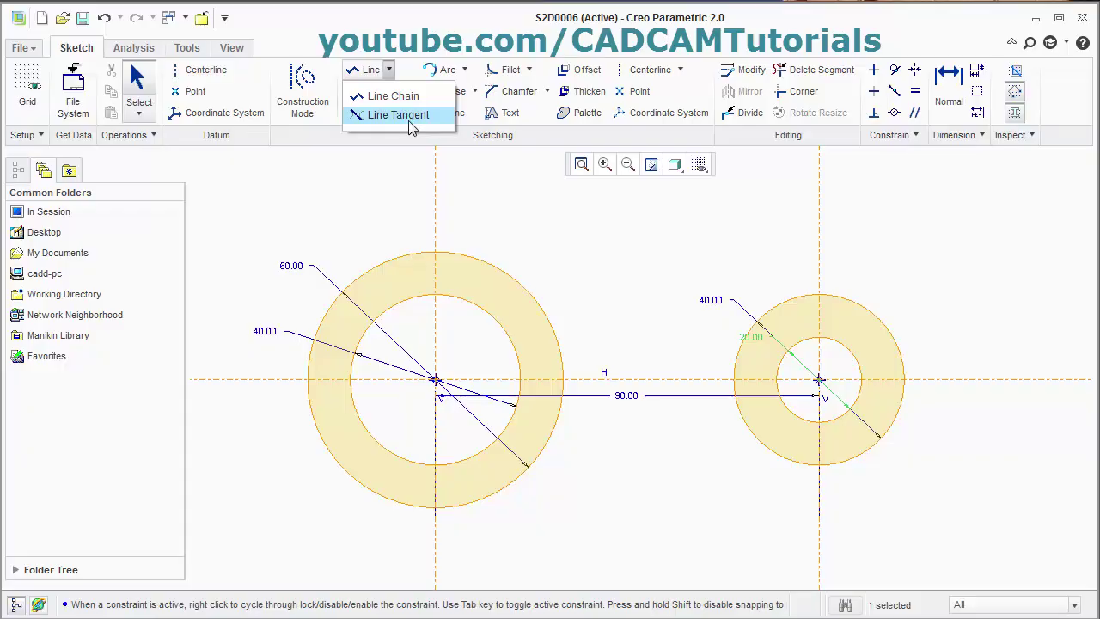
left_click(398, 115)
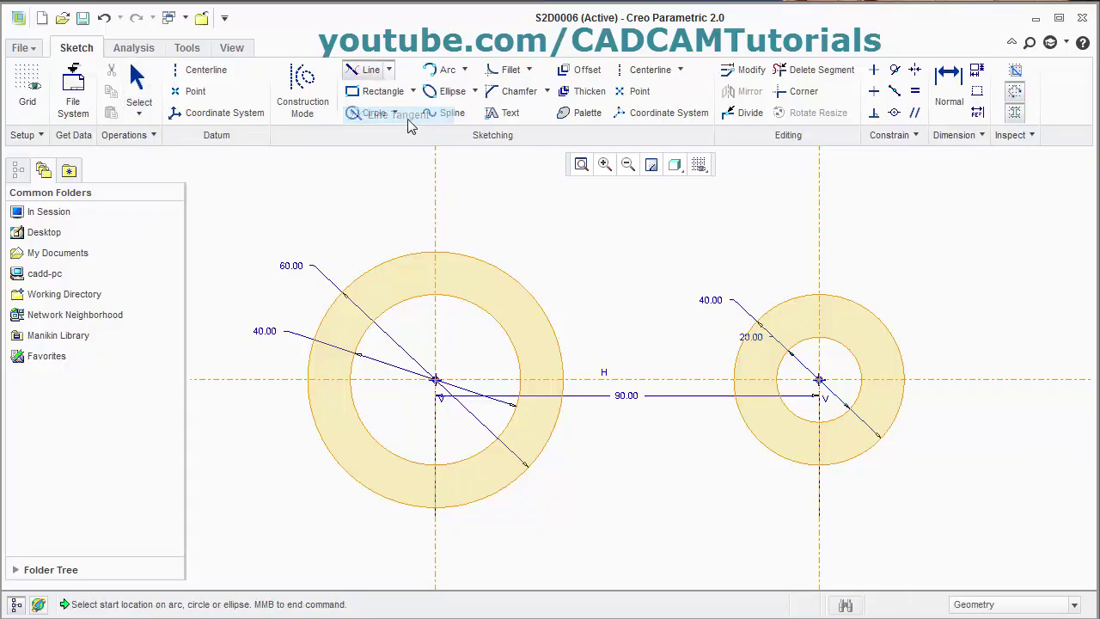
left_click(463, 254)
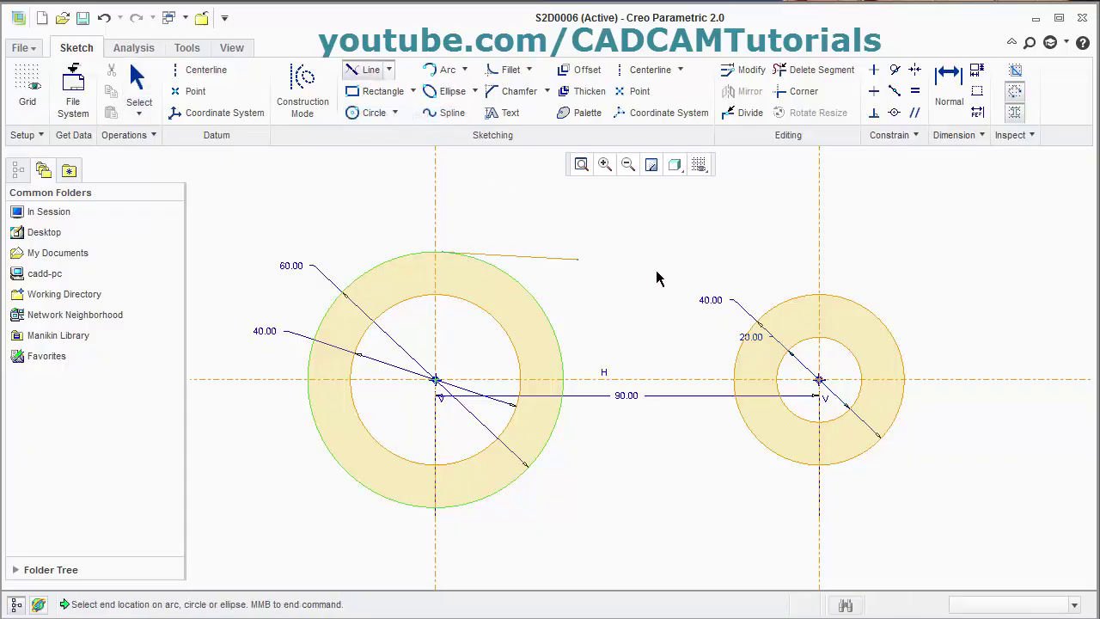
left_click(841, 303)
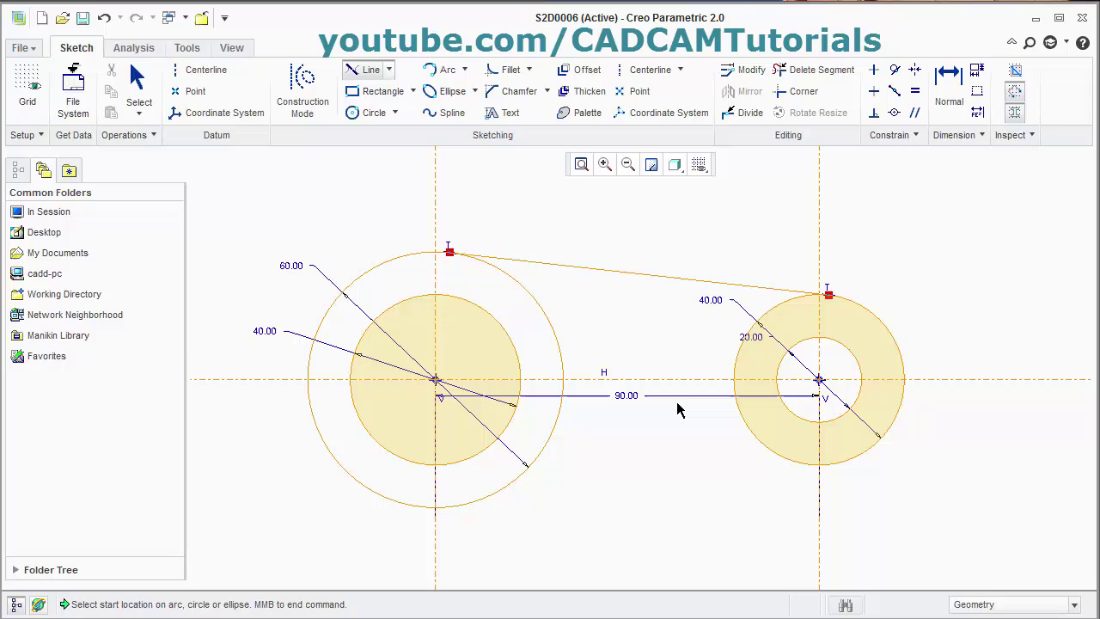
Add the lower tangent line between the circles' bottoms and compare with the PDF
left_click(466, 511)
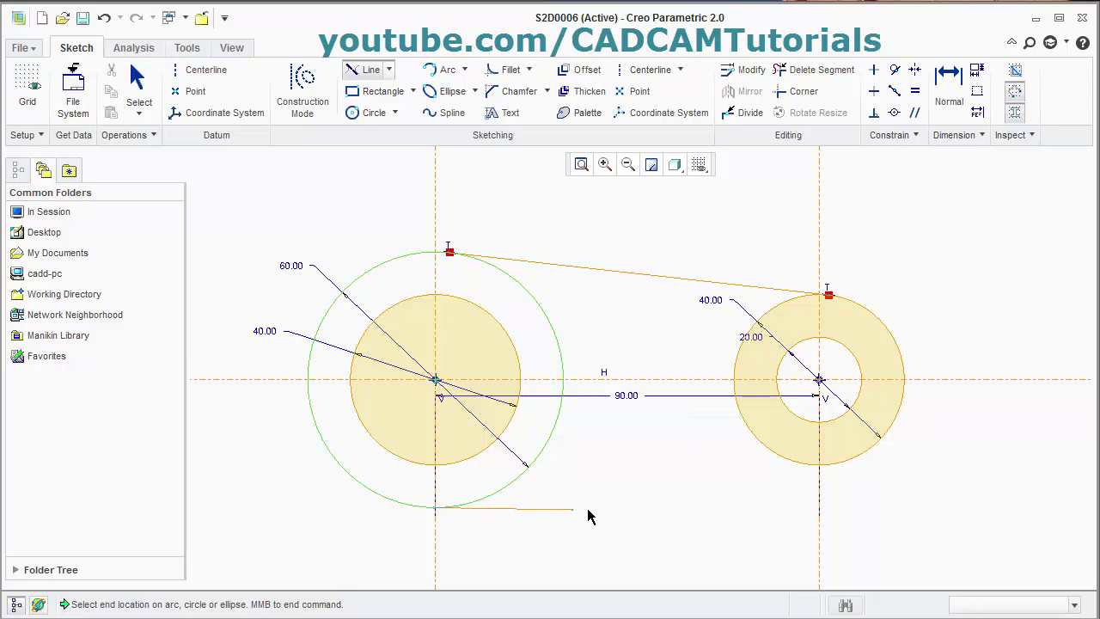
left_click(841, 468)
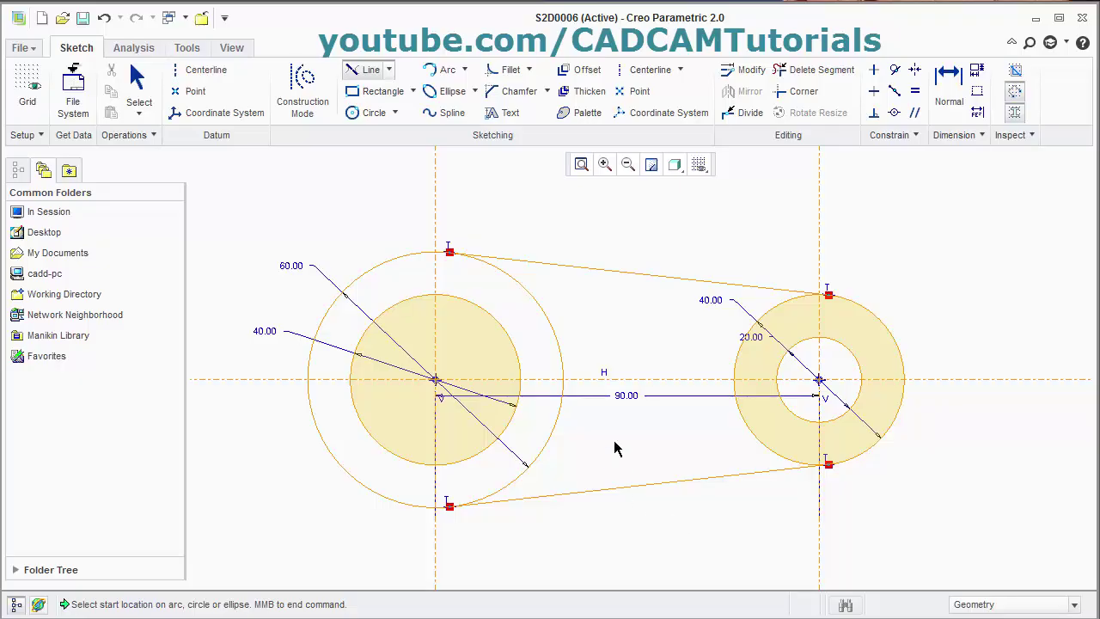
middle_click(559, 427)
key("alt+Tab")
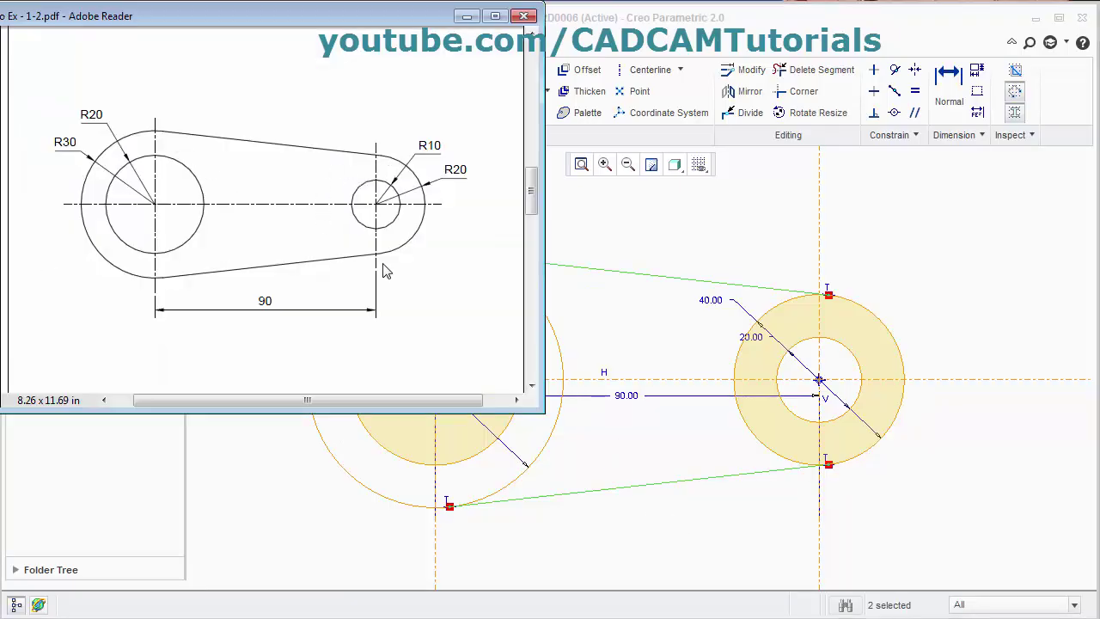
left_click(737, 37)
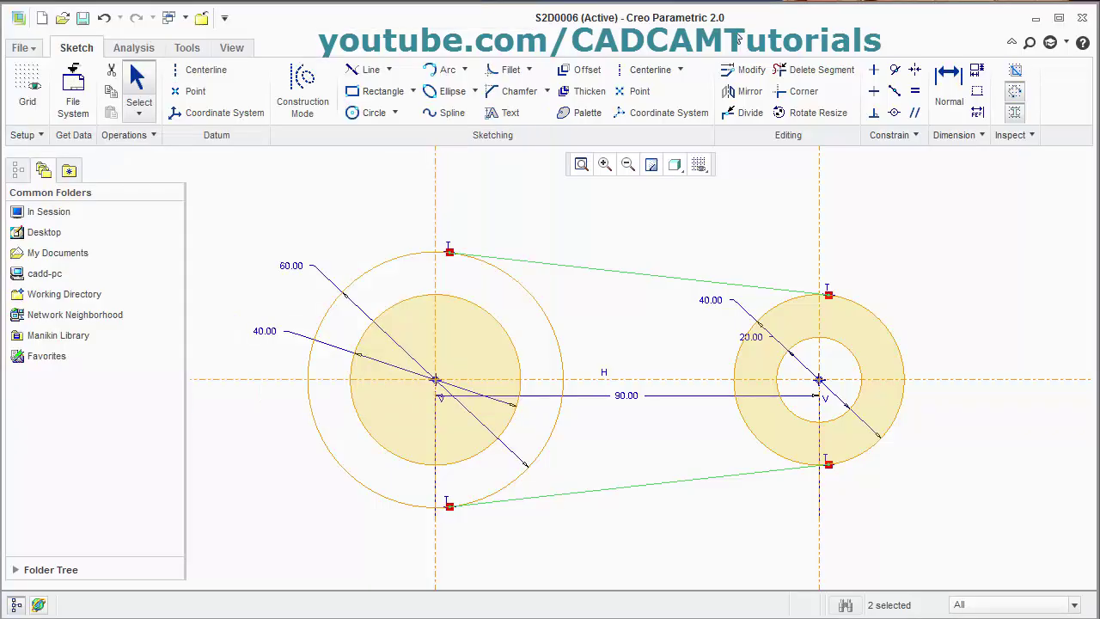
Trim away the inner arcs of the large left and right outer circles
left_click(819, 79)
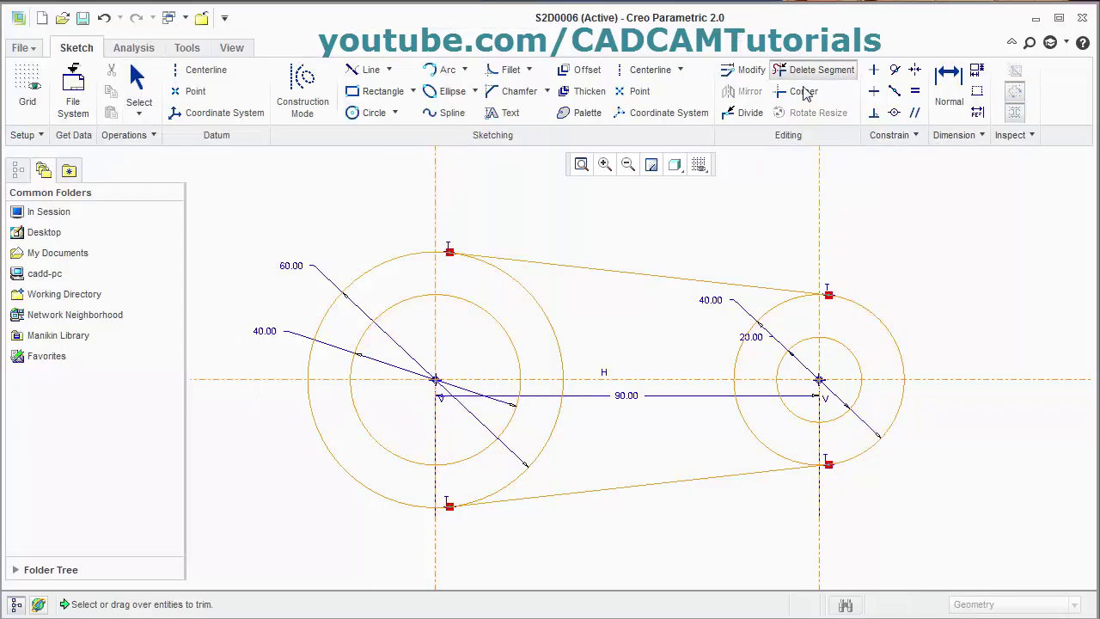
left_click(531, 297)
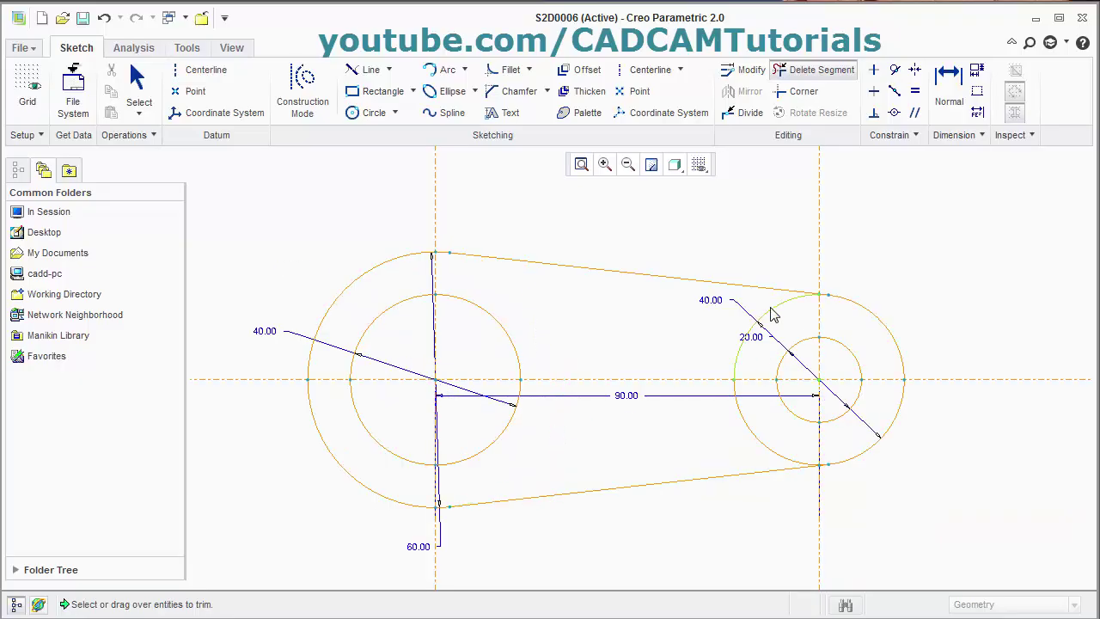
left_click(767, 451)
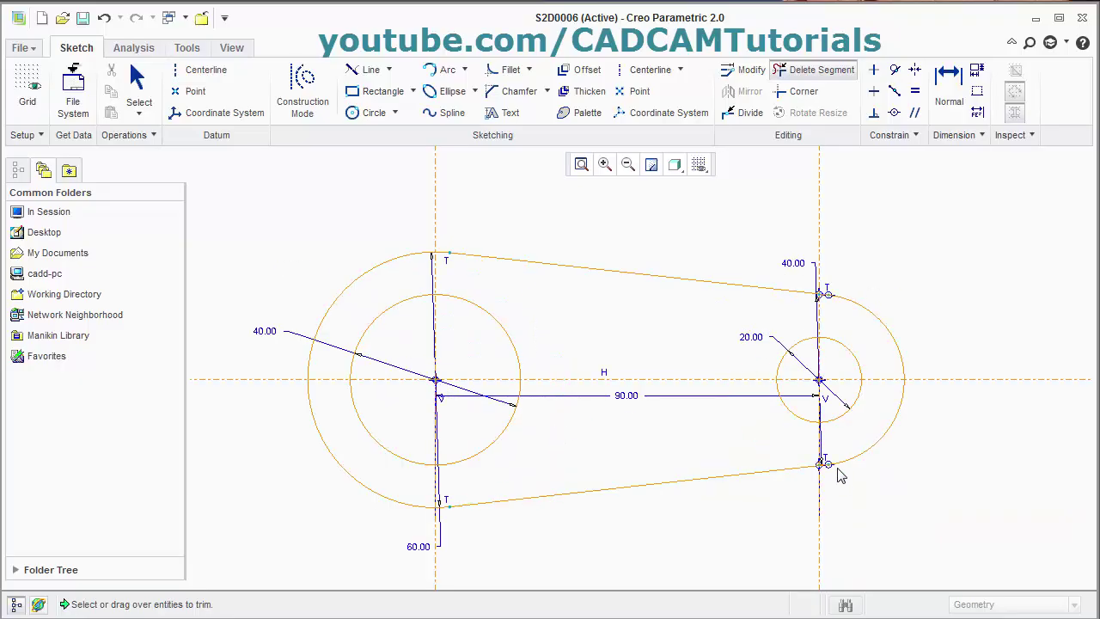
scroll(824, 469, "down", 5)
scroll(783, 486, "down", 3)
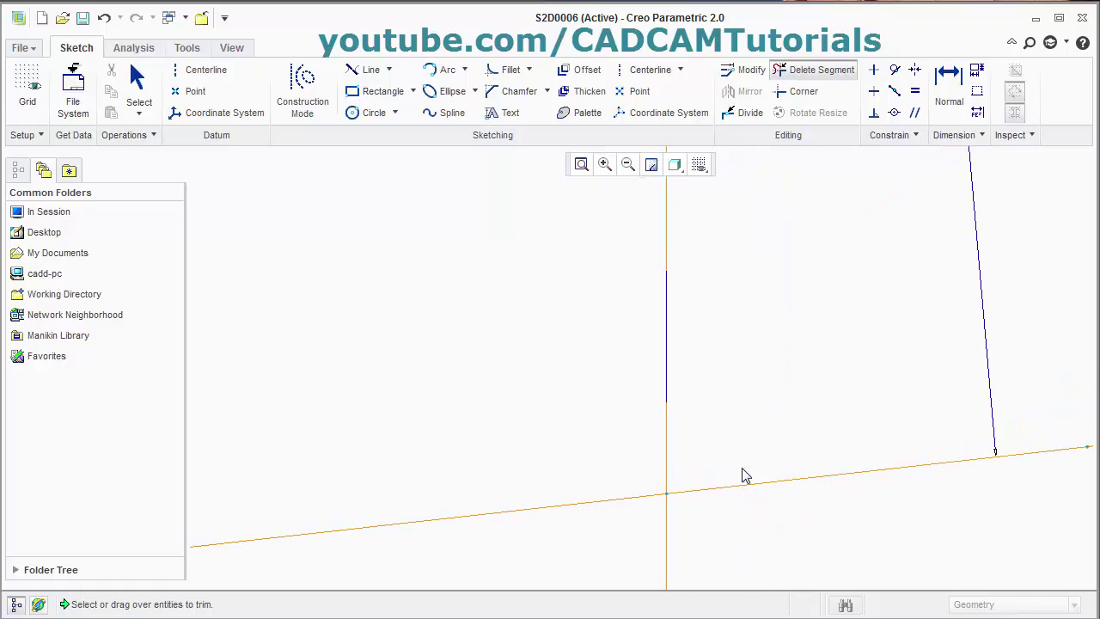
left_click(582, 165)
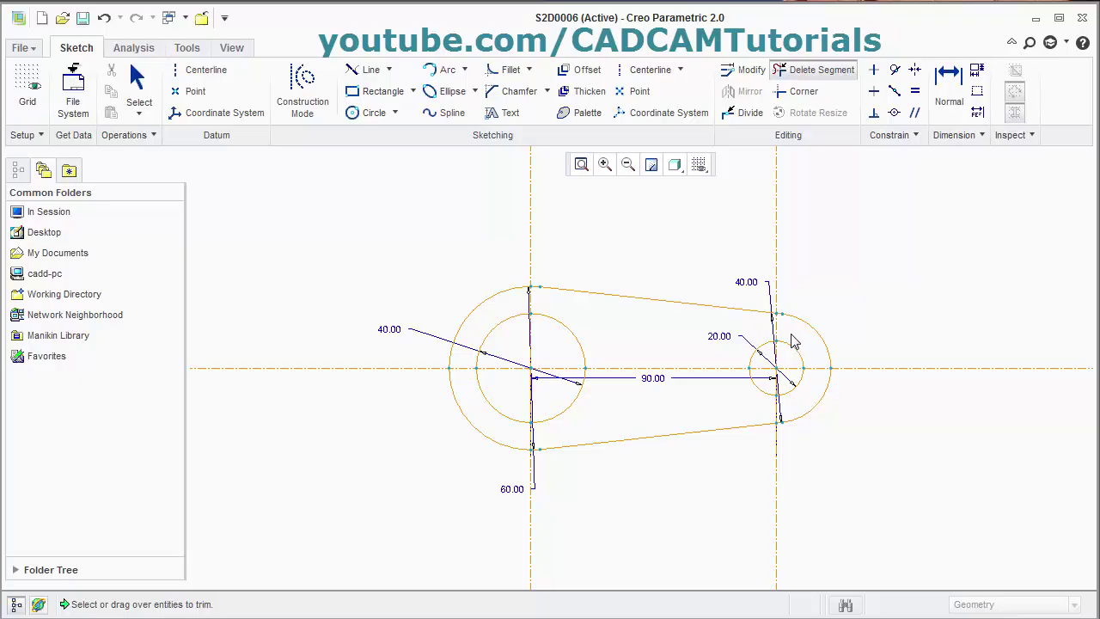
Remove the leftover short segment near the tangent and save the sketch
scroll(791, 340, "down", 5)
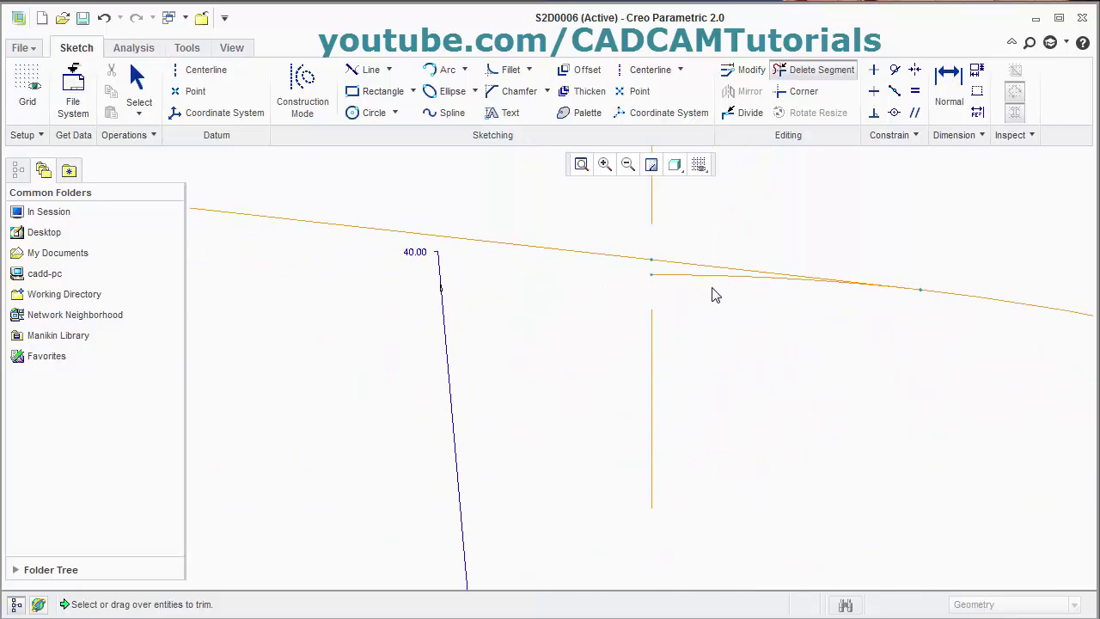
left_click(695, 277)
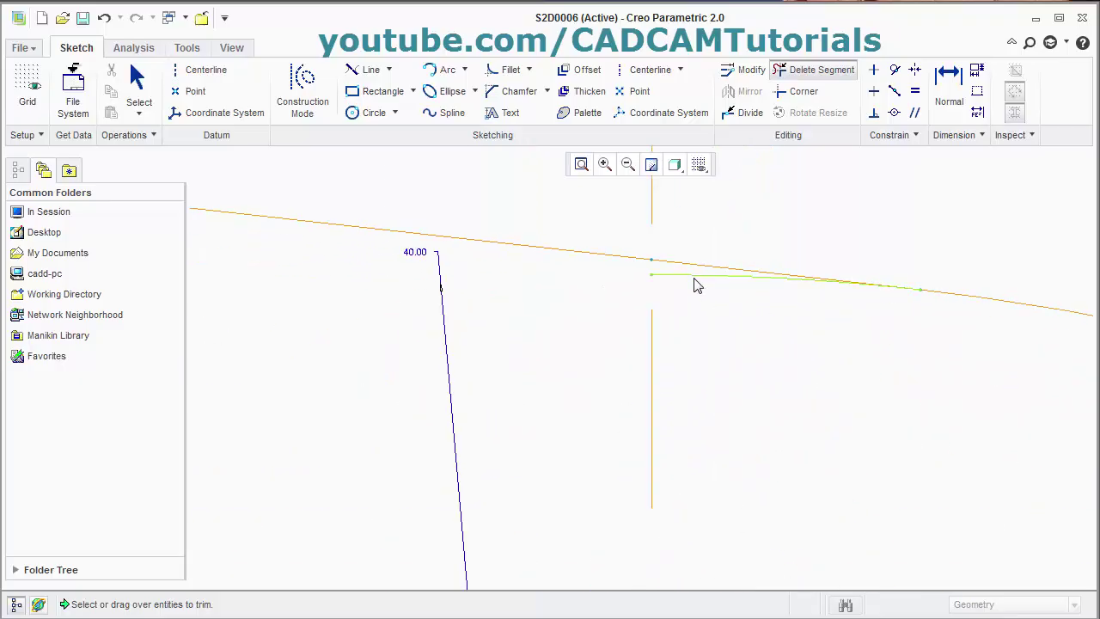
left_click(582, 165)
middle_click(795, 404)
key("ctrl+s")
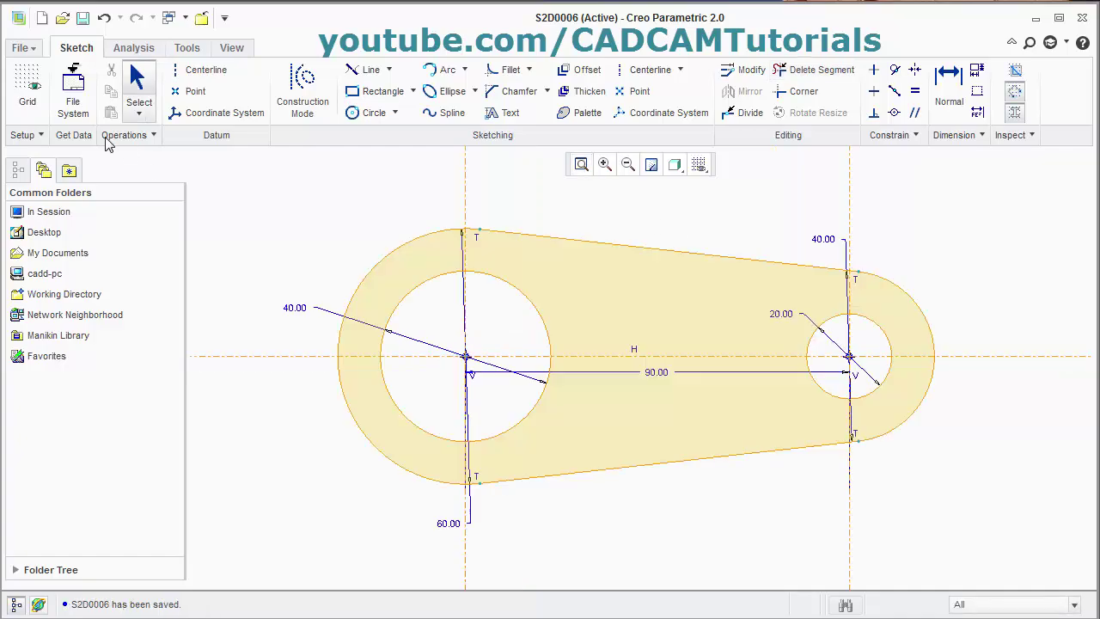
left_click(24, 48)
Close the link sketch and create a new sketch named s2d0007
left_click(34, 238)
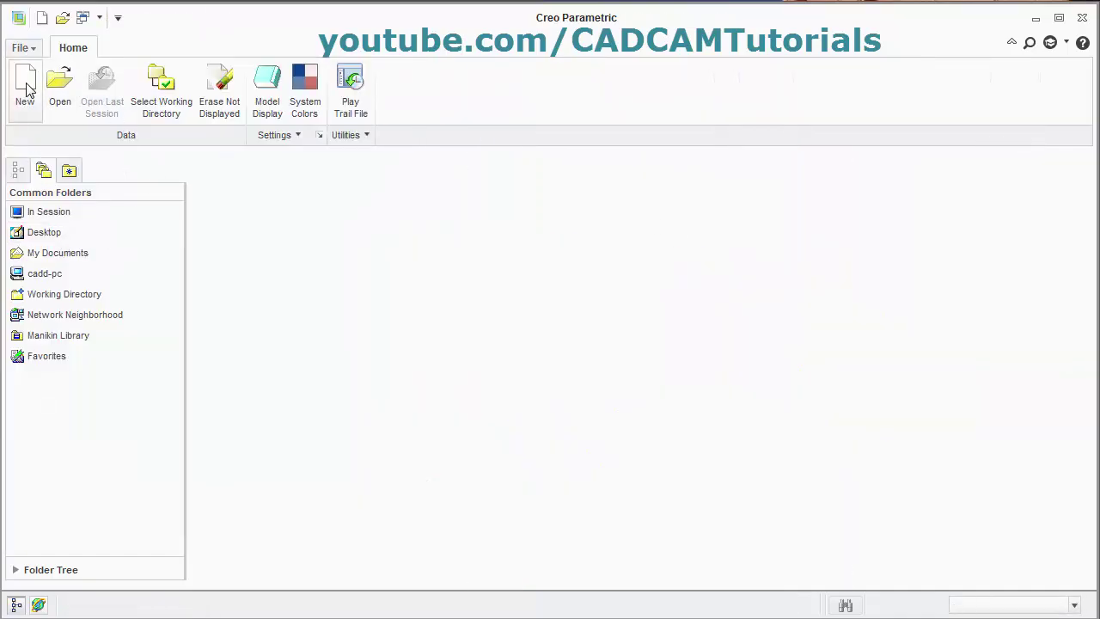
left_click(26, 86)
left_click(443, 476)
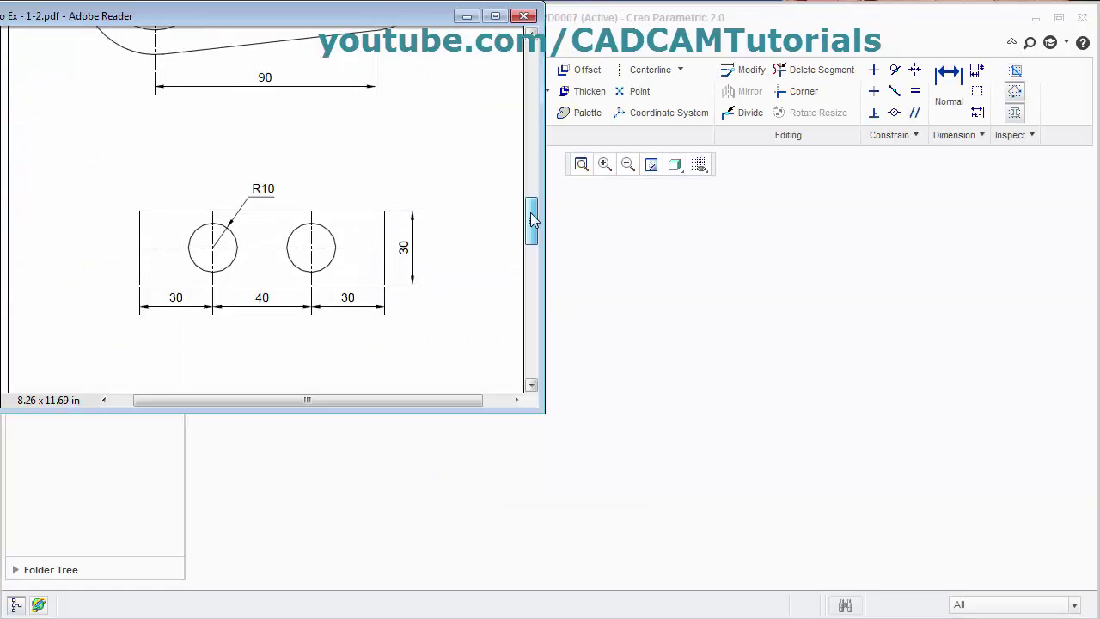
scroll(533, 219, "down", 1)
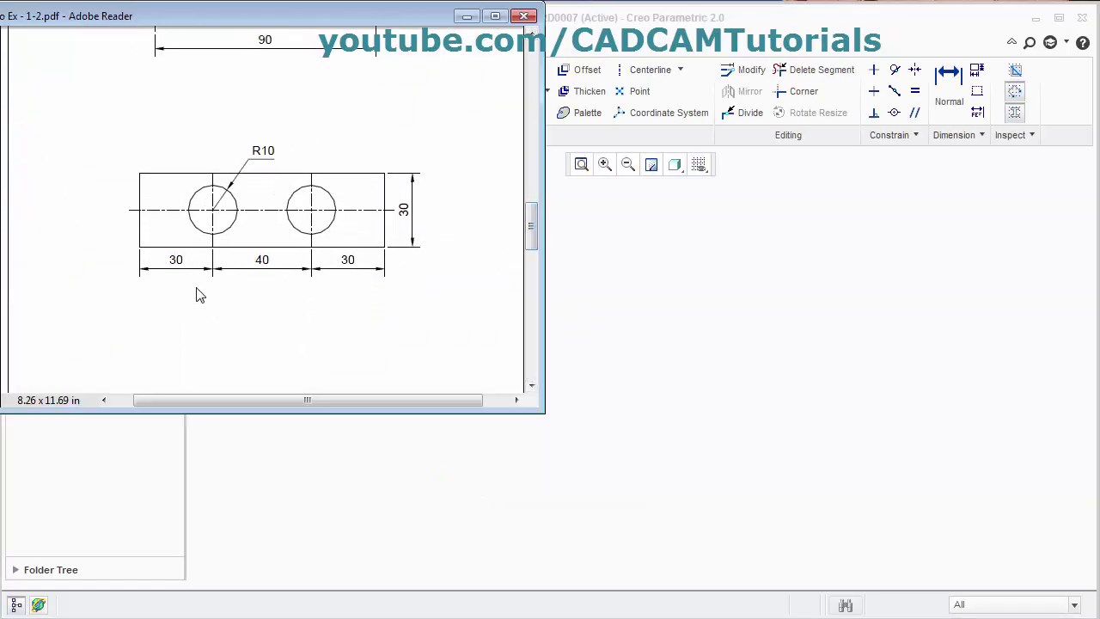
left_click(988, 356)
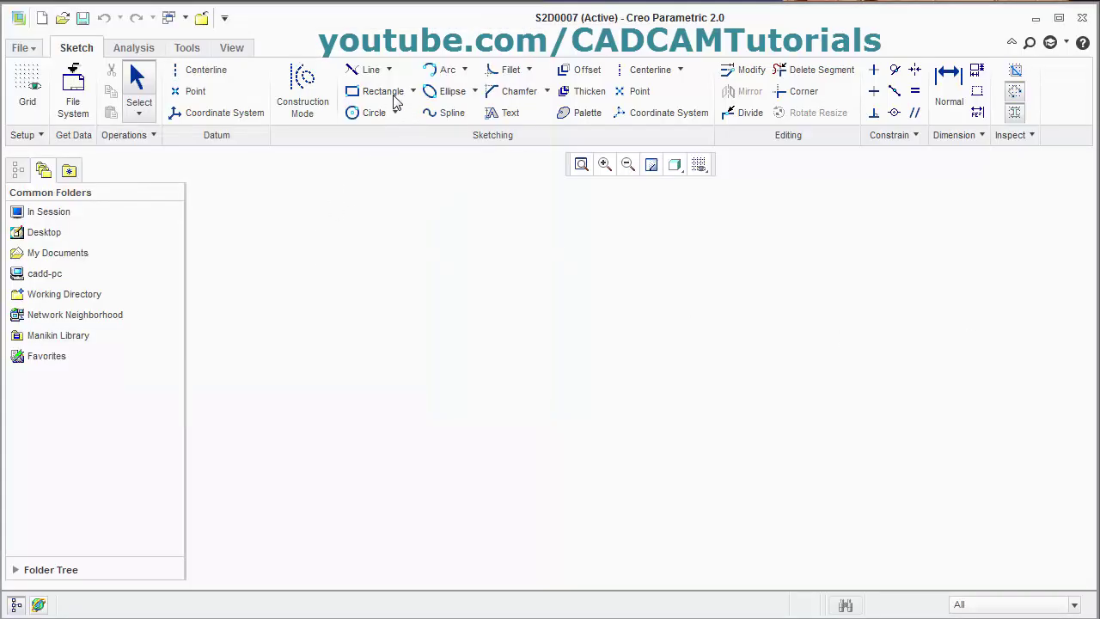
Draw a rectangle and dimension it 100 wide by 30 high
left_click(381, 92)
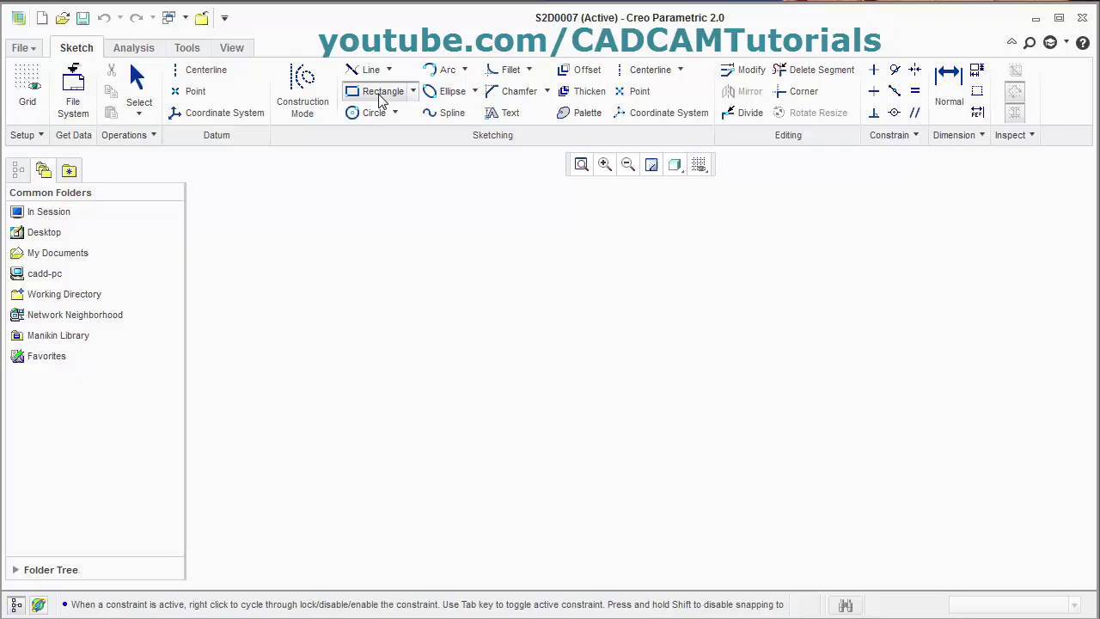
left_click(375, 464)
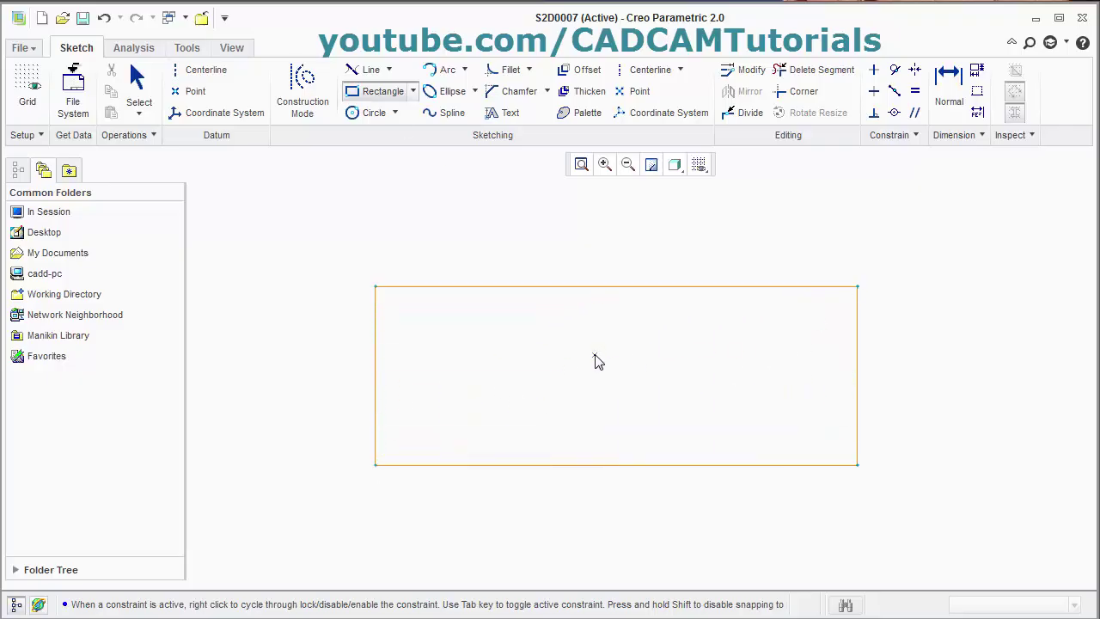
middle_click(596, 358)
double_click(569, 430)
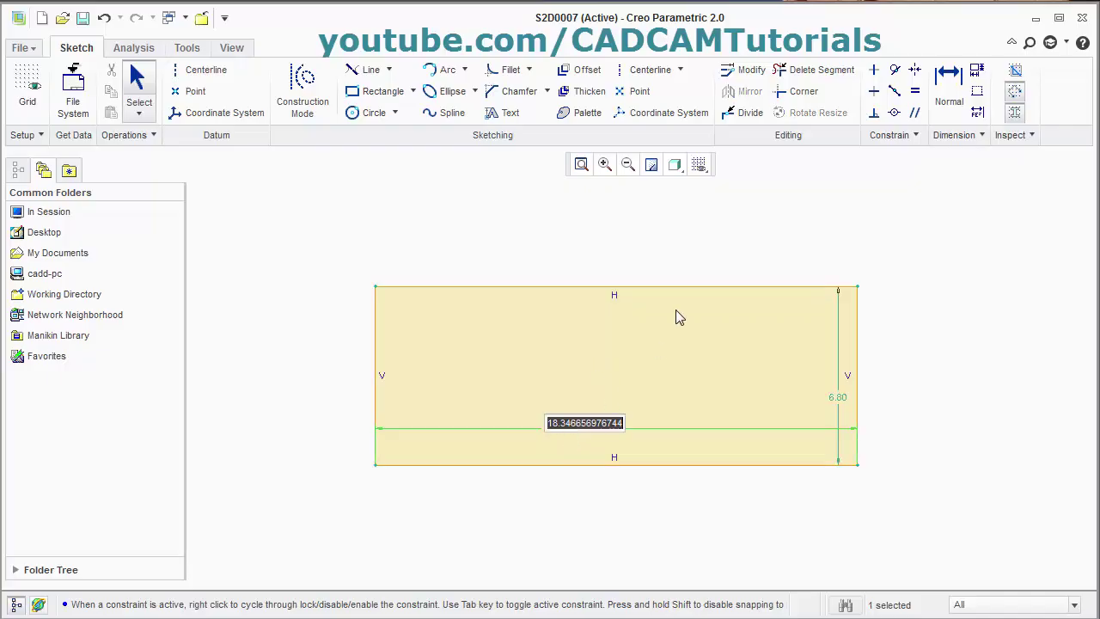
type("100")
key("Return")
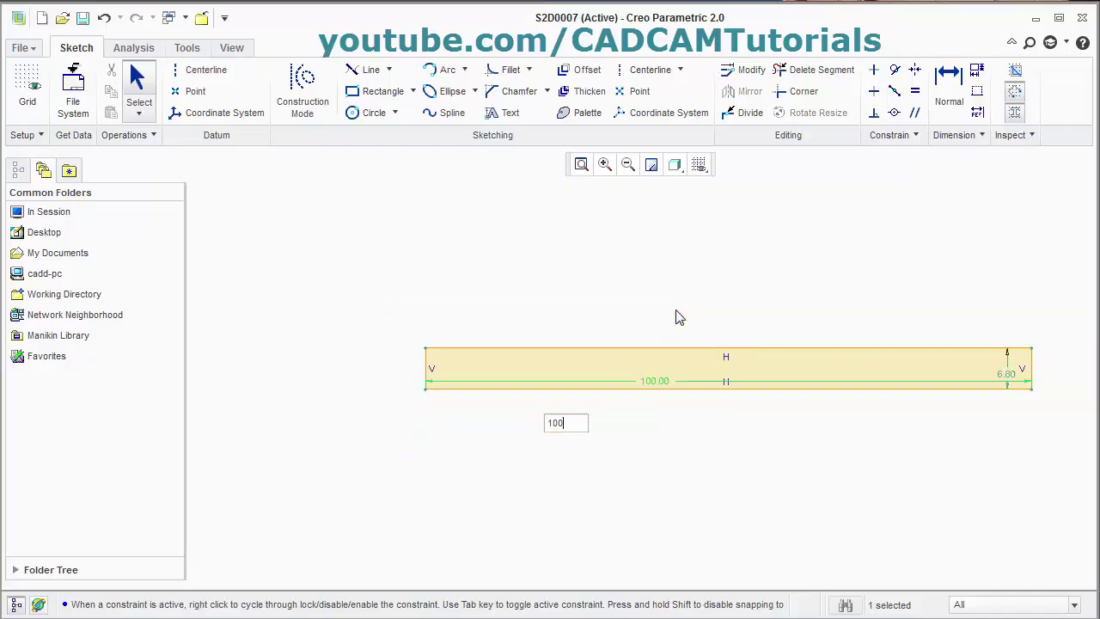
double_click(839, 375)
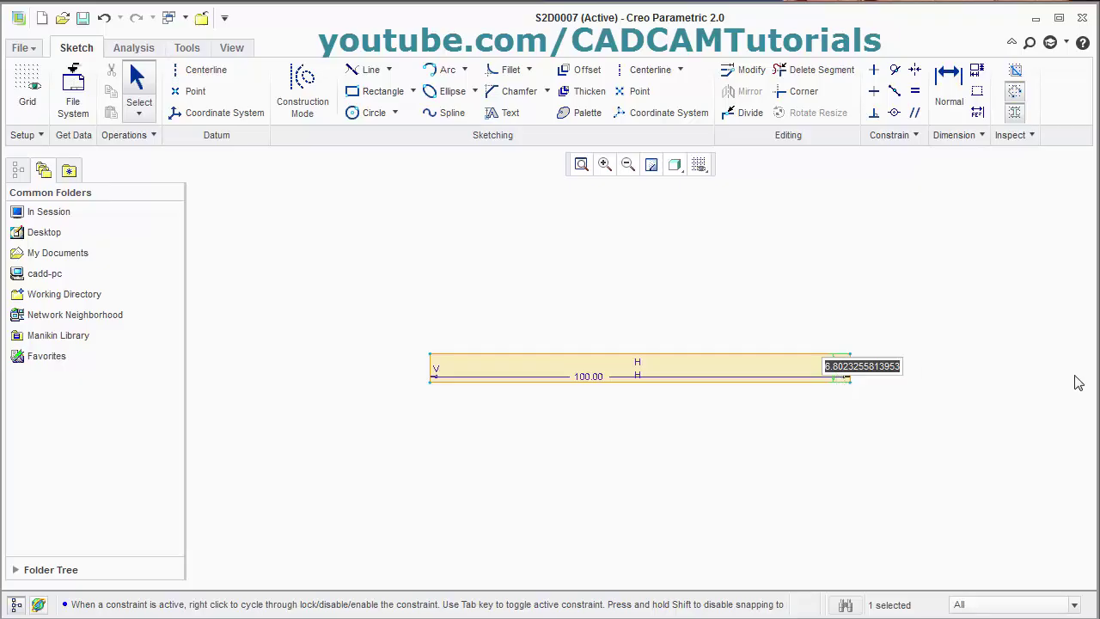
type("30")
key("Return")
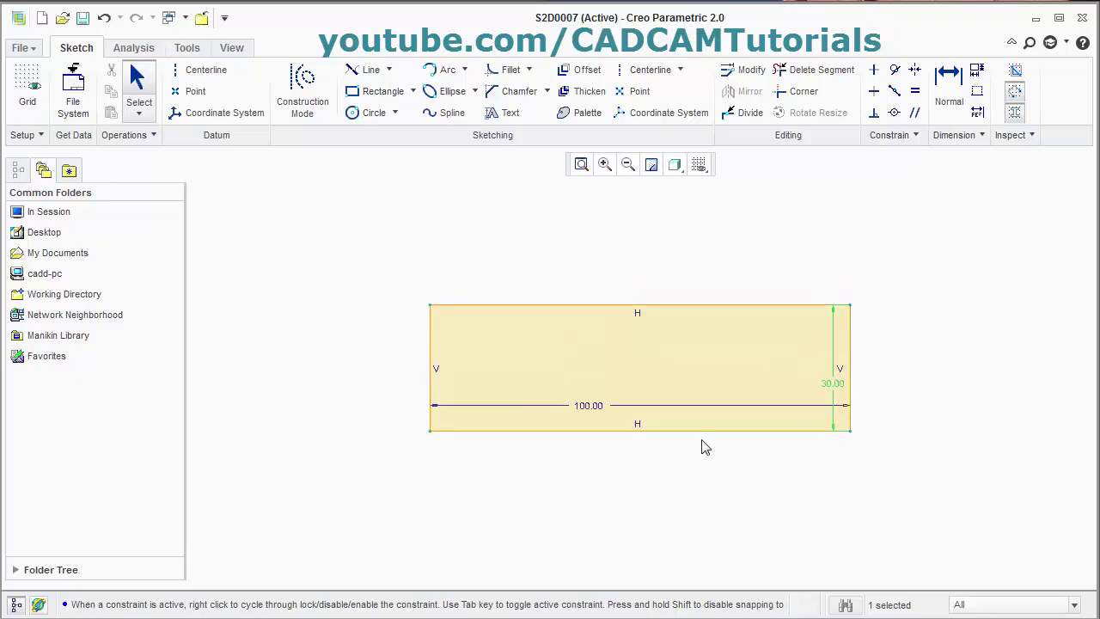
Place the width dimension below the rectangle and the height dimension to its right
left_click_drag(611, 422, 640, 453)
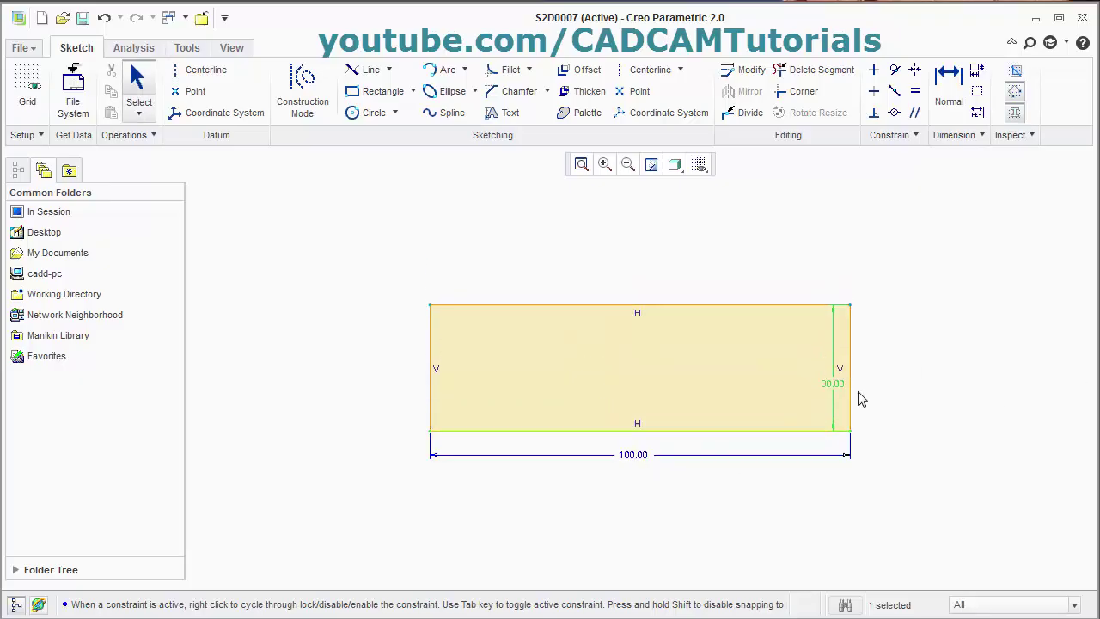
left_click_drag(834, 381, 893, 369)
left_click(469, 355)
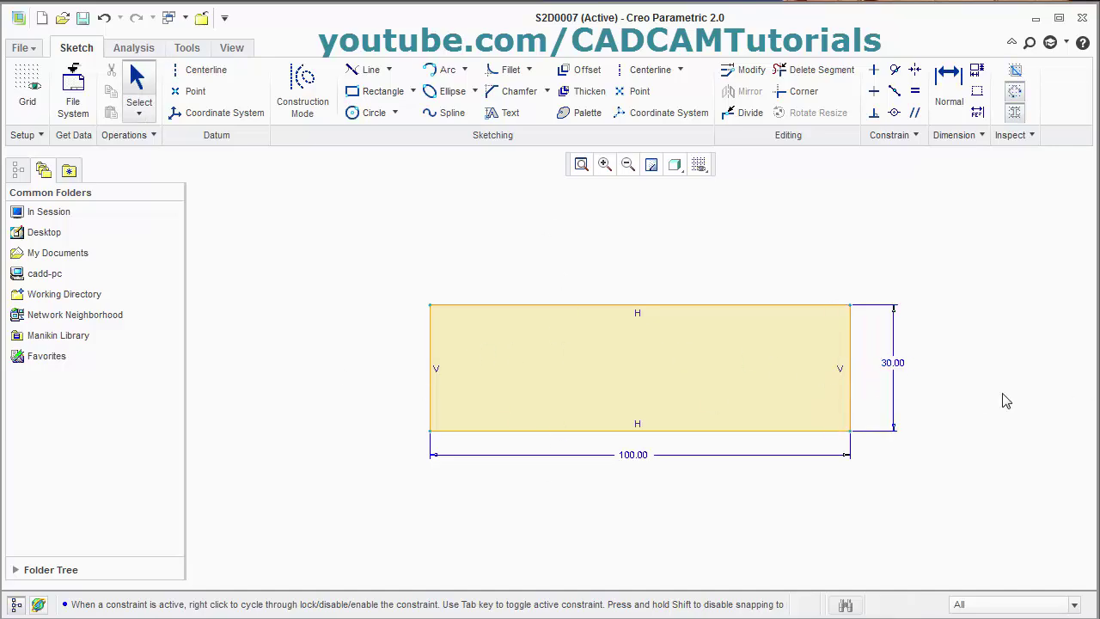
left_click(199, 71)
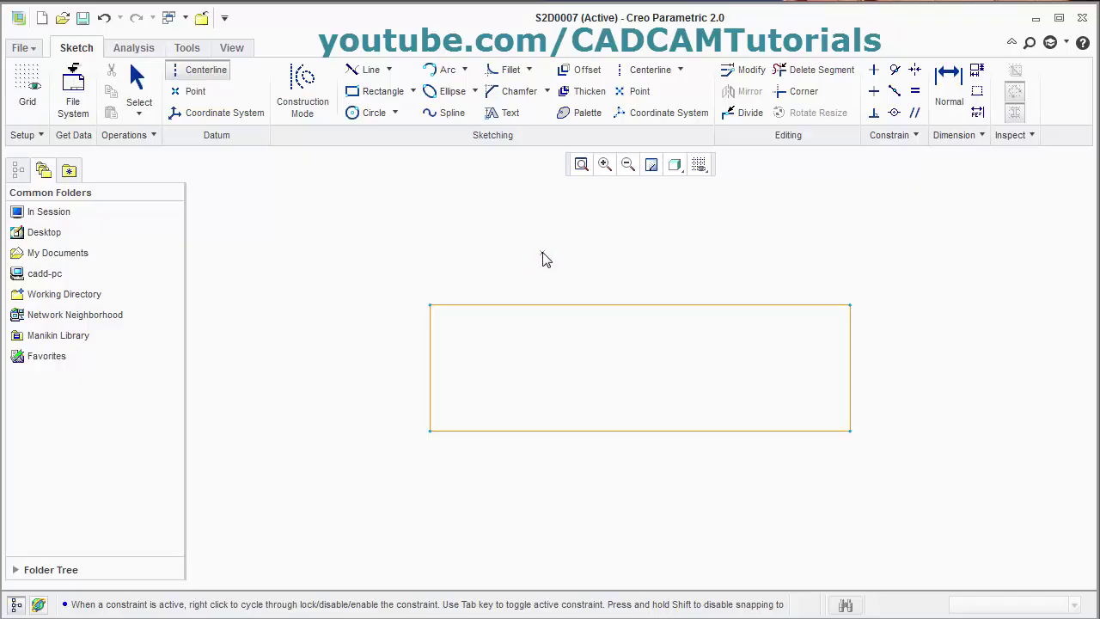
Draw two vertical centerlines and one horizontal centerline across the rectangle
left_click(543, 256)
left_click(542, 466)
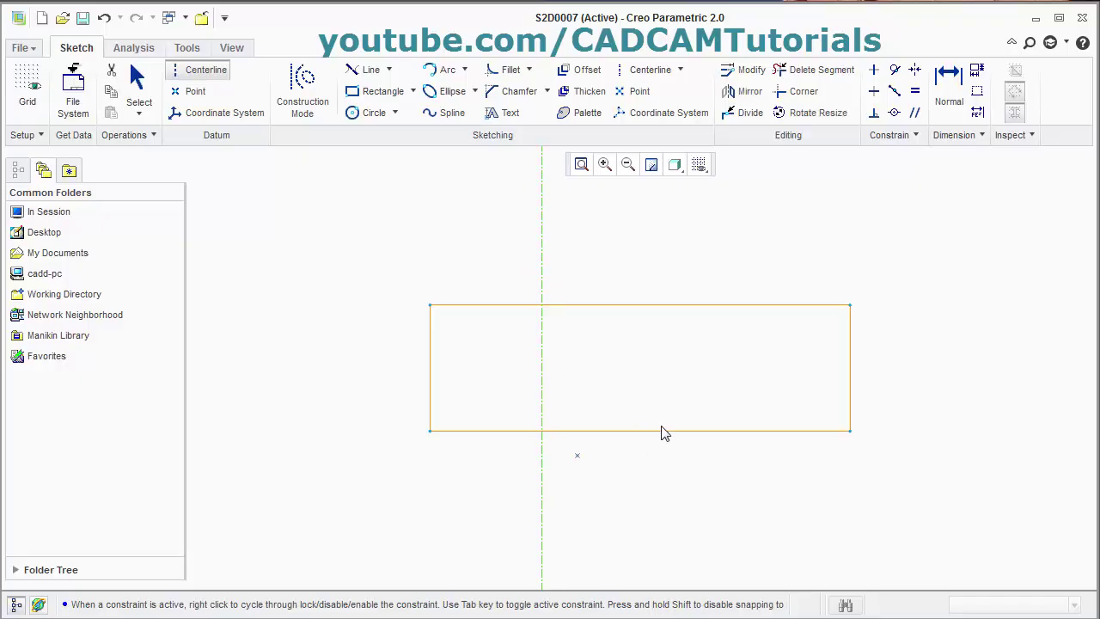
middle_click(727, 242)
left_click(725, 240)
left_click(727, 466)
left_click(431, 369)
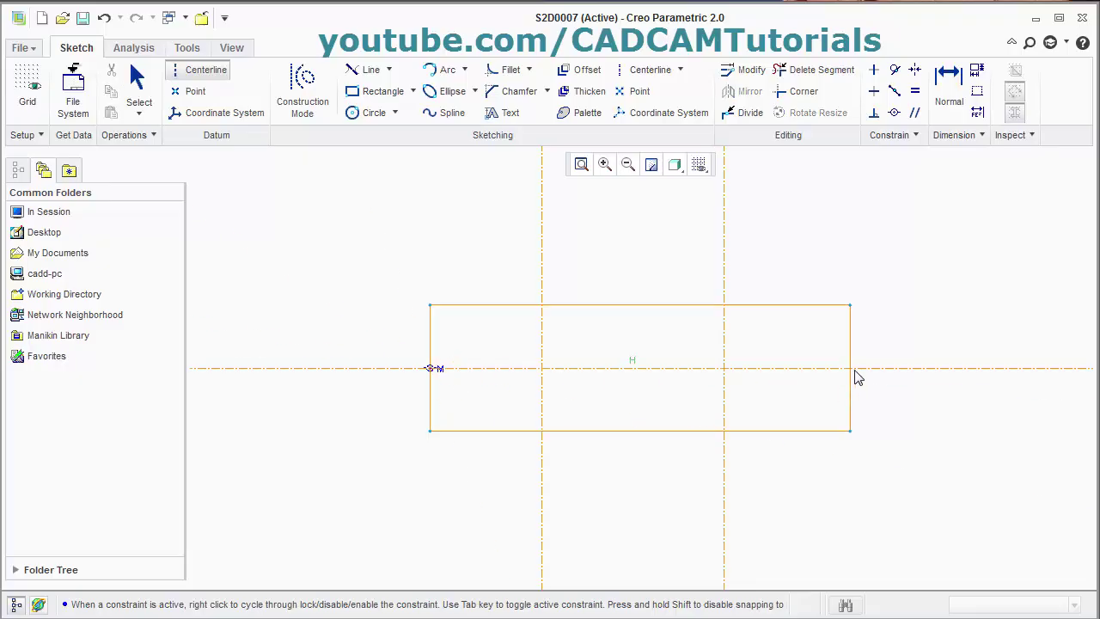
left_click(857, 377)
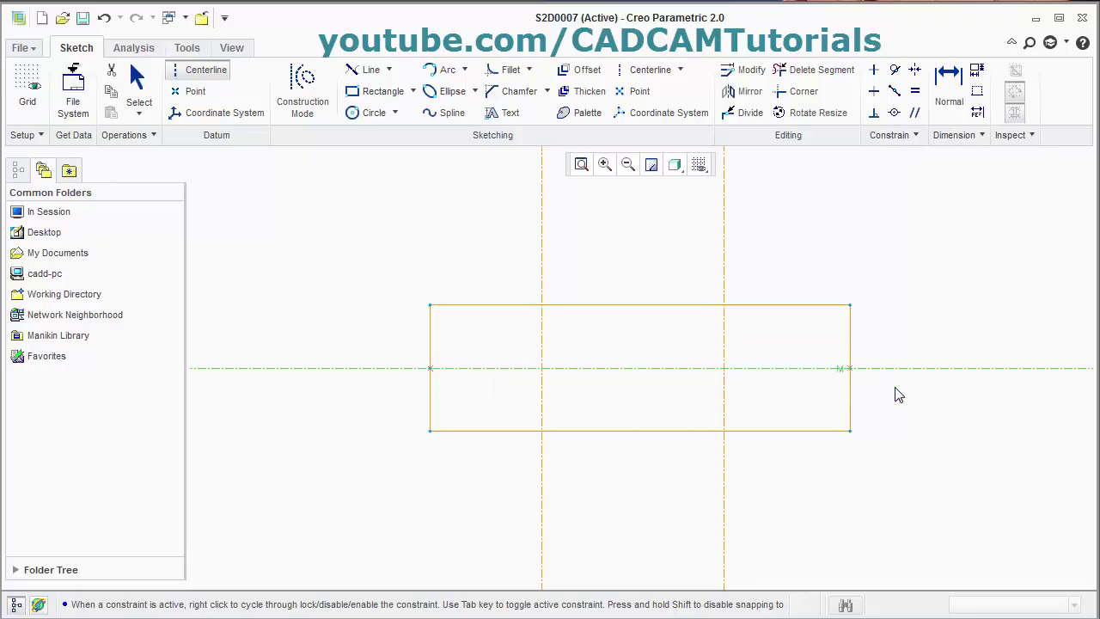
middle_click(578, 411)
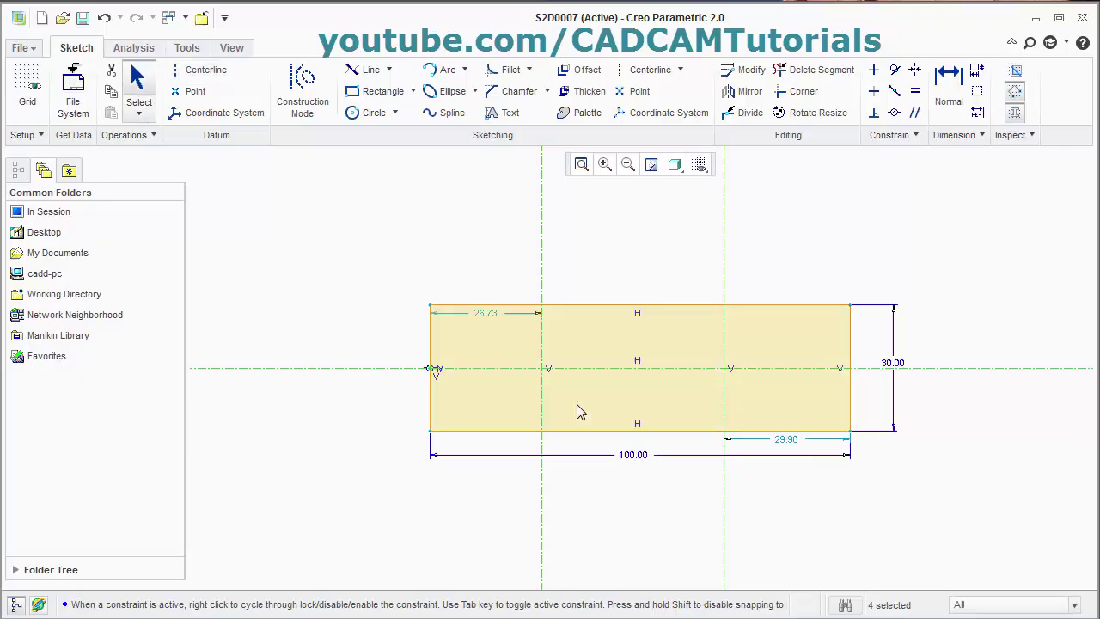
Set the left centerline offset to 30 and begin editing the 29.90 dimension
double_click(486, 316)
type("30")
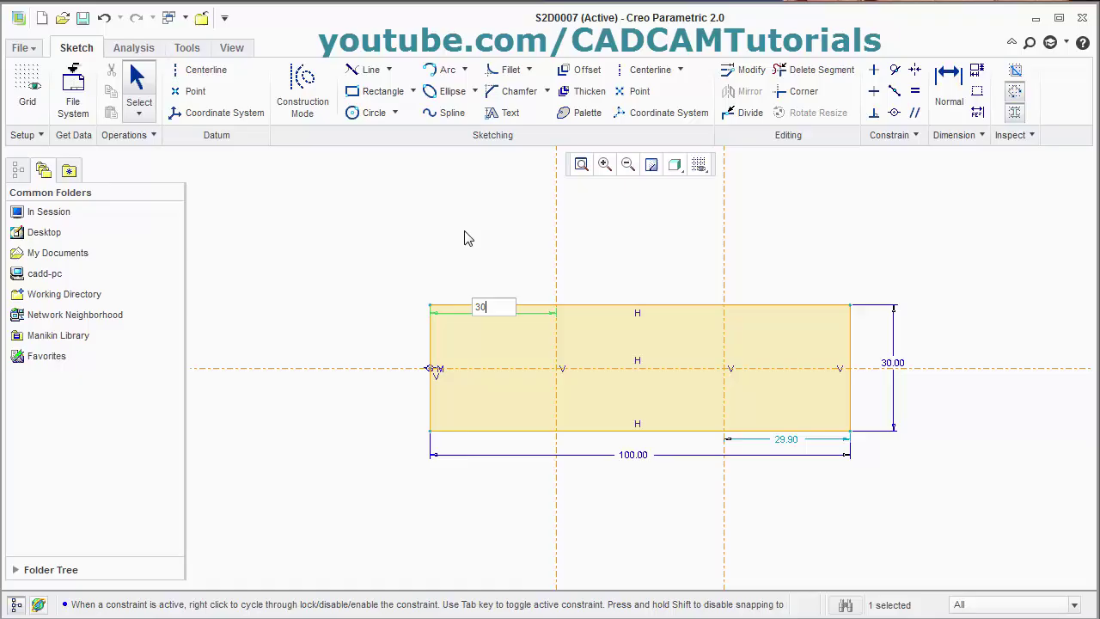
key("Return")
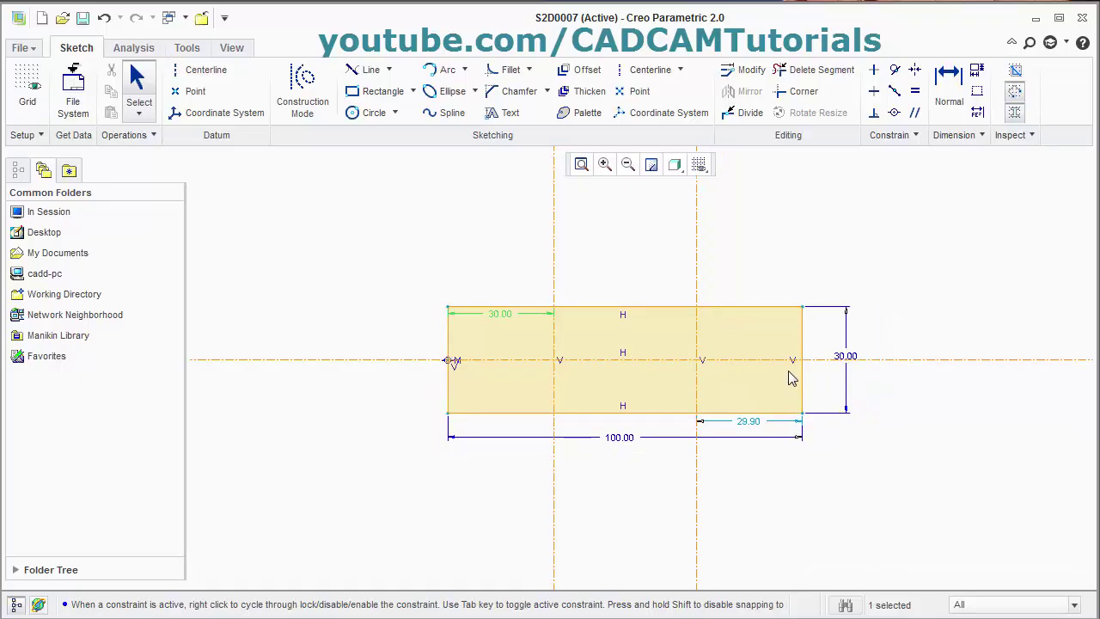
double_click(751, 424)
Set the right offset dimension to 30 and check it against the reference drawing
type("30")
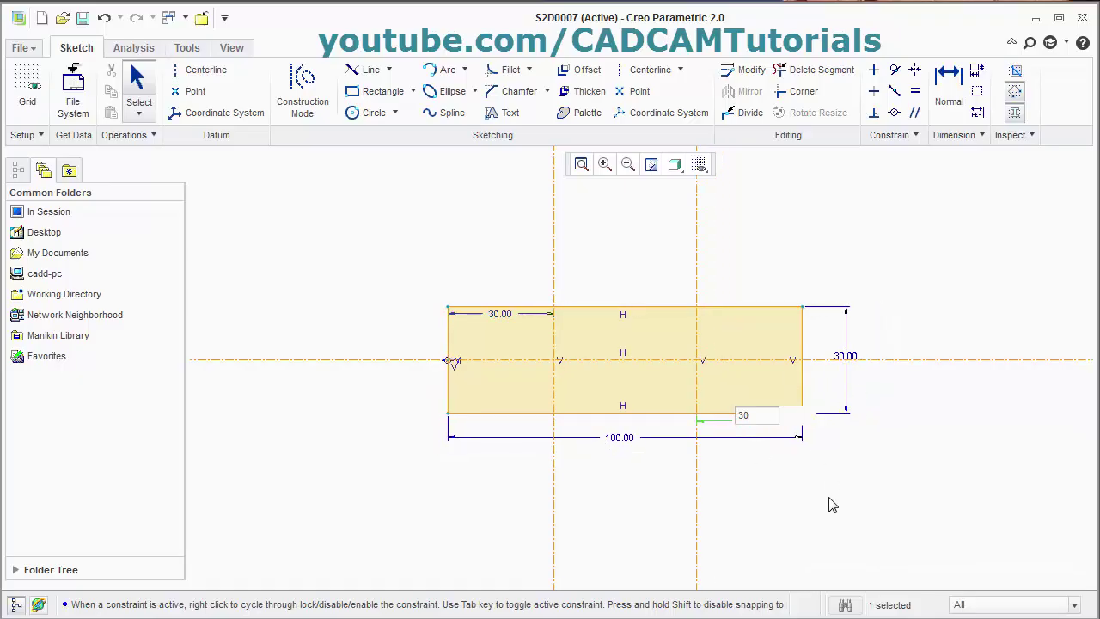
key("Return")
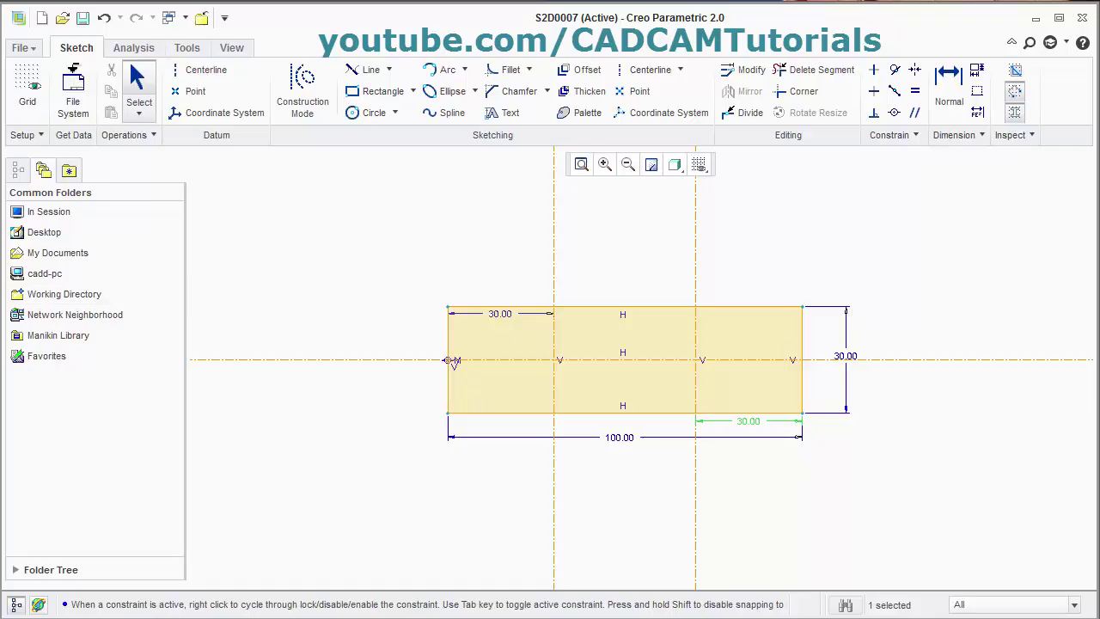
key("alt+Tab")
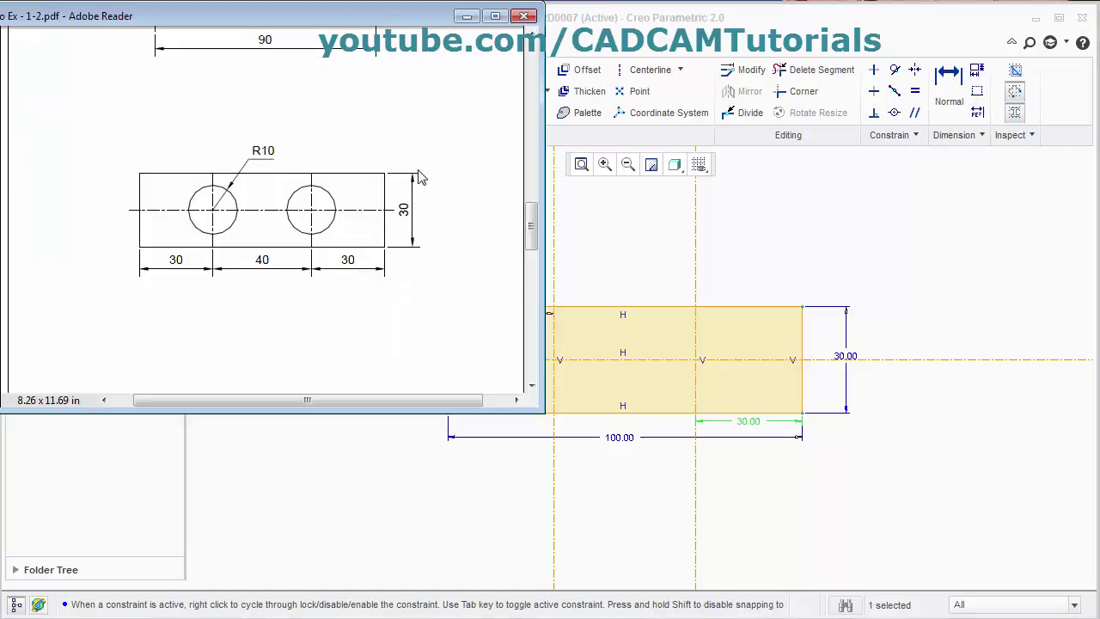
key("alt+Tab")
Draw equal circles on both centerline crossings and size them to 20
left_click(354, 113)
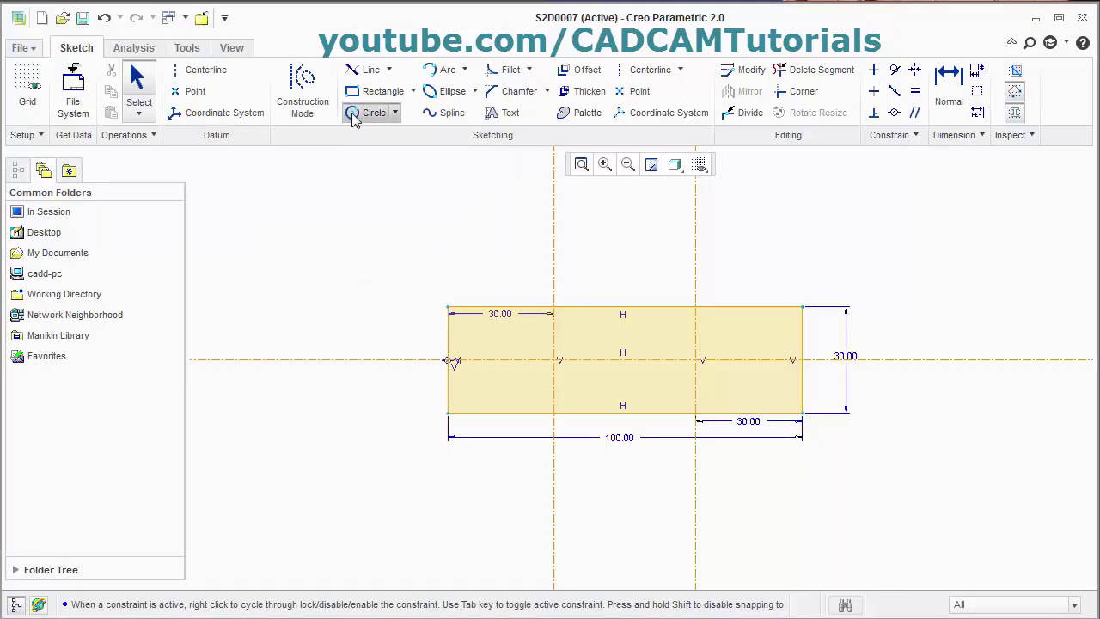
left_click(555, 359)
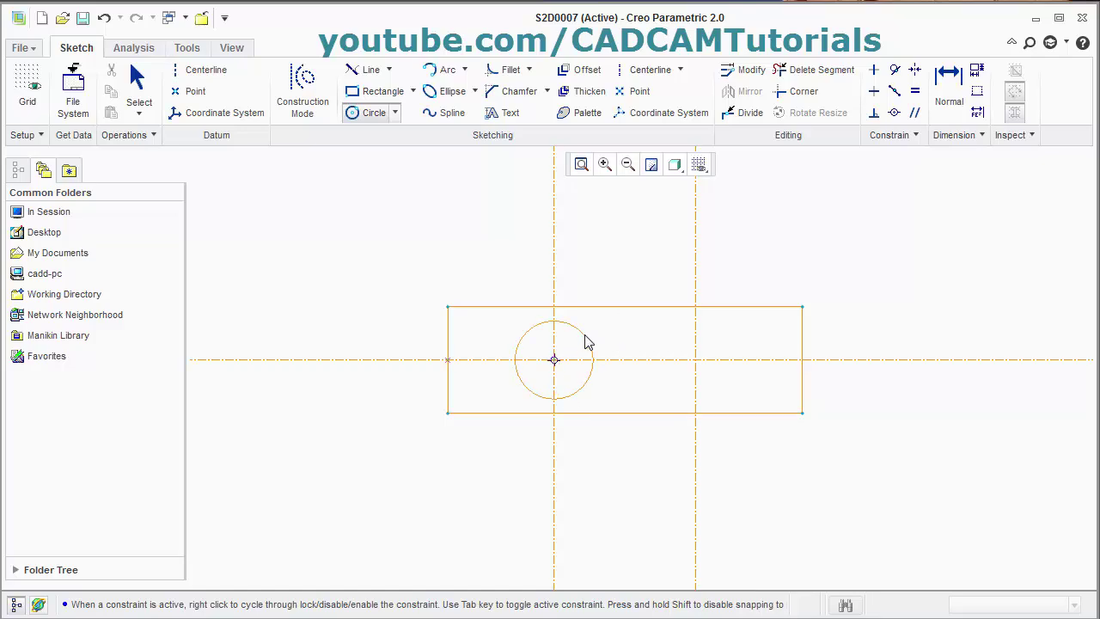
left_click(586, 342)
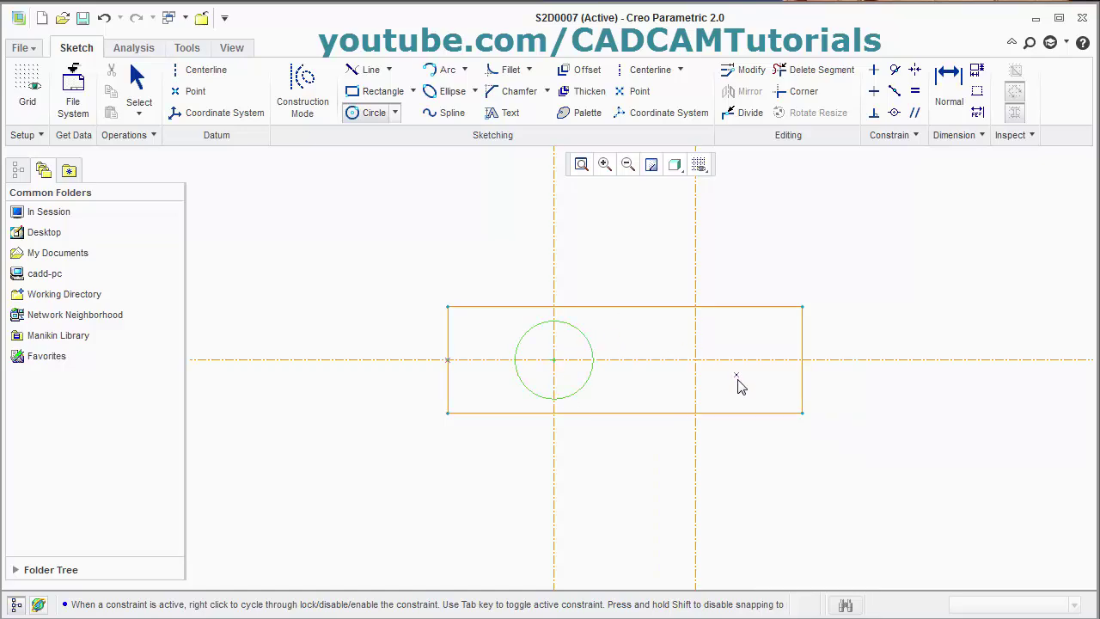
left_click(696, 359)
left_click(720, 334)
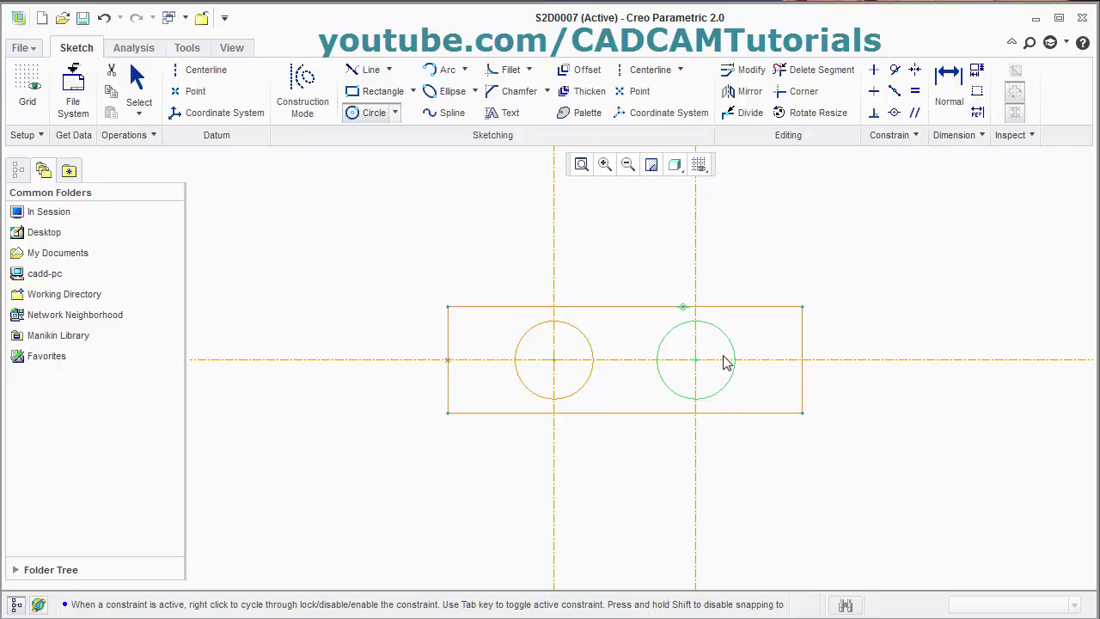
middle_click(604, 246)
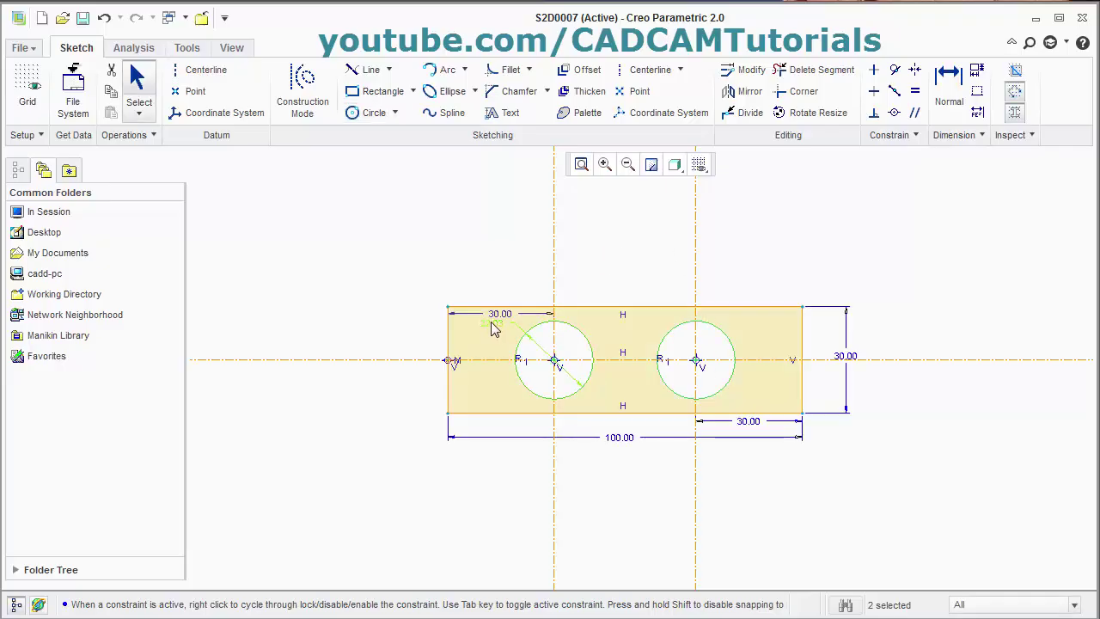
type("20")
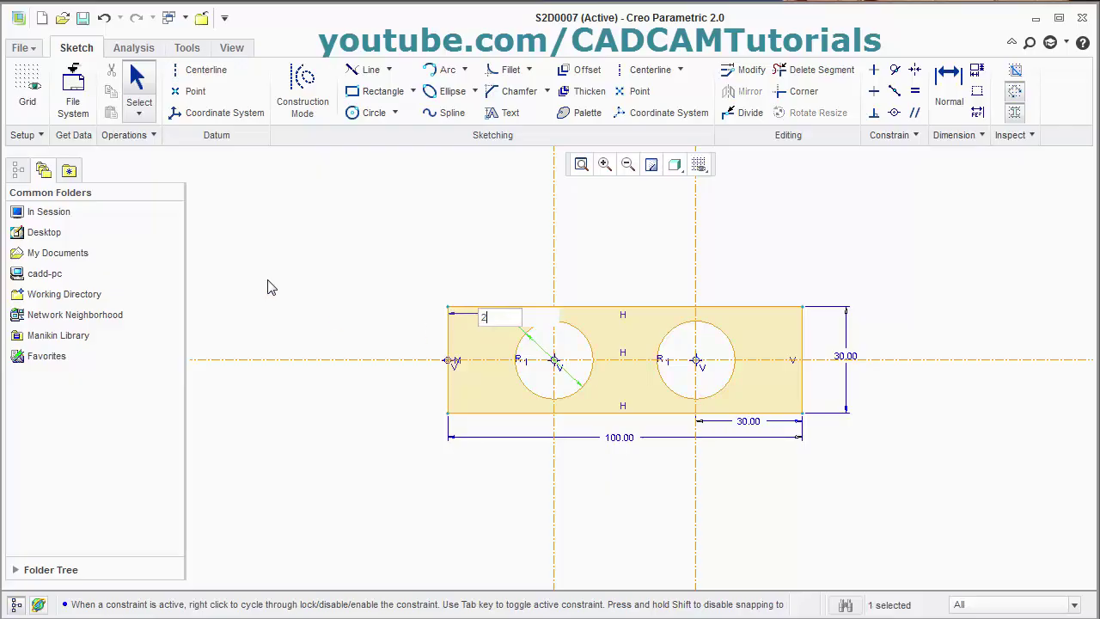
key("Return")
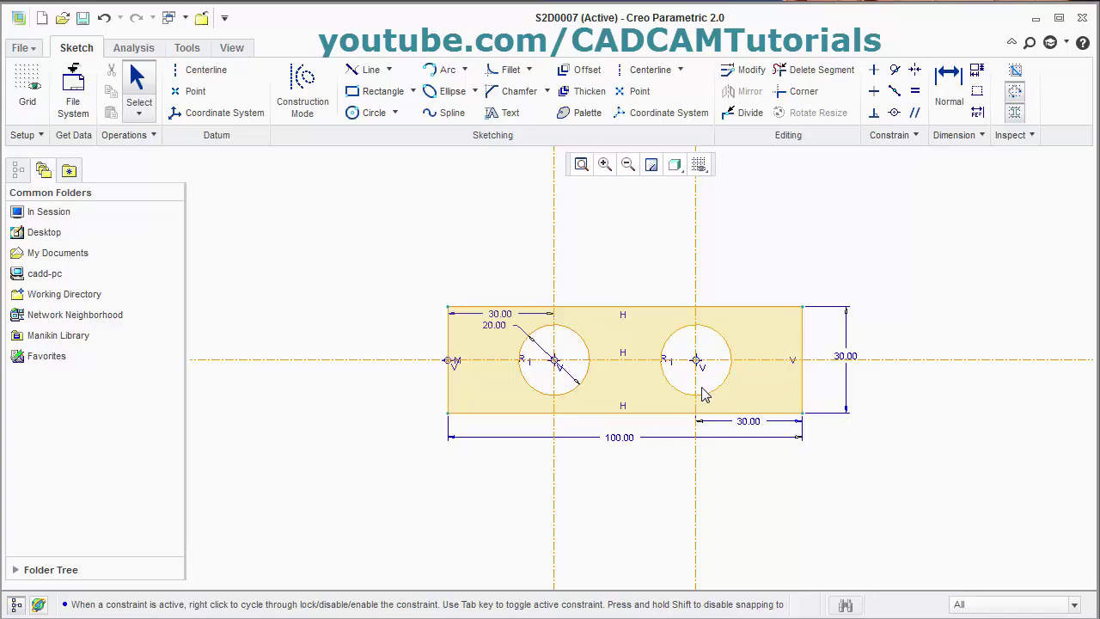
Save sketch S2D0007 and close it
left_click(83, 18)
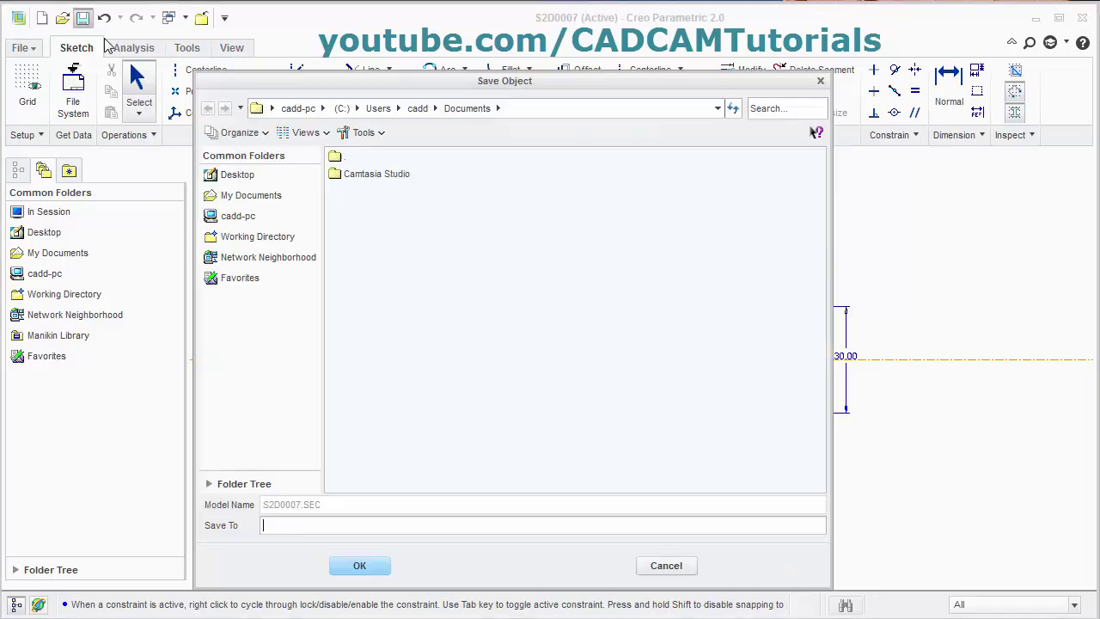
left_click(361, 566)
left_click(18, 47)
left_click(35, 238)
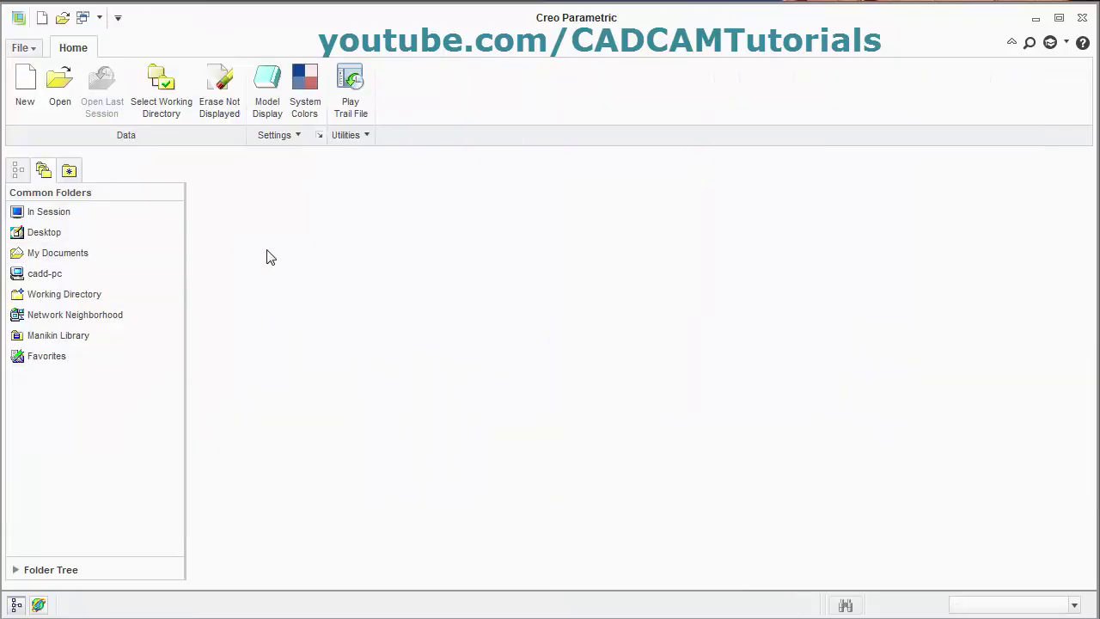
Create a new sketch s2d0008, review the reference drawing, and bring up the ellipse options
left_click(26, 102)
left_click(434, 234)
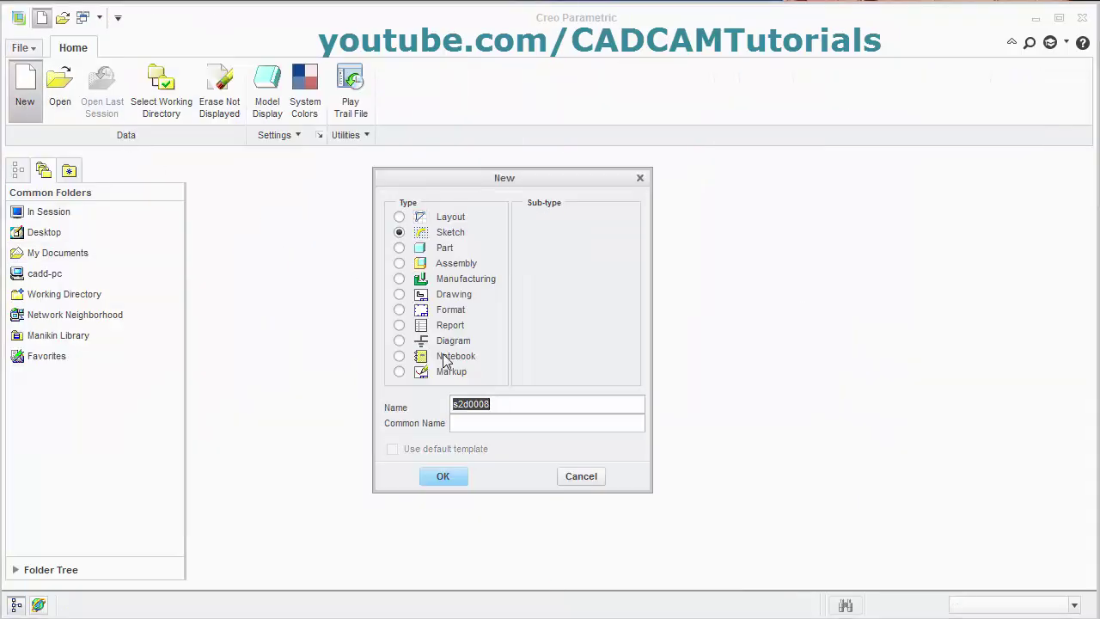
left_click(445, 477)
key("alt+Tab")
left_click_drag(530, 215, 530, 298)
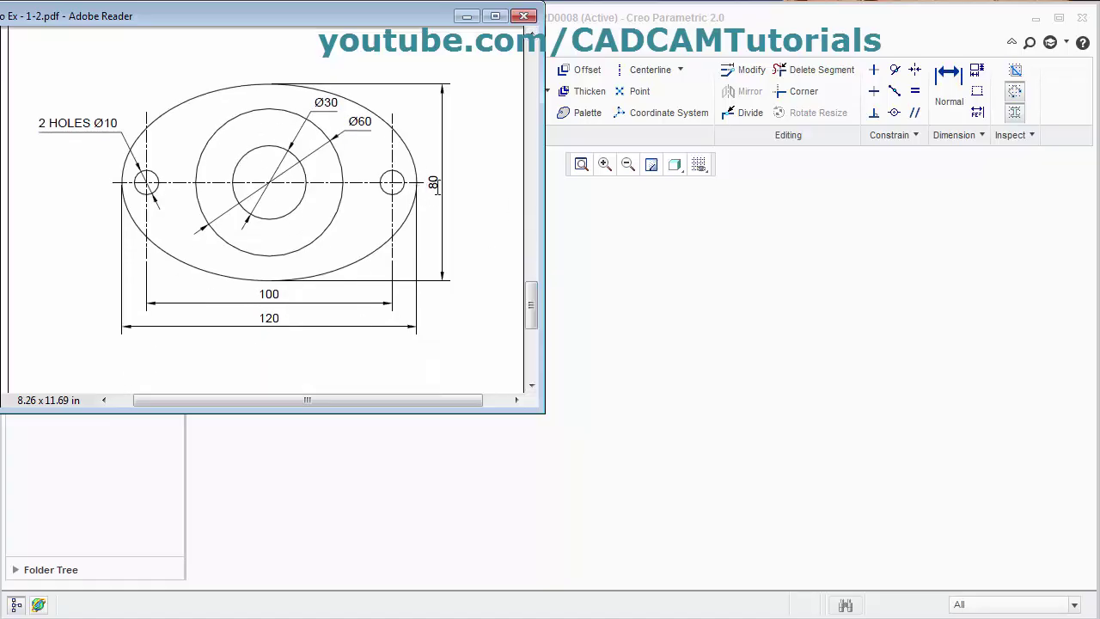
left_click(743, 274)
left_click(476, 91)
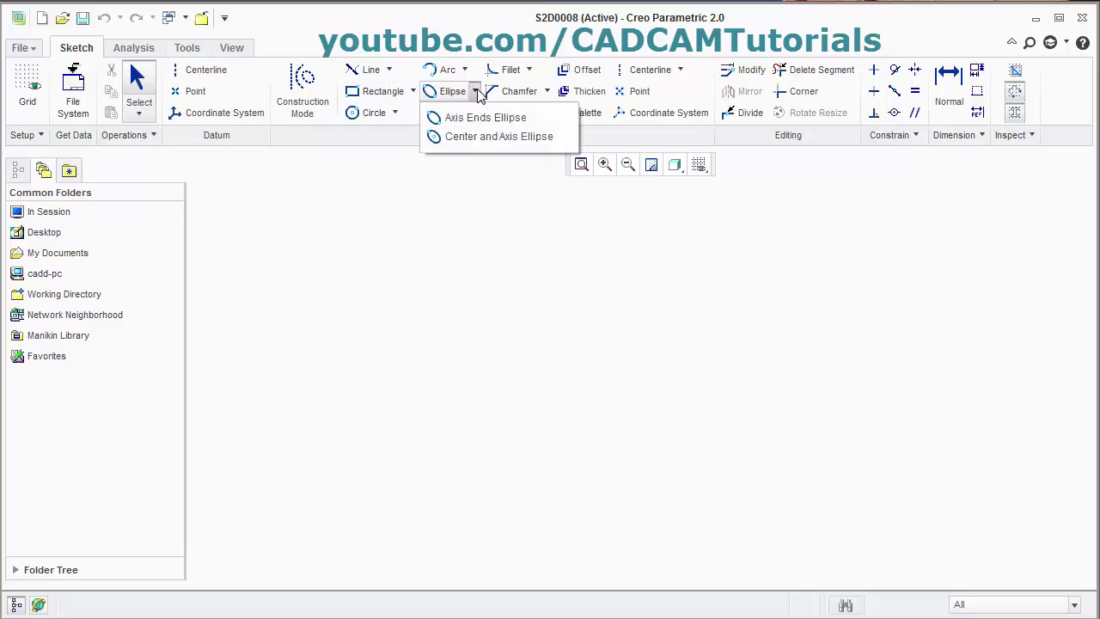
Draw a center-and-axis ellipse in the new sketch
left_click(481, 139)
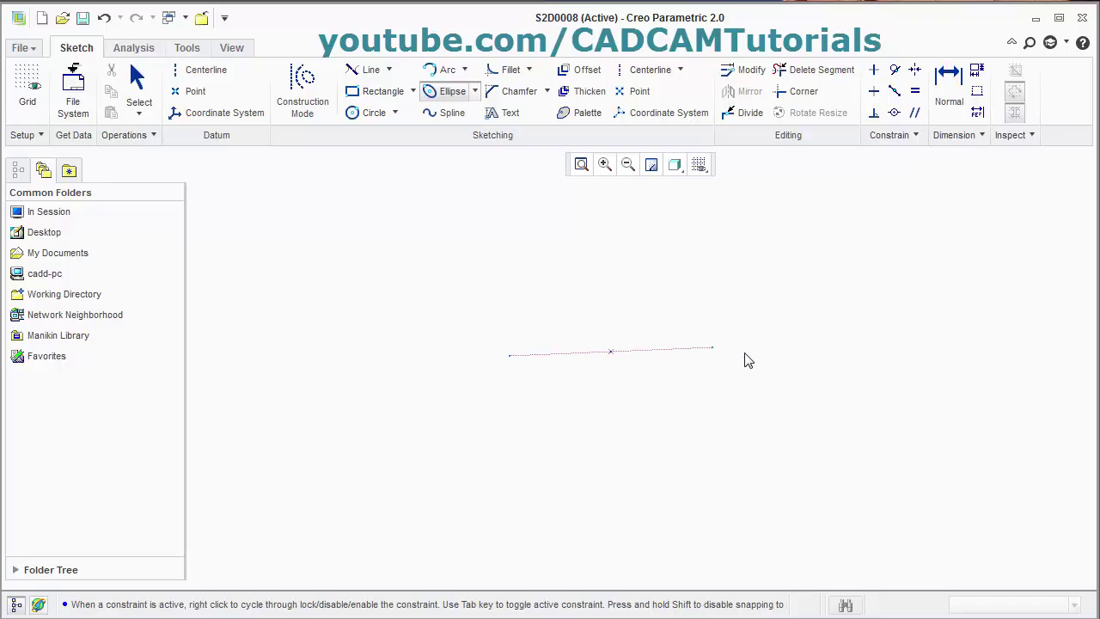
left_click(836, 351)
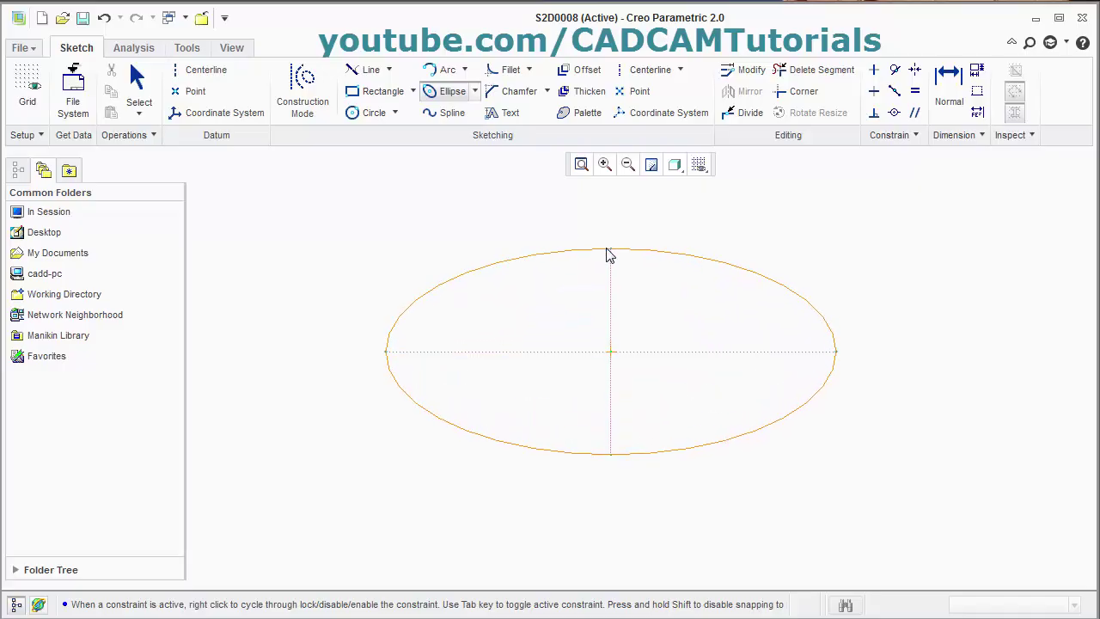
left_click(610, 250)
middle_click(696, 303)
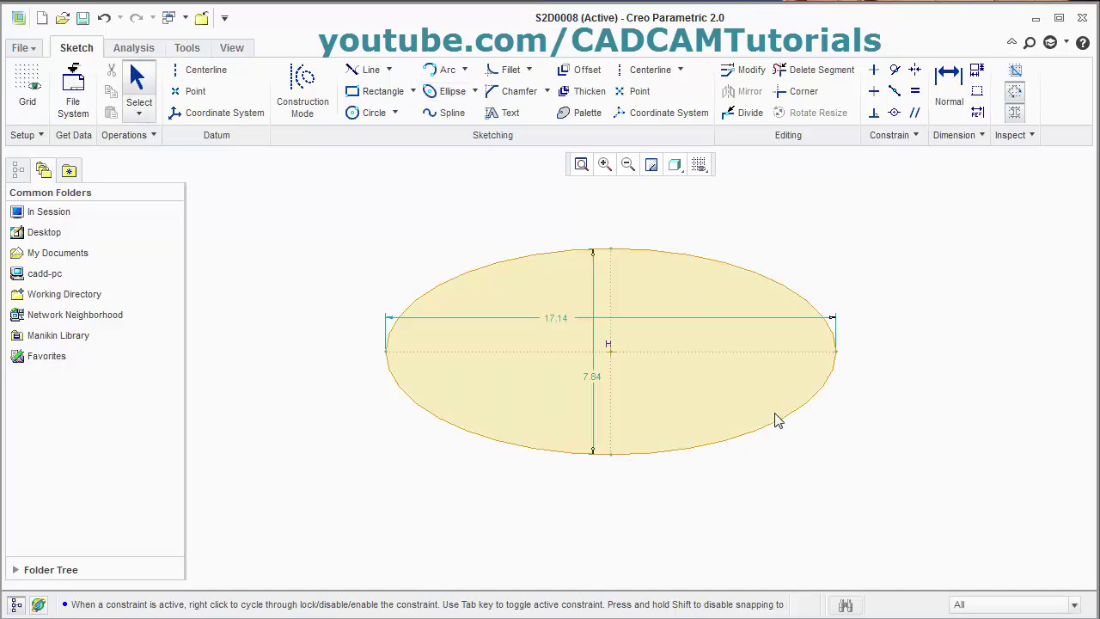
Dimension the ellipse 120 wide and 80 tall, moving both dimensions outside it
double_click(560, 318)
type("120")
key("Return")
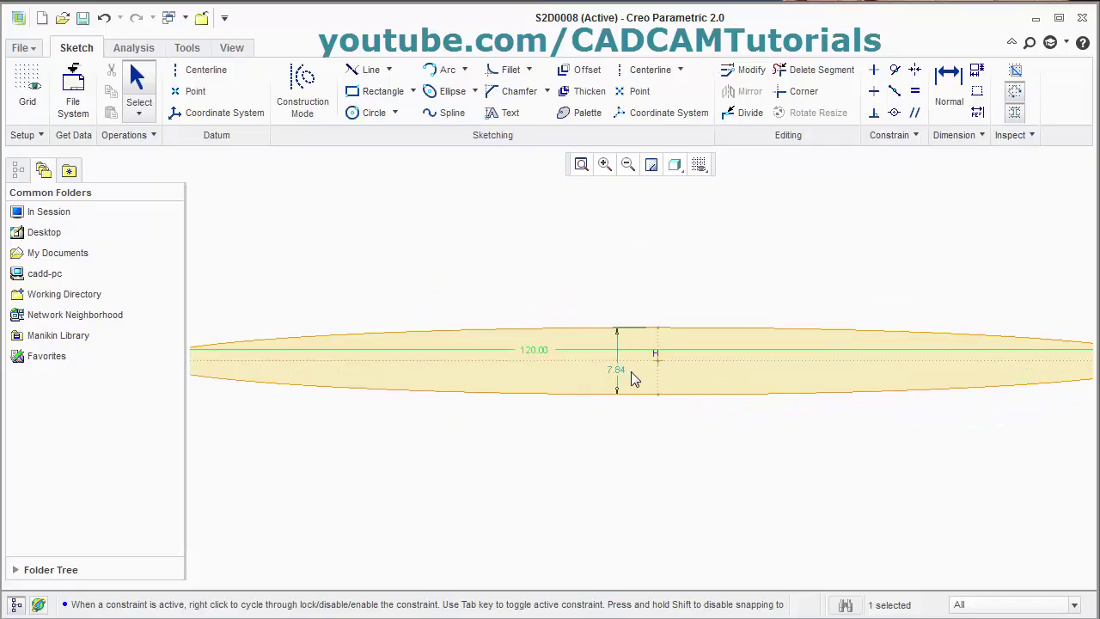
double_click(619, 375)
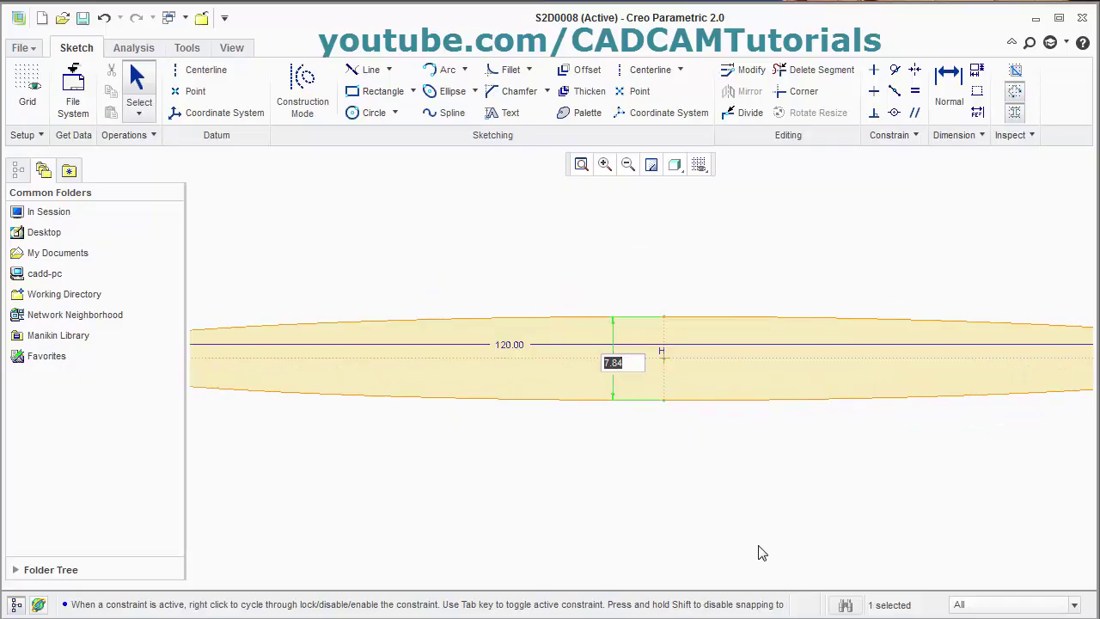
type("80")
key("Return")
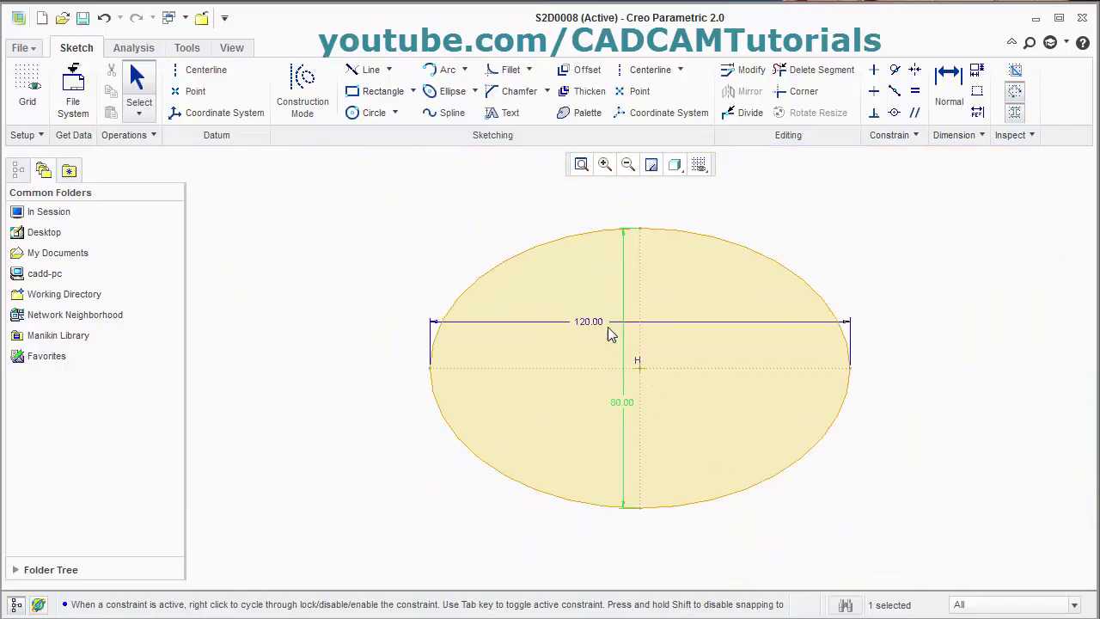
left_click_drag(593, 323, 647, 541)
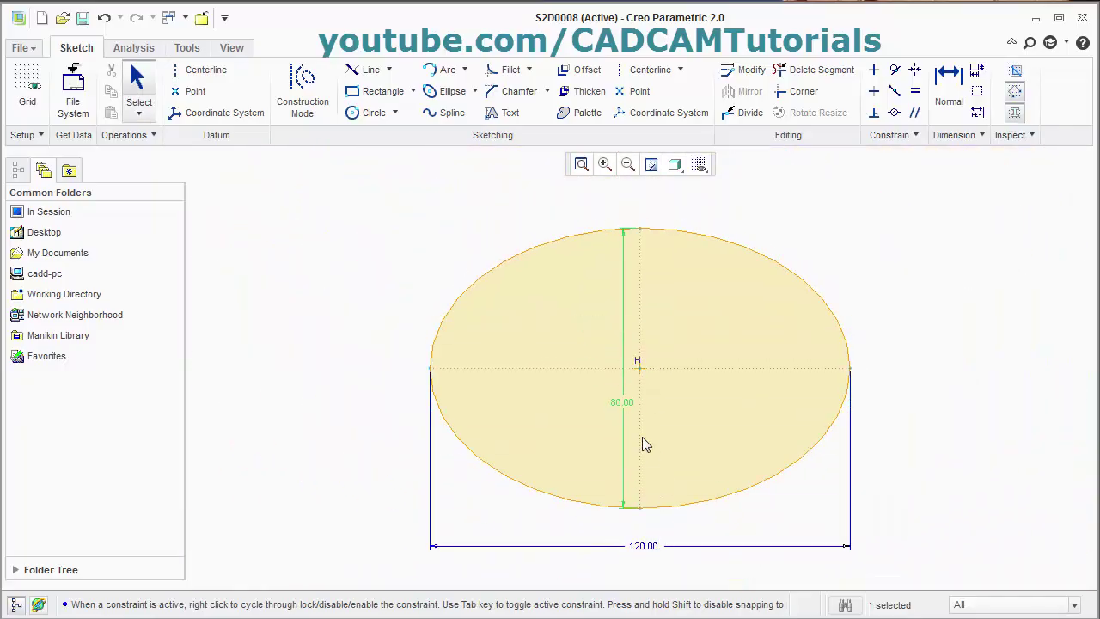
left_click_drag(622, 404, 951, 401)
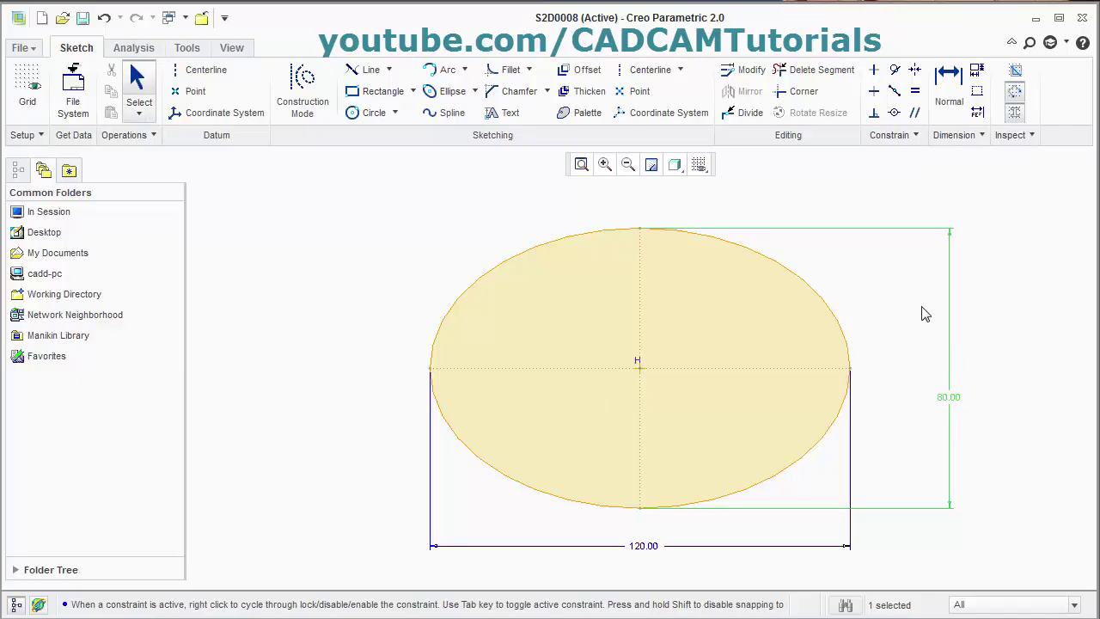
left_click(805, 306)
key("alt+Tab")
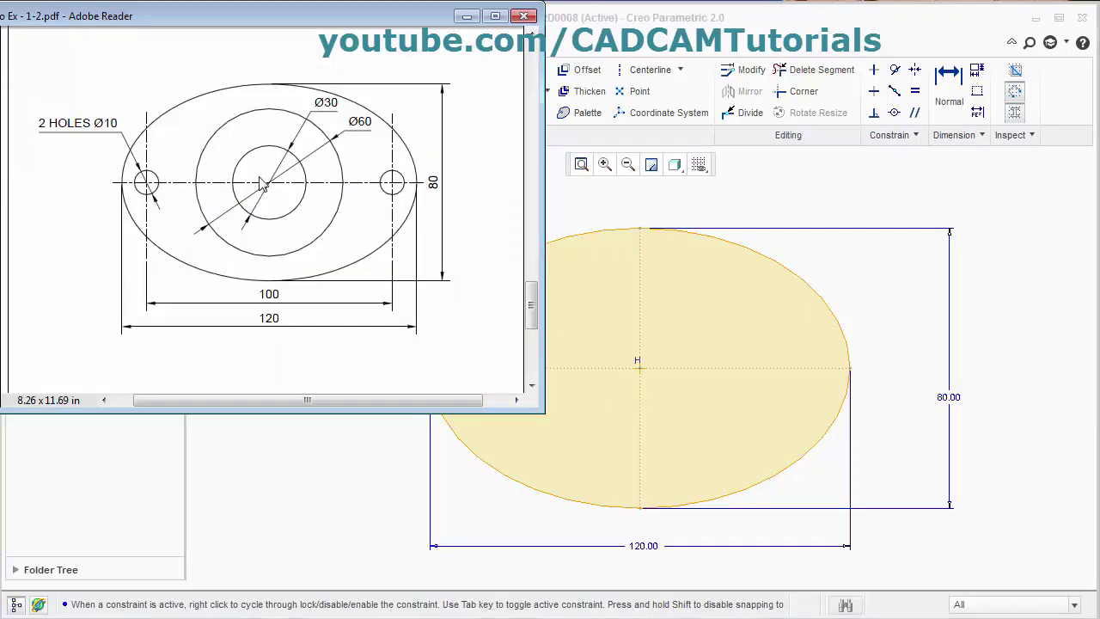
Draw two concentric circles at the ellipse centre
left_click(891, 266)
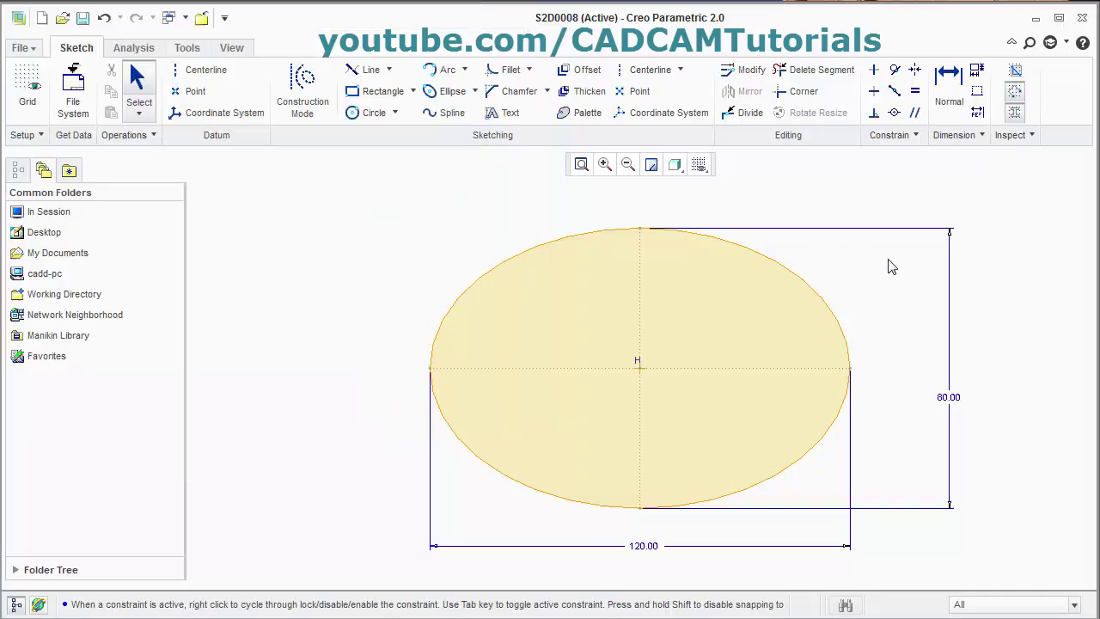
left_click(374, 112)
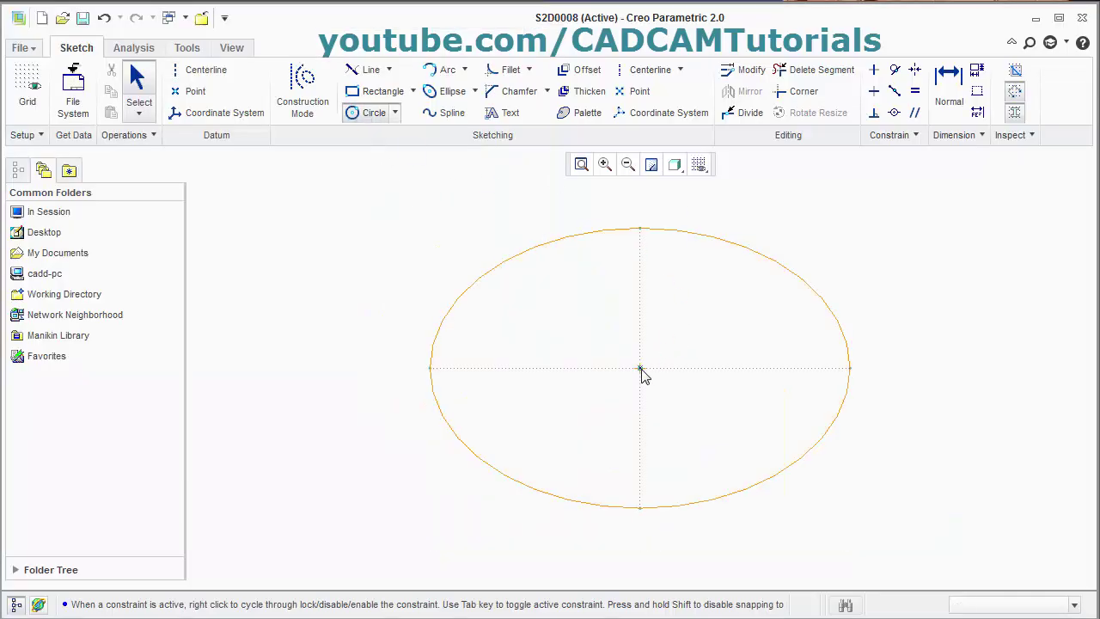
left_click(651, 364)
left_click(678, 327)
middle_click(642, 373)
left_click(701, 315)
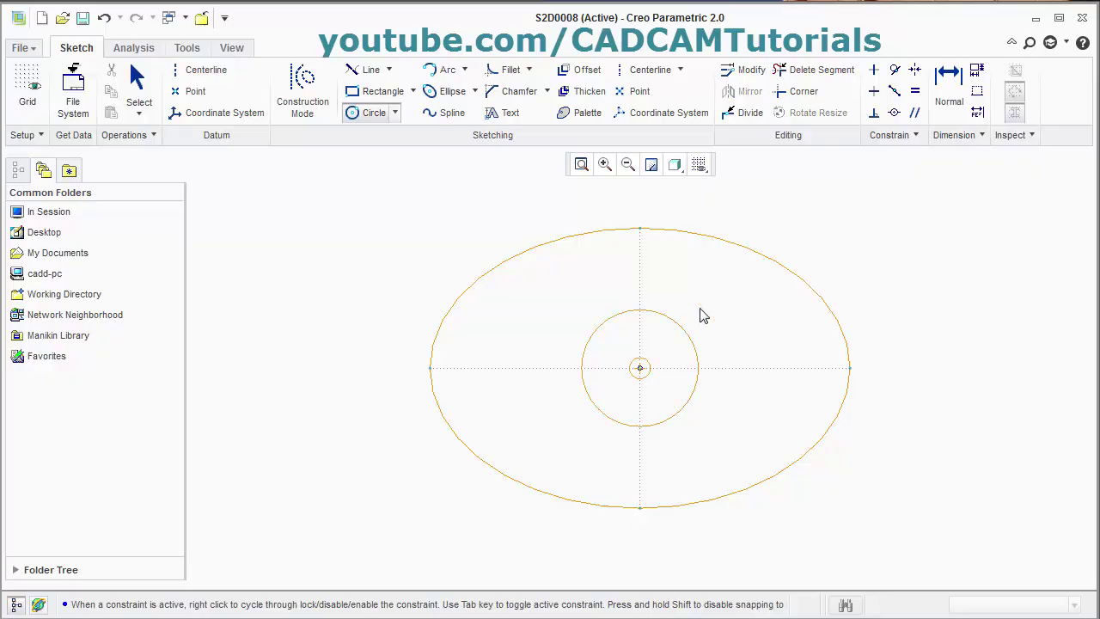
middle_click(792, 323)
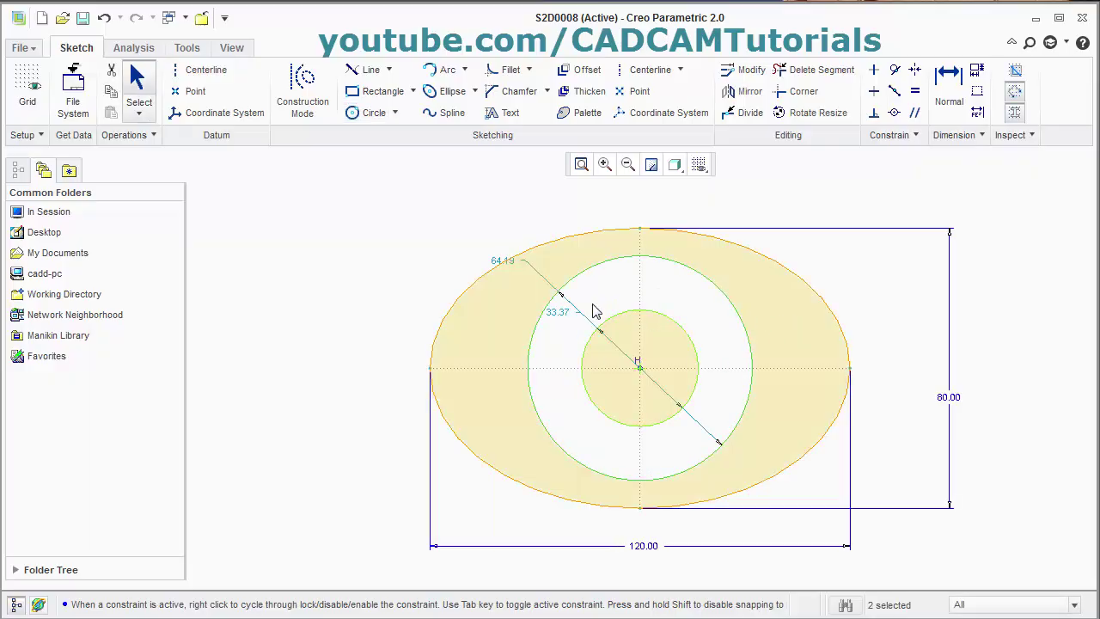
Set the outer circle to diameter 60 and the inner to 30, then check the reference
double_click(502, 260)
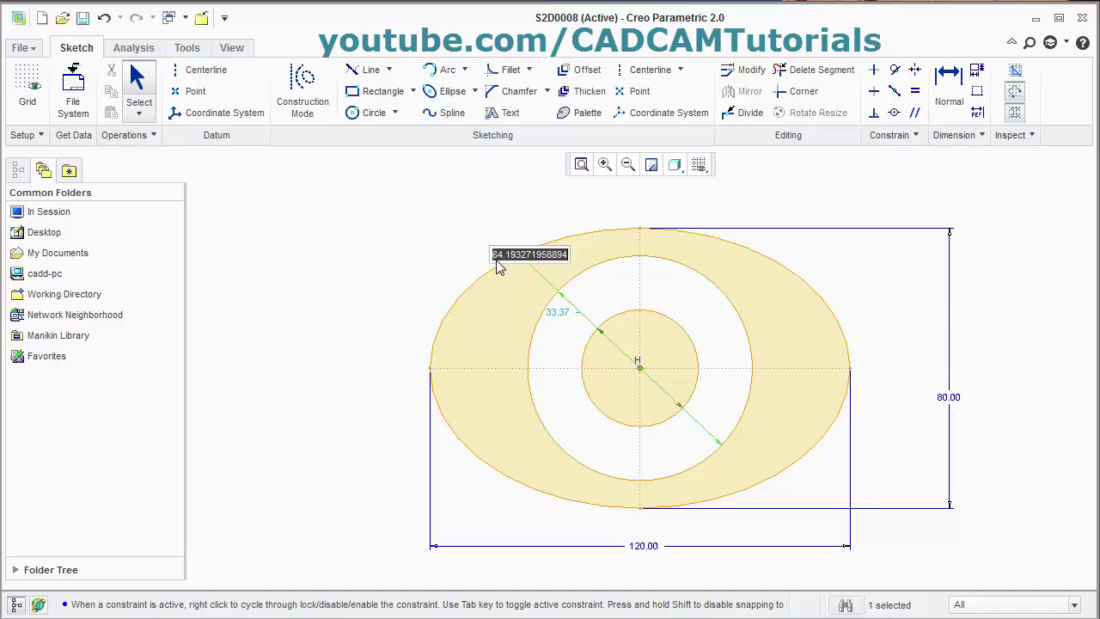
type("60")
key("Return")
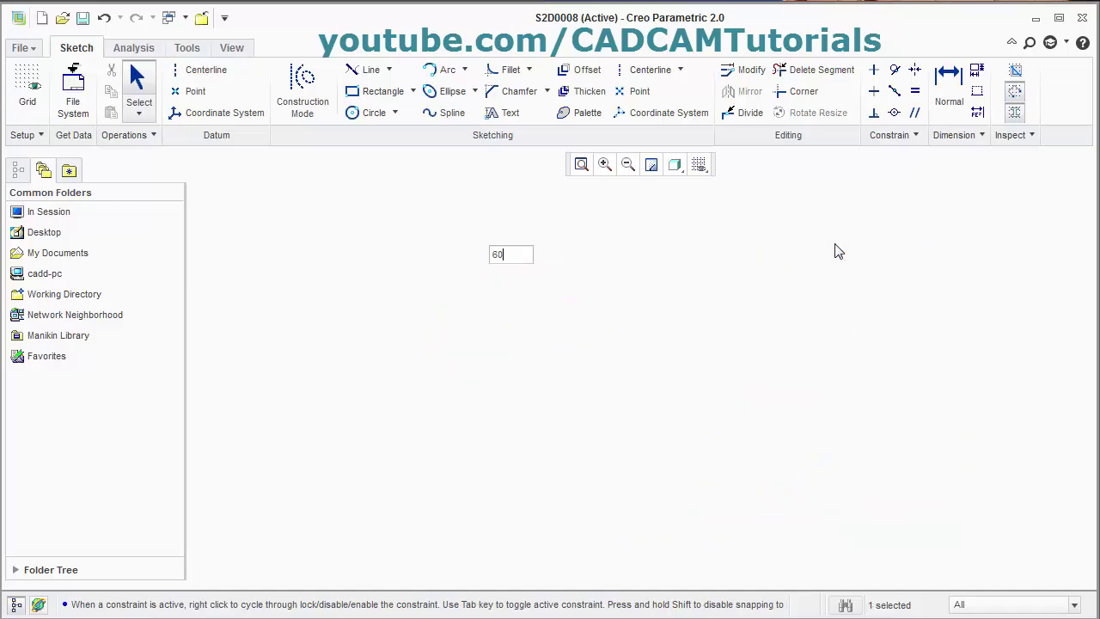
double_click(538, 310)
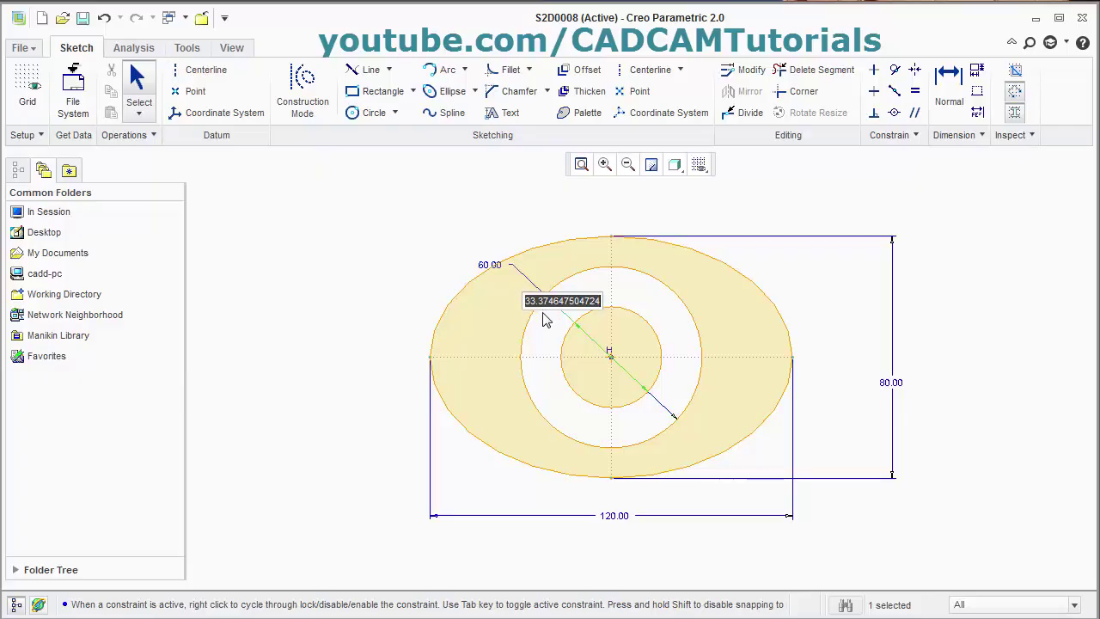
type("30")
key("Return")
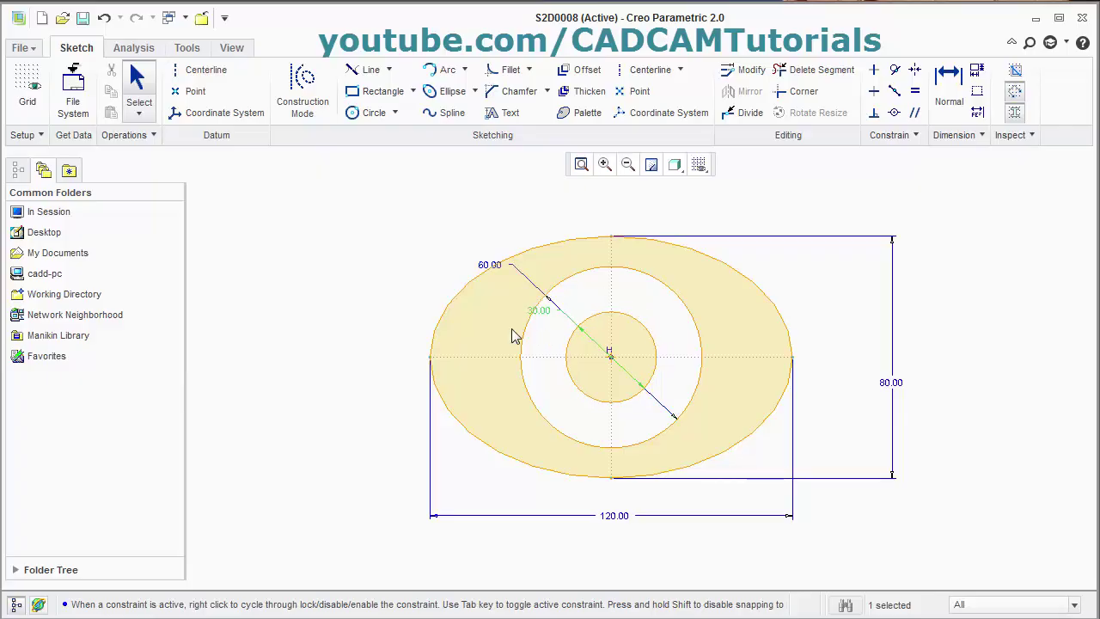
key("alt+Tab")
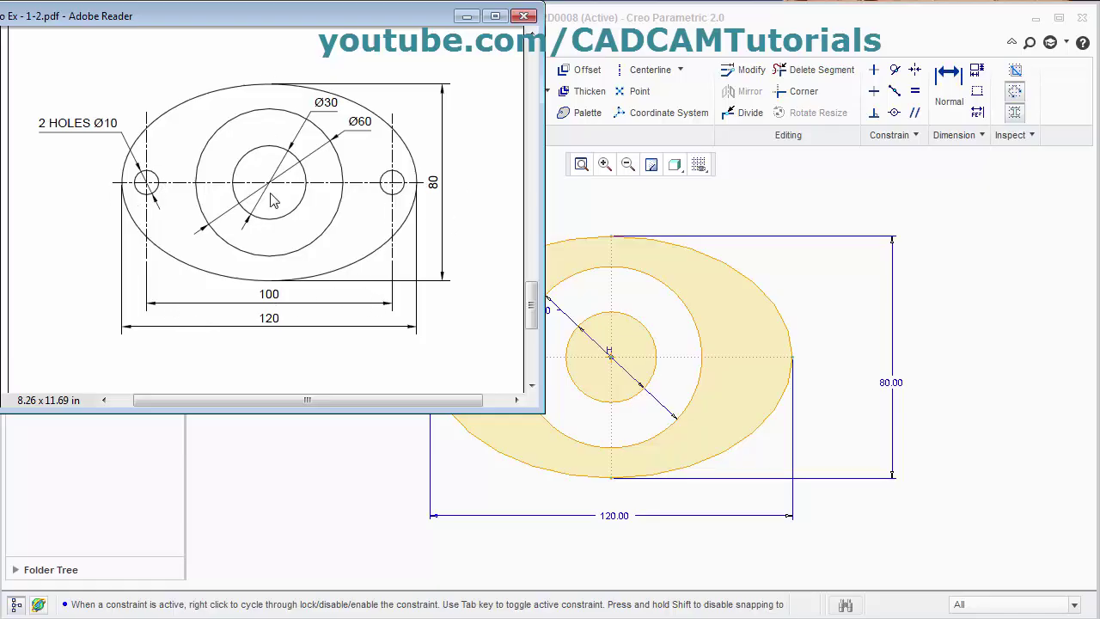
key("alt+Tab")
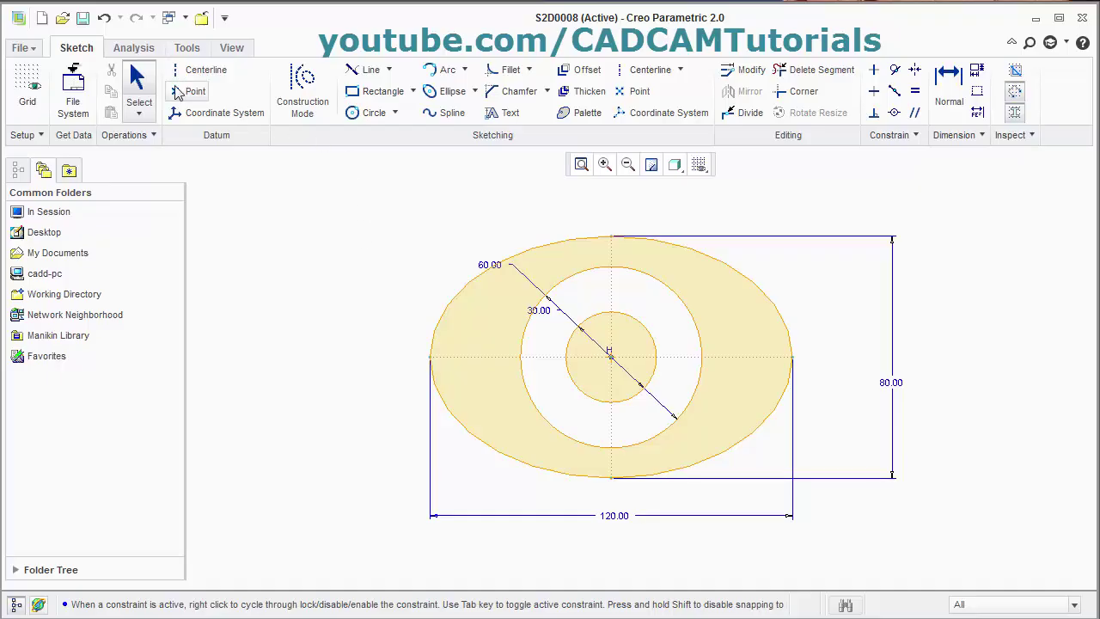
Place two vertical centerlines on either side of the ellipse centre
left_click(206, 76)
left_click(475, 250)
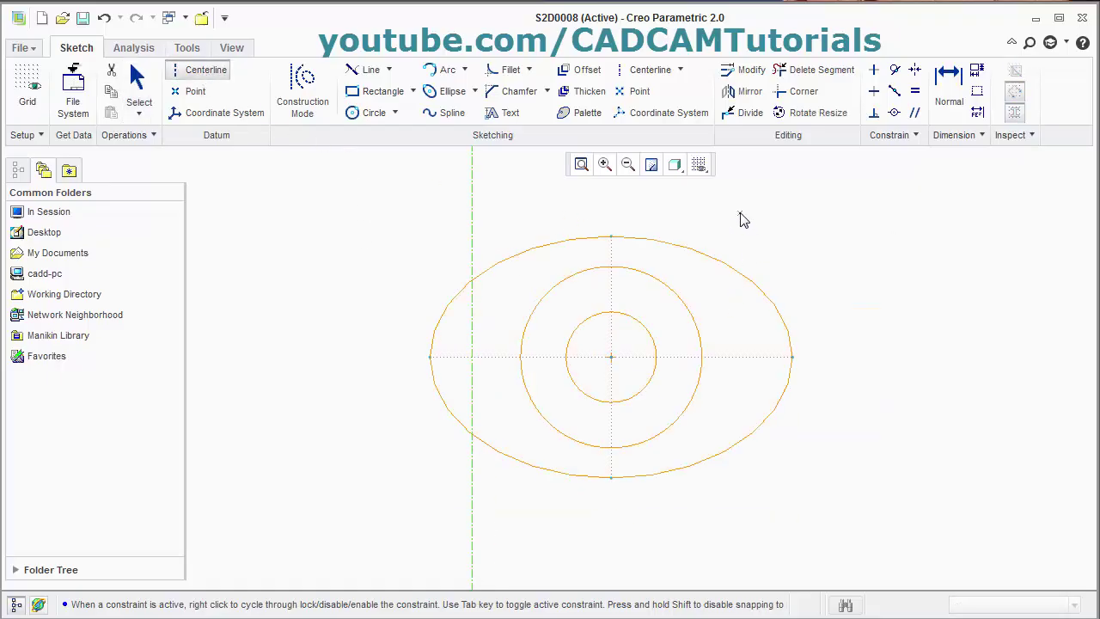
left_click(739, 220)
left_click(820, 438)
middle_click(871, 393)
middle_click(851, 350)
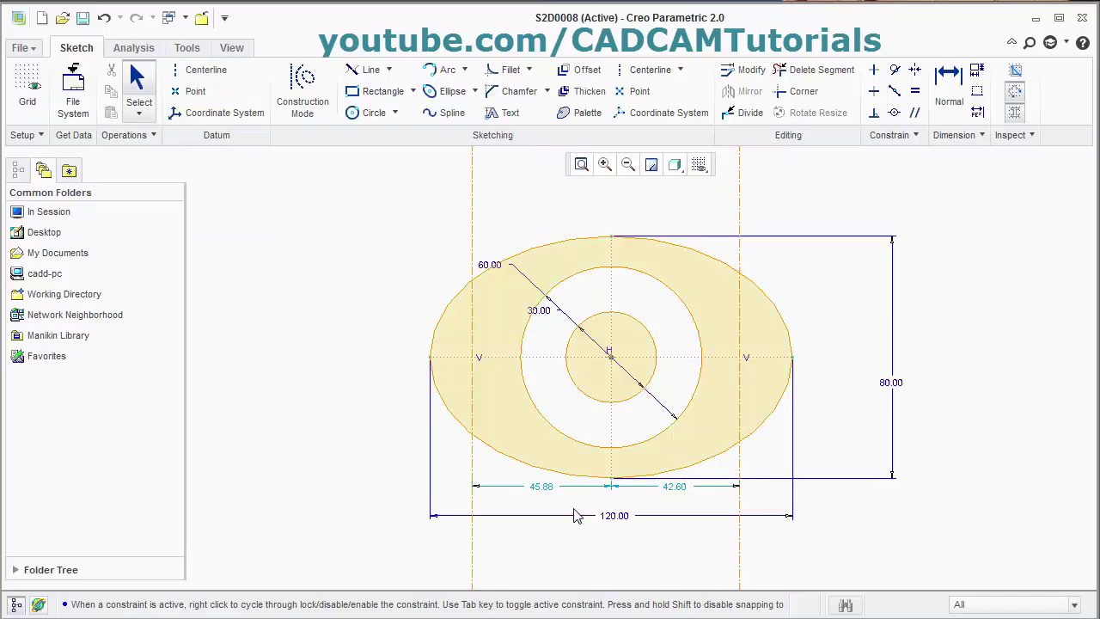
Set both centerlines' distances from the centre to 50
left_click(545, 491)
double_click(546, 494)
type("50")
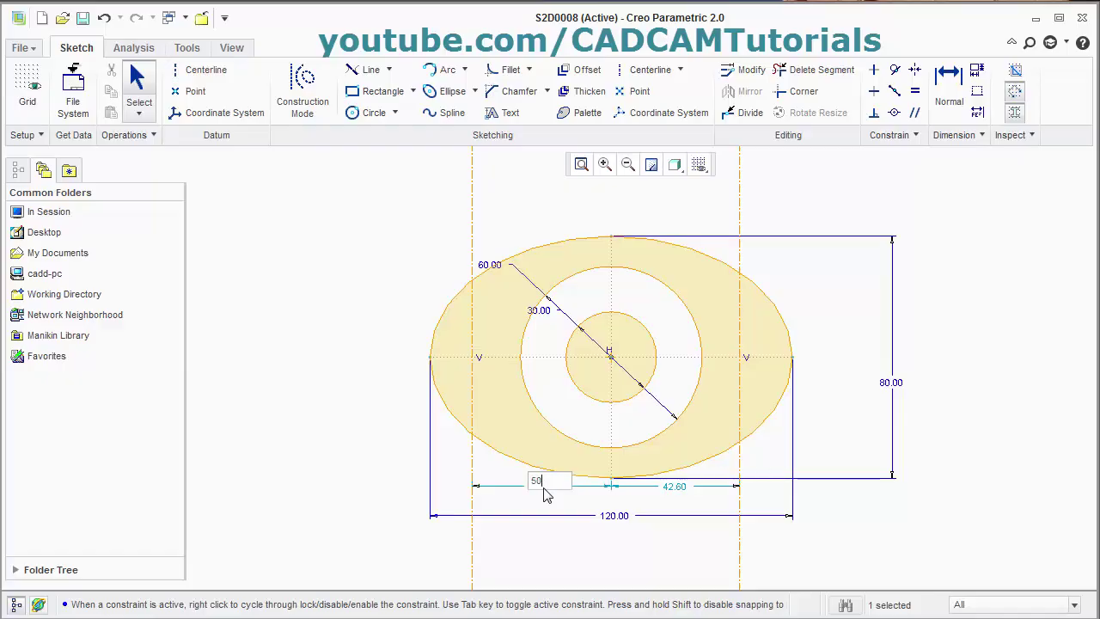
key("Return")
double_click(675, 488)
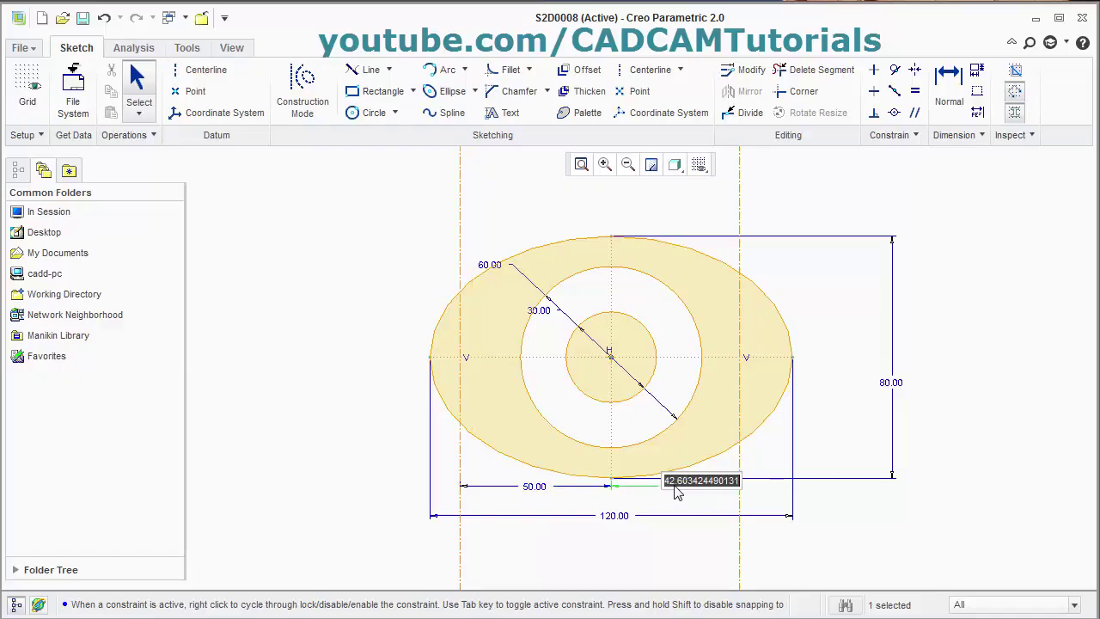
type("50")
key("Return")
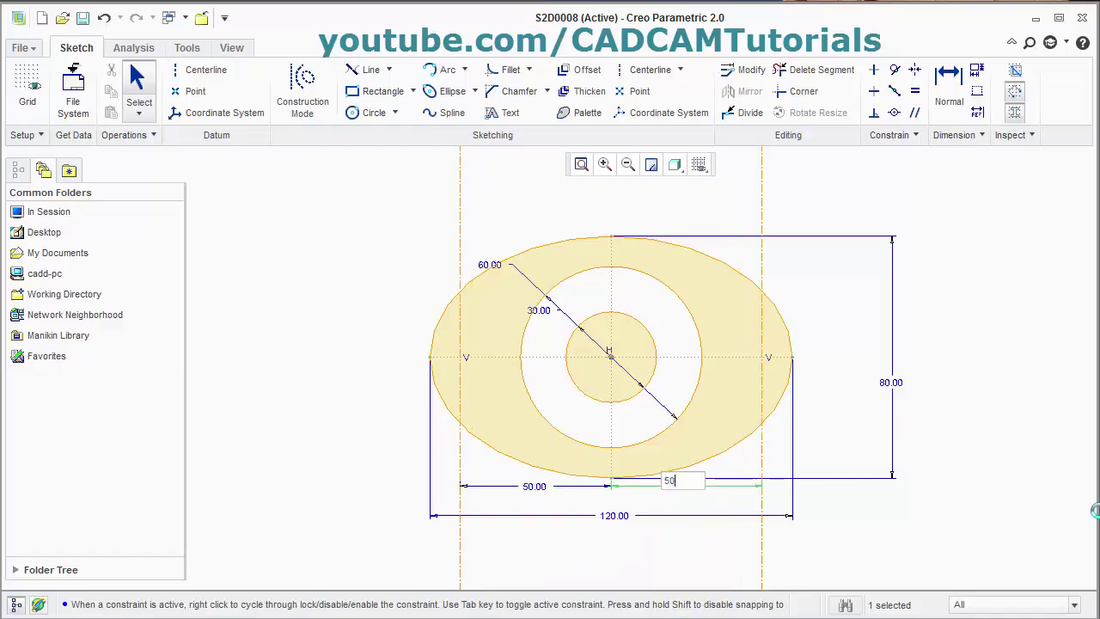
Draw two equal holes on the side centerlines with diameter 10
left_click(361, 116)
left_click(459, 356)
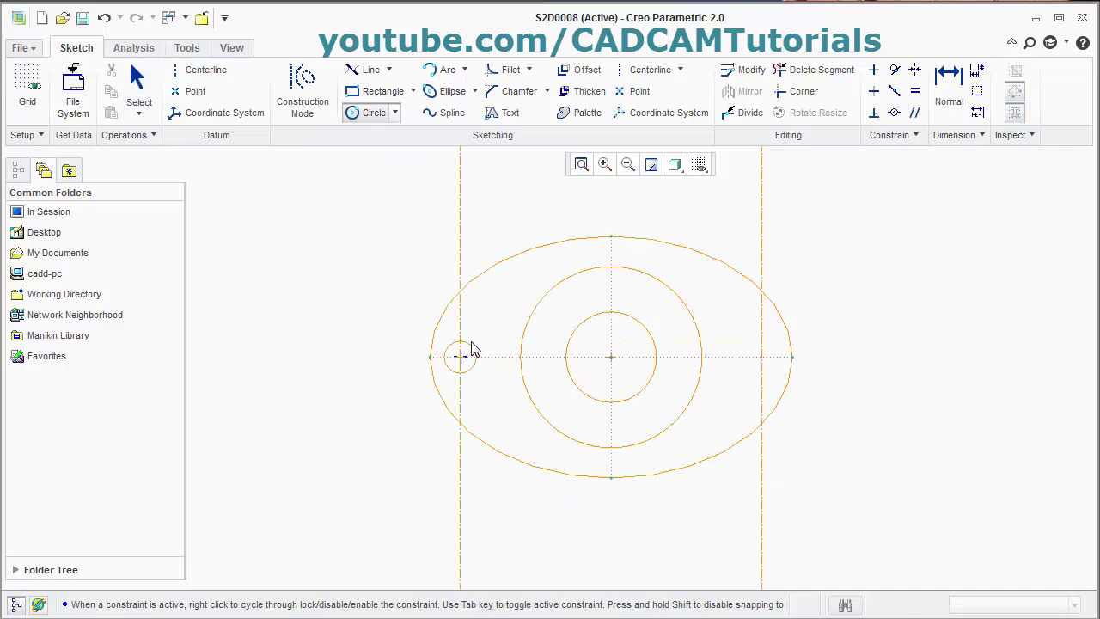
left_click(478, 348)
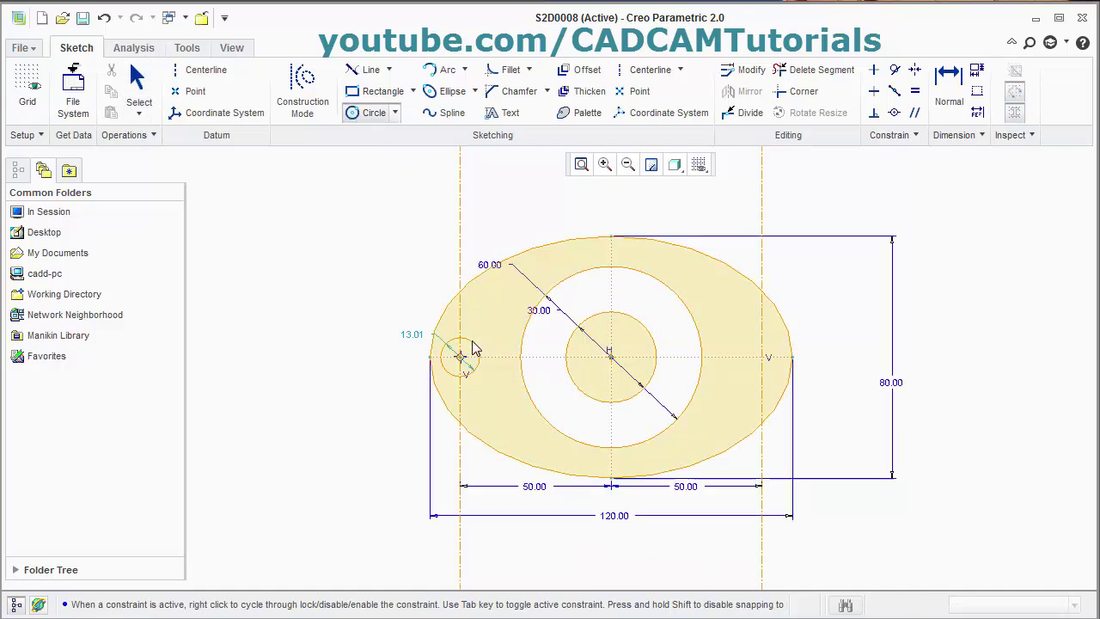
left_click(762, 357)
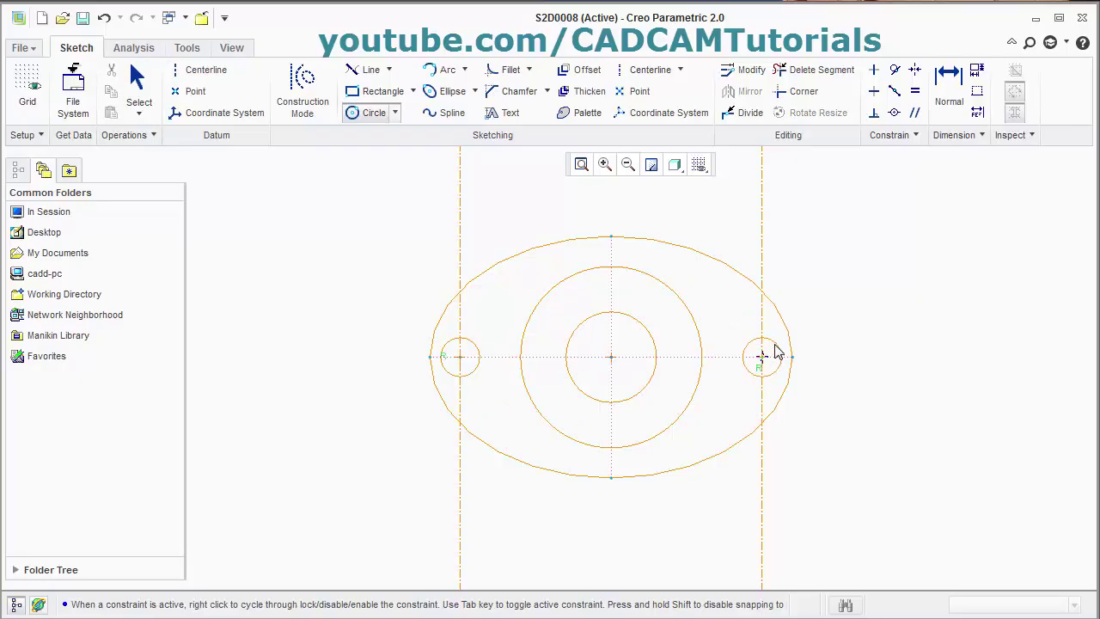
left_click(776, 352)
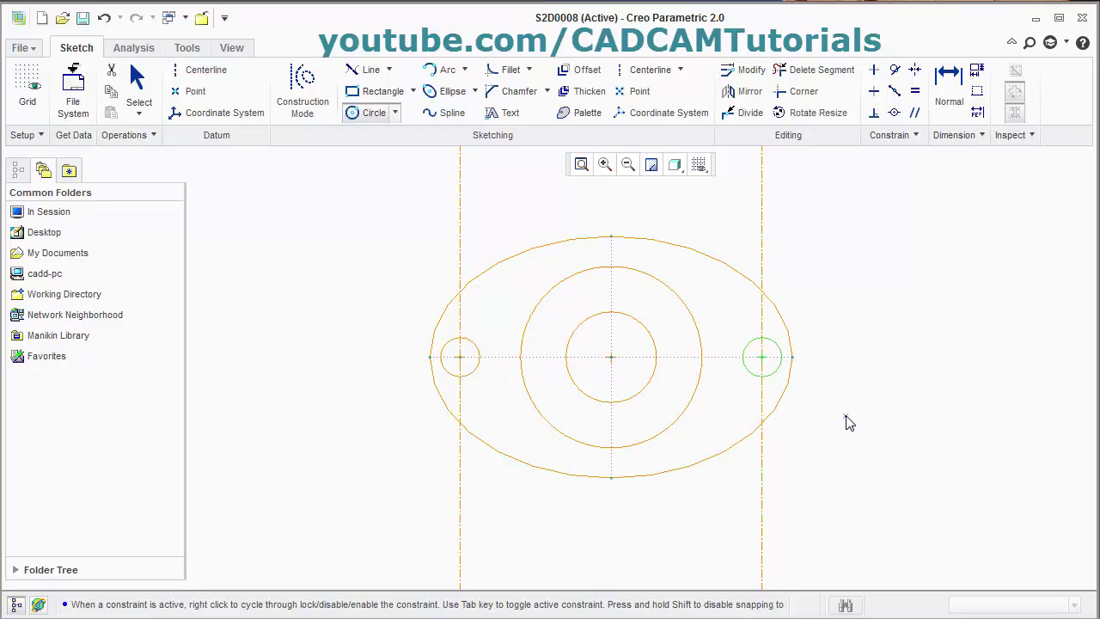
middle_click(849, 423)
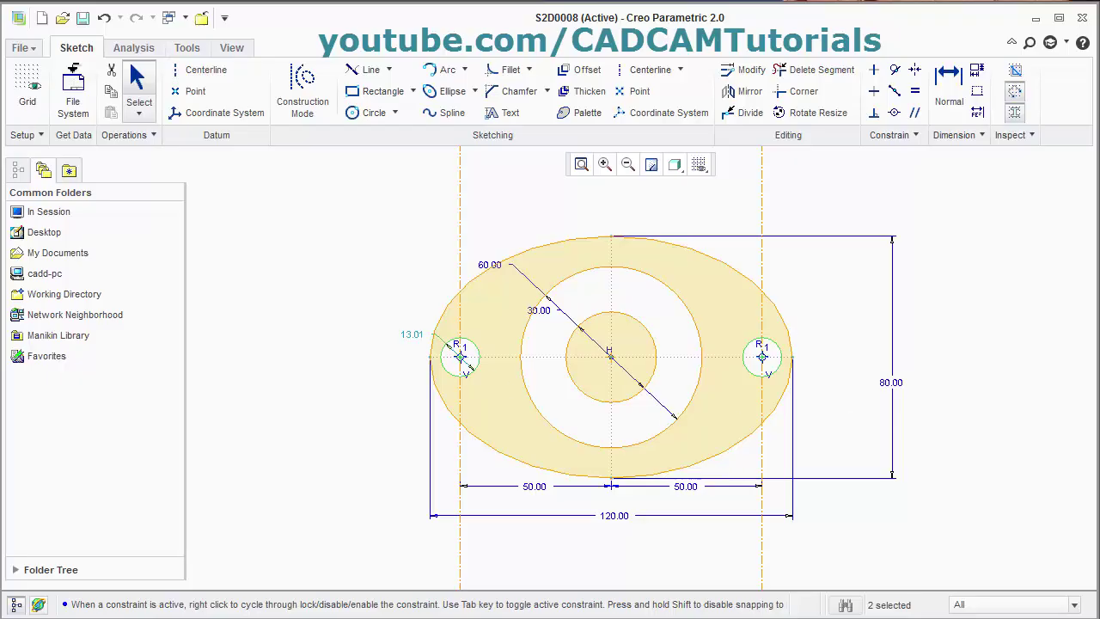
key("alt+Tab")
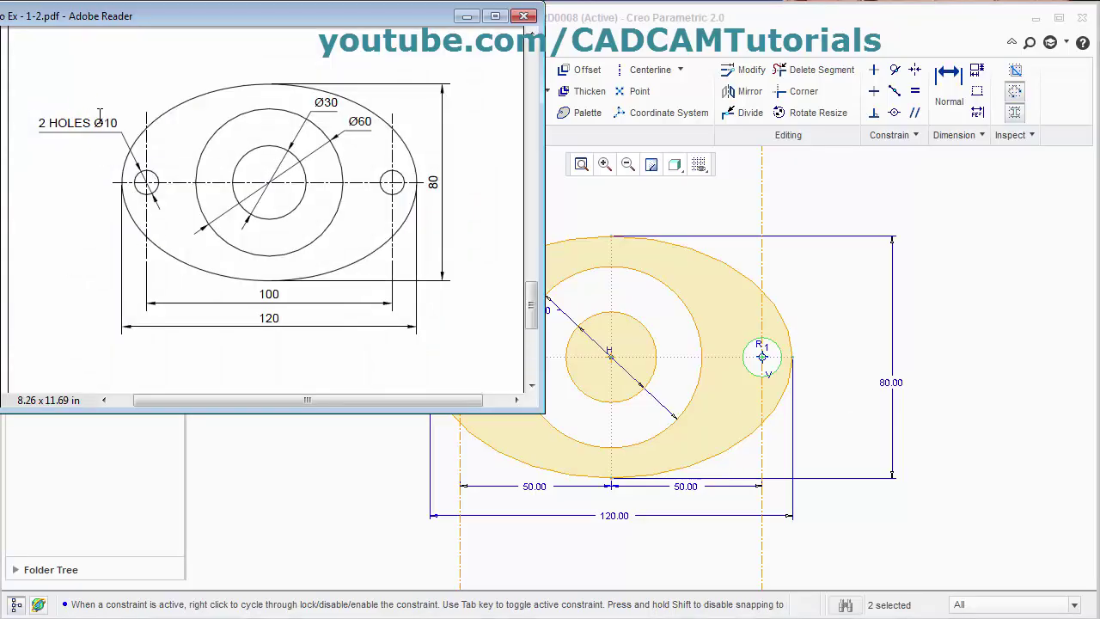
key("alt+Tab")
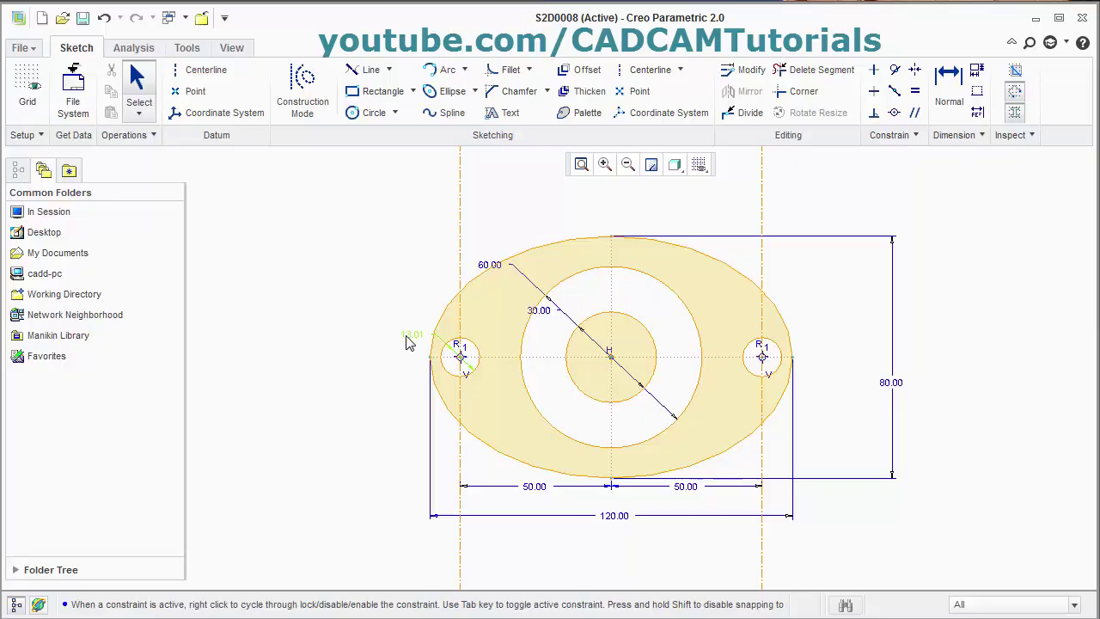
type("10")
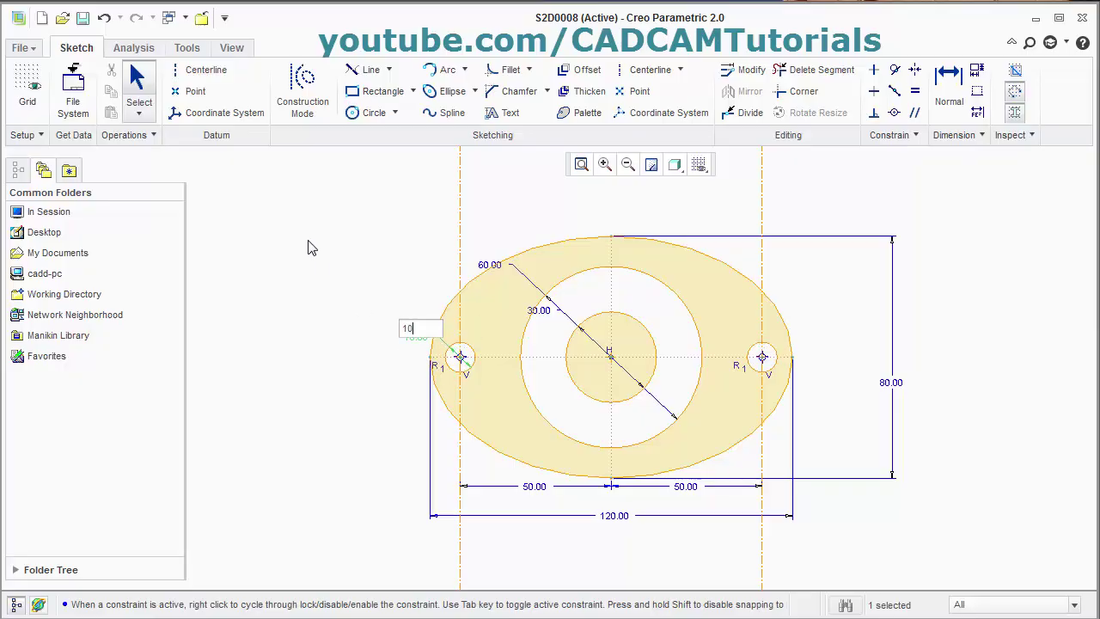
key("Return")
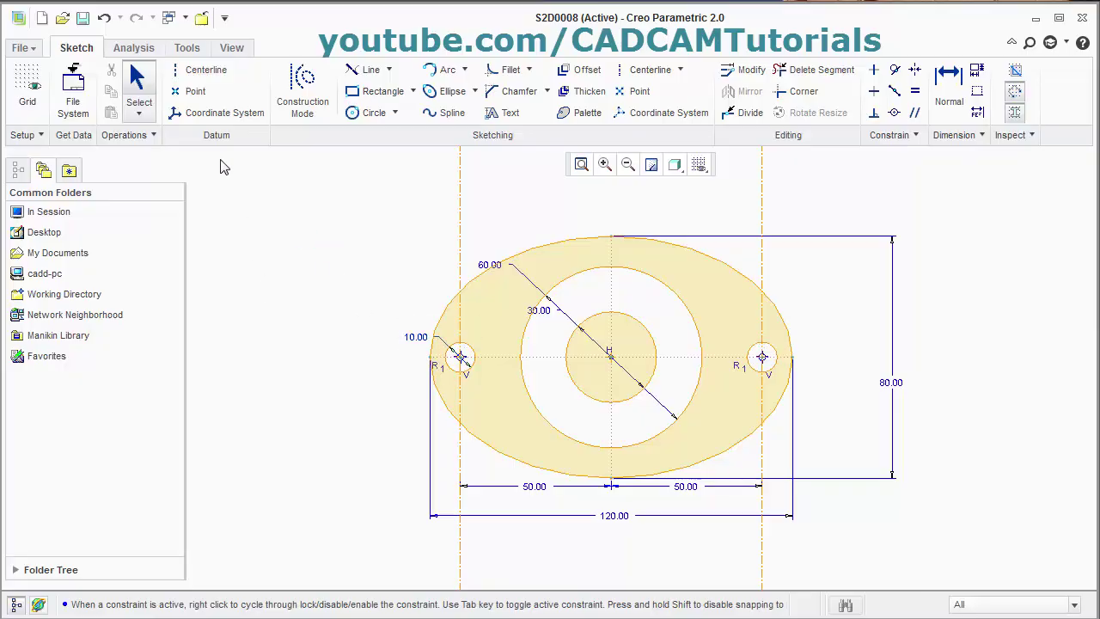
Save sketch S2D0008 and close it
left_click(82, 17)
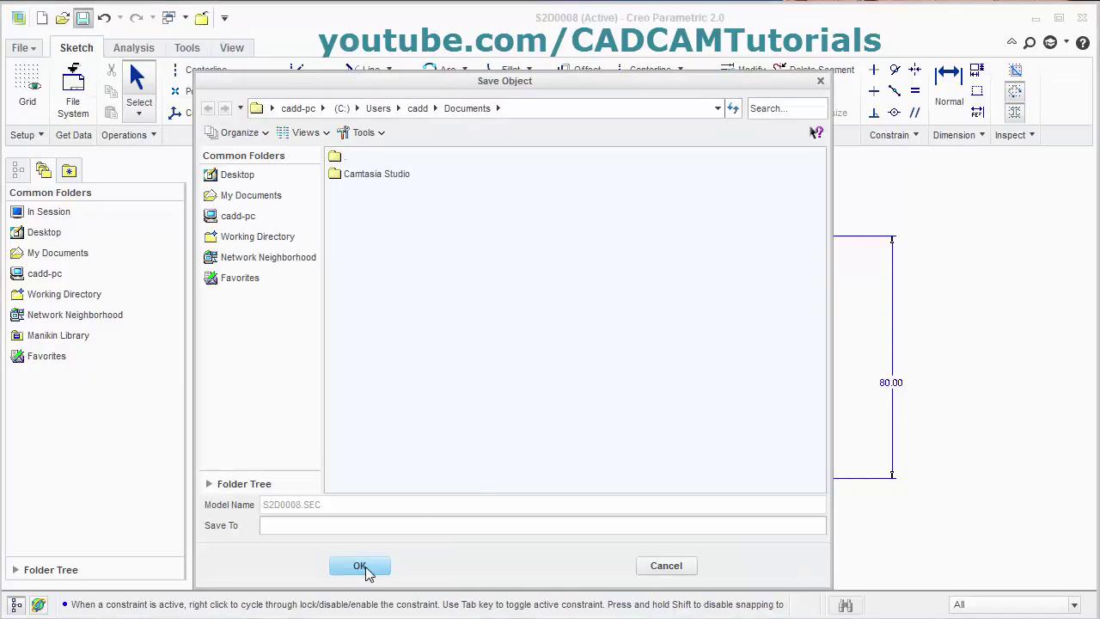
left_click(360, 565)
left_click(23, 48)
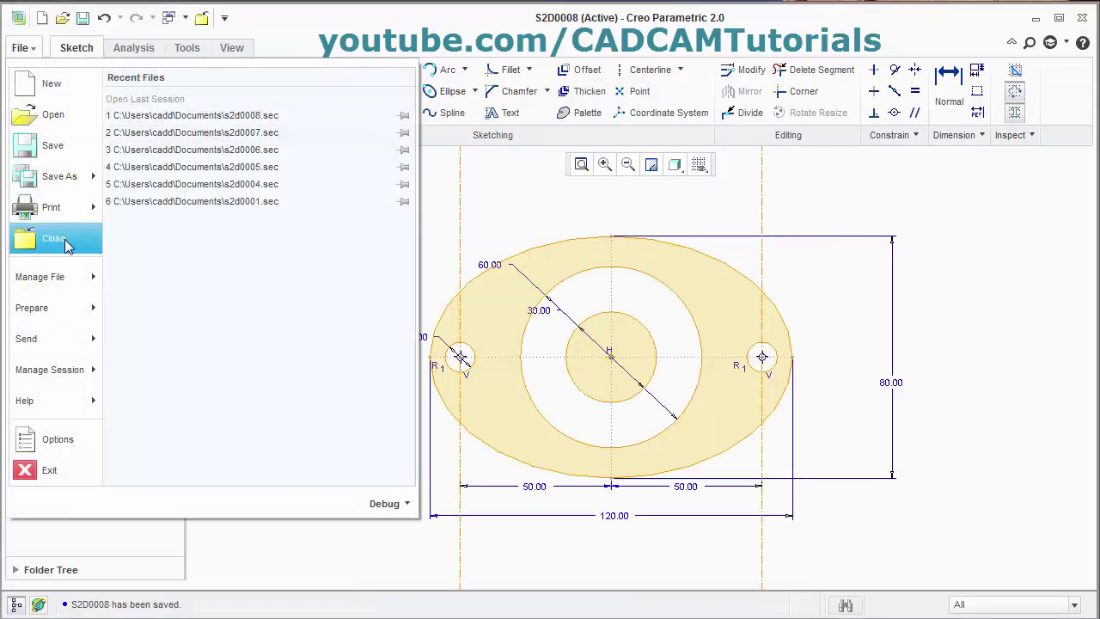
left_click(53, 239)
Create a new Sketch file, S2D0009, with the default name
left_click(28, 100)
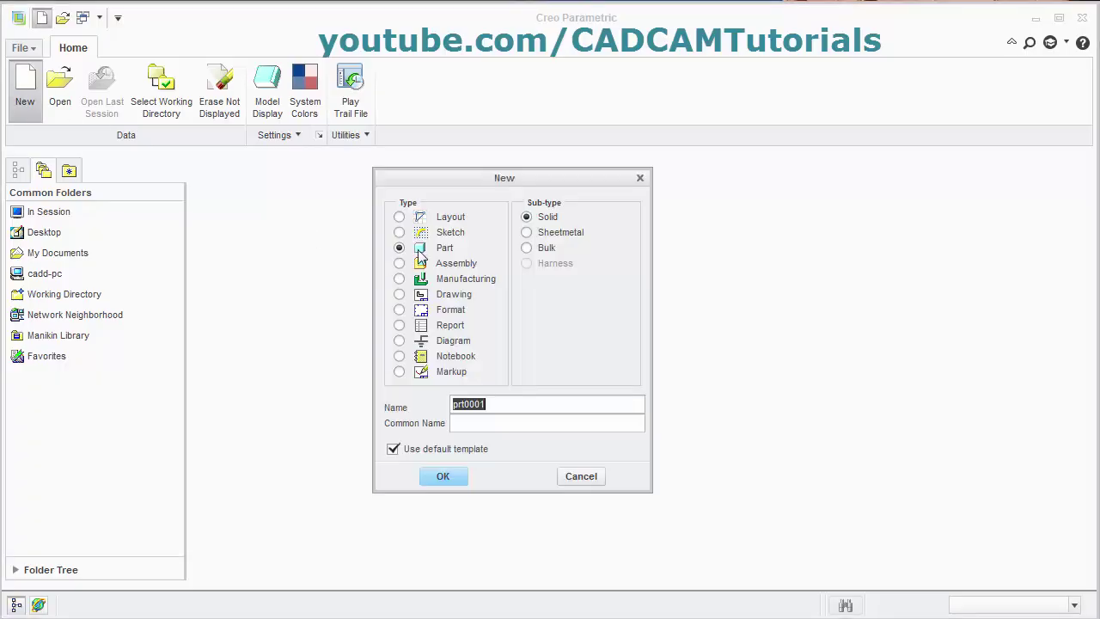
left_click(399, 231)
left_click(445, 475)
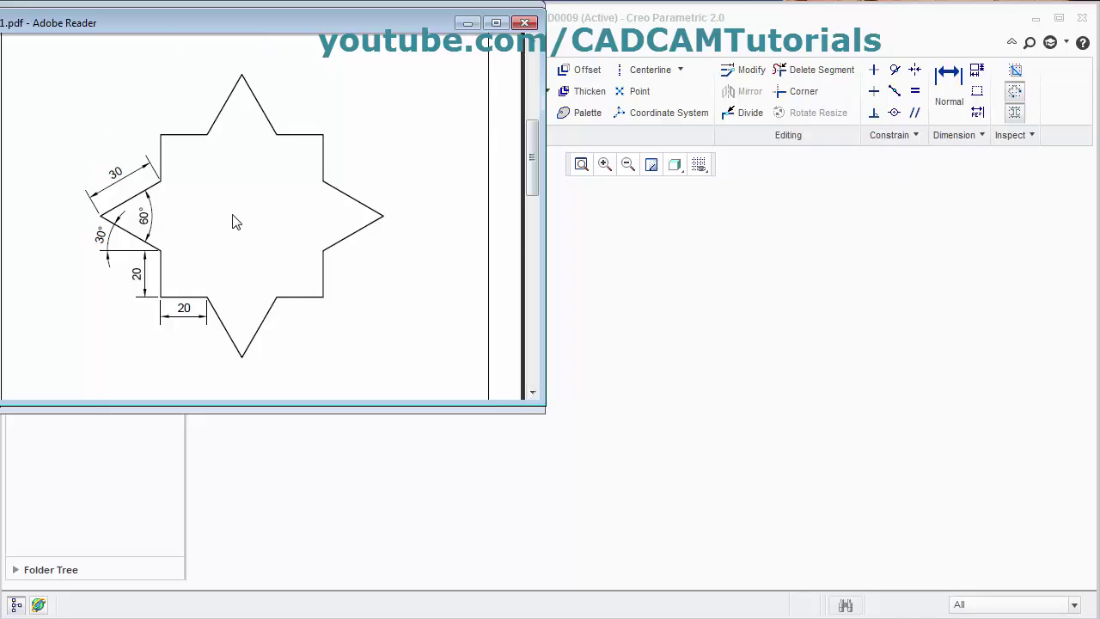
Draw a four-segment connected line chain forming part of the star outline
left_click(674, 336)
left_click(368, 71)
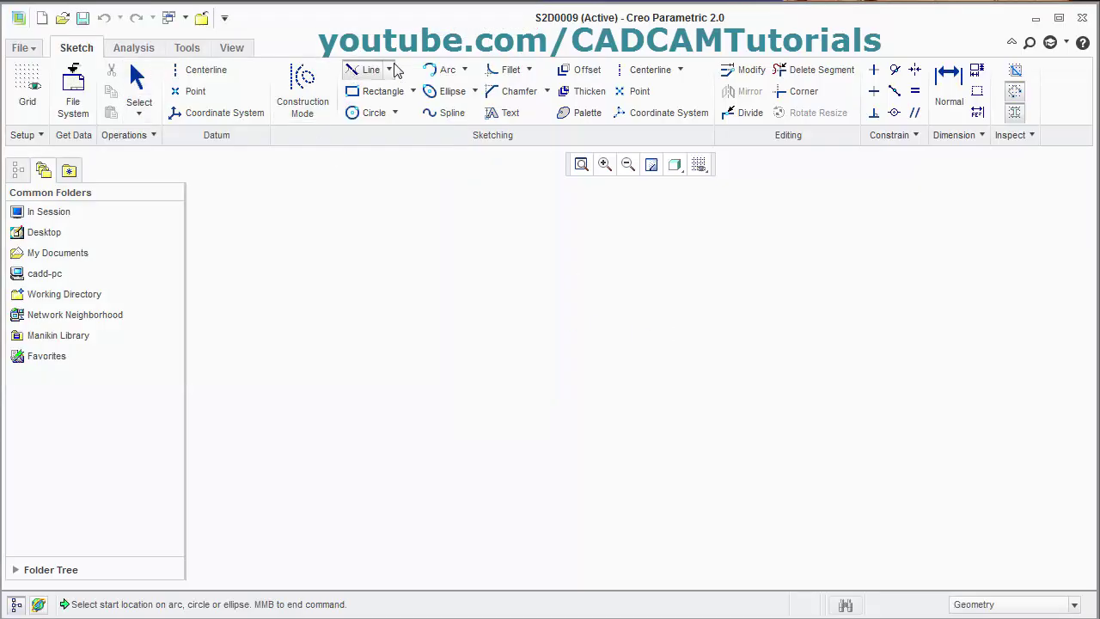
left_click(390, 71)
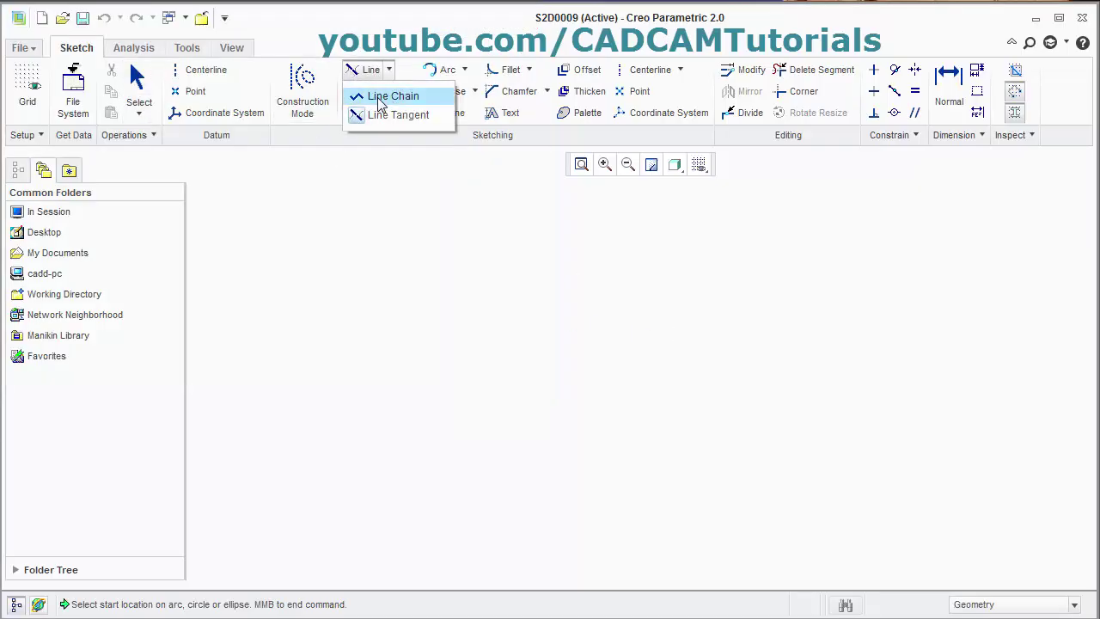
left_click(407, 104)
left_click(342, 458)
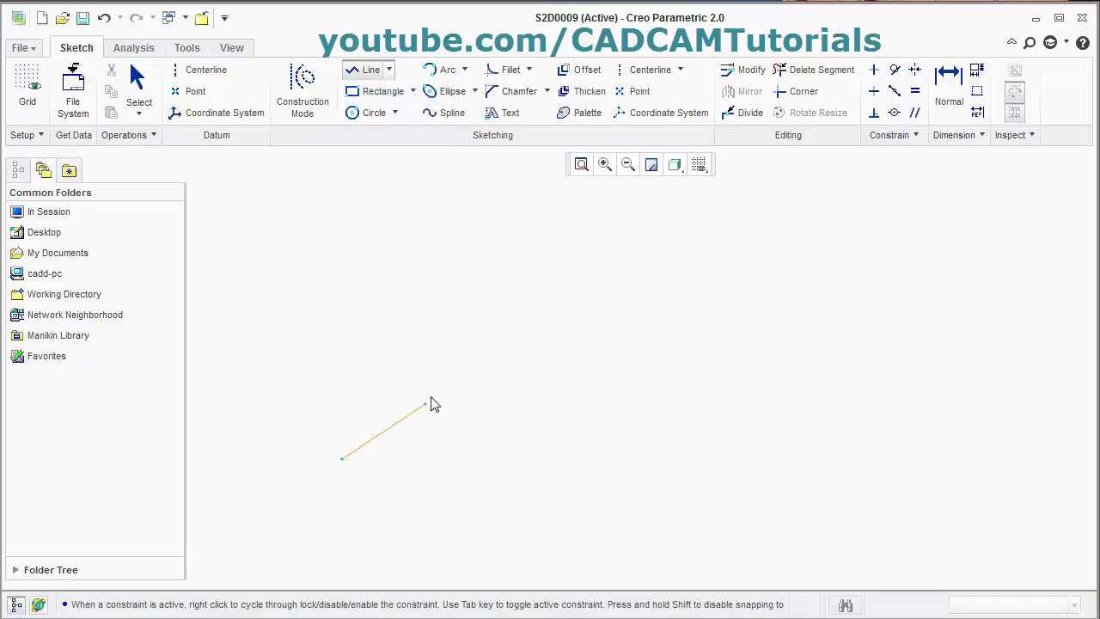
left_click(497, 371)
left_click(498, 254)
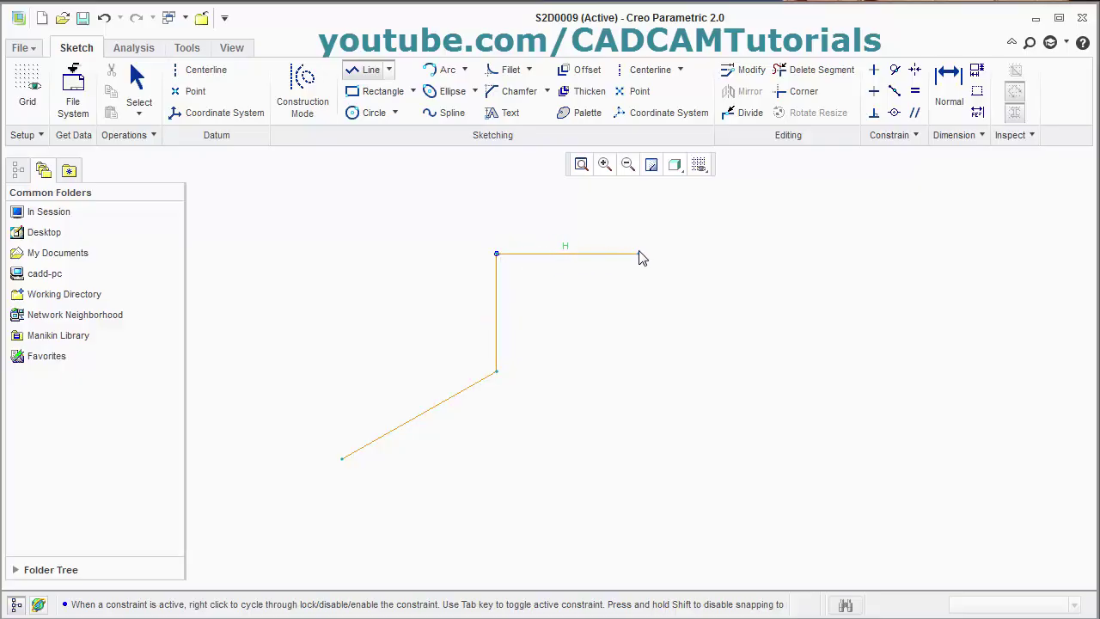
middle_click_drag(653, 278, 622, 327)
left_click(617, 319)
scroll(636, 314, "down", 2)
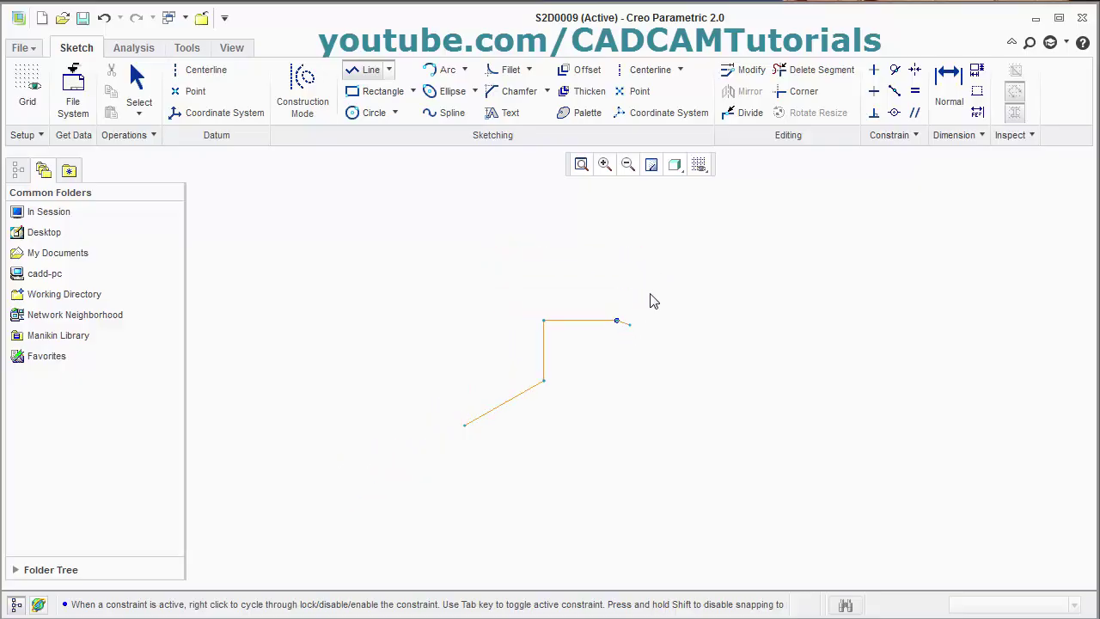
left_click(682, 231)
middle_click(705, 350)
middle_click(676, 345)
scroll(541, 418, "up", 3)
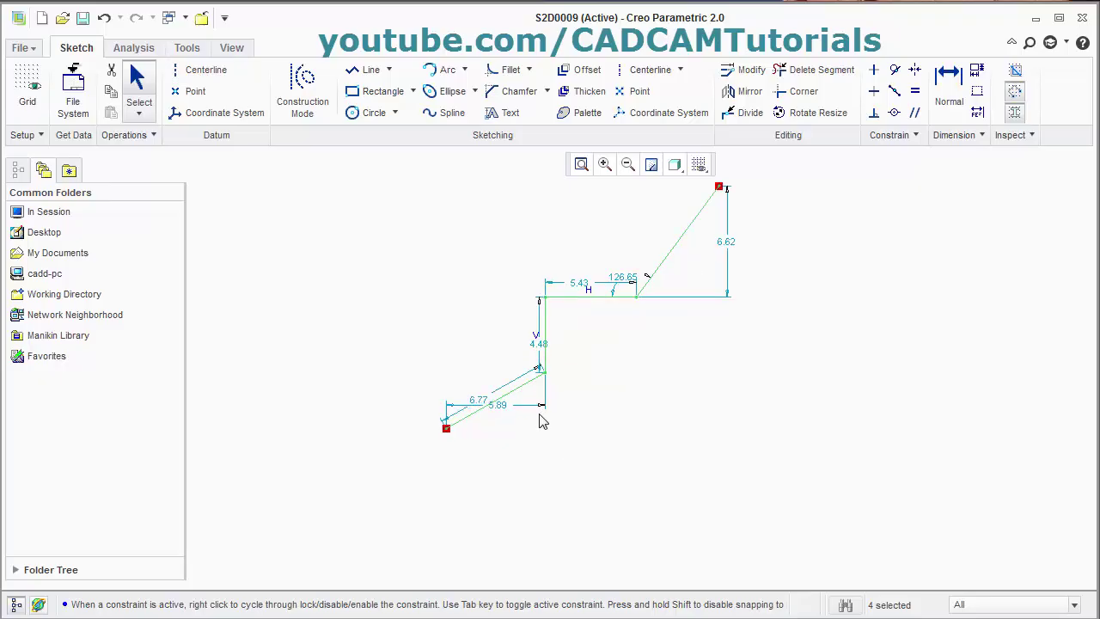
Set the lower sloped edge to 30 and the vertical edge to 20
double_click(463, 397)
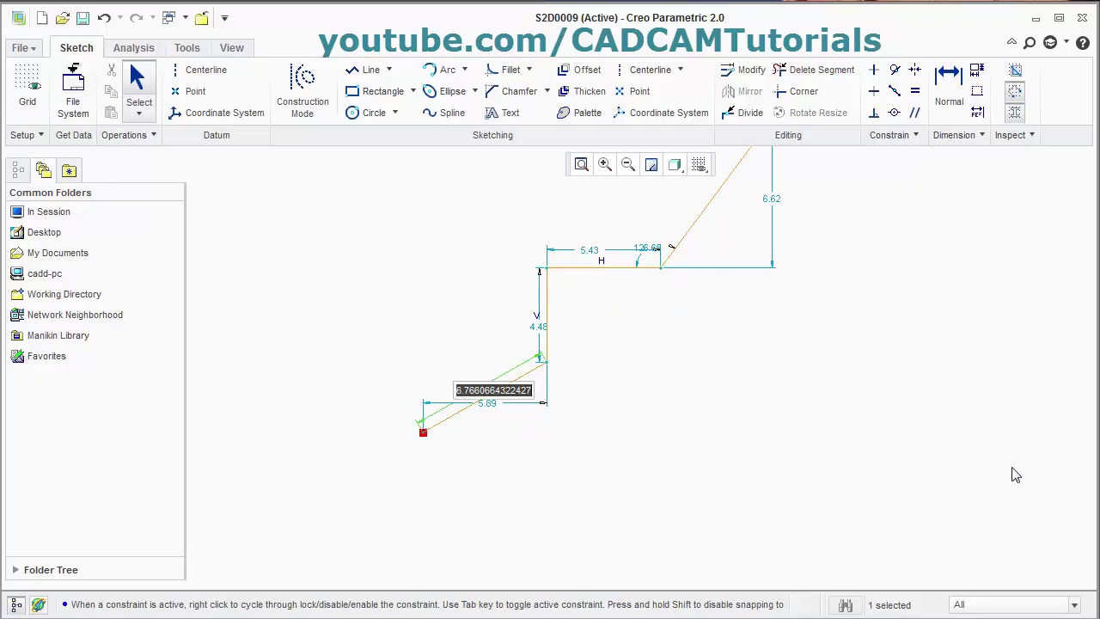
type("30")
key("Return")
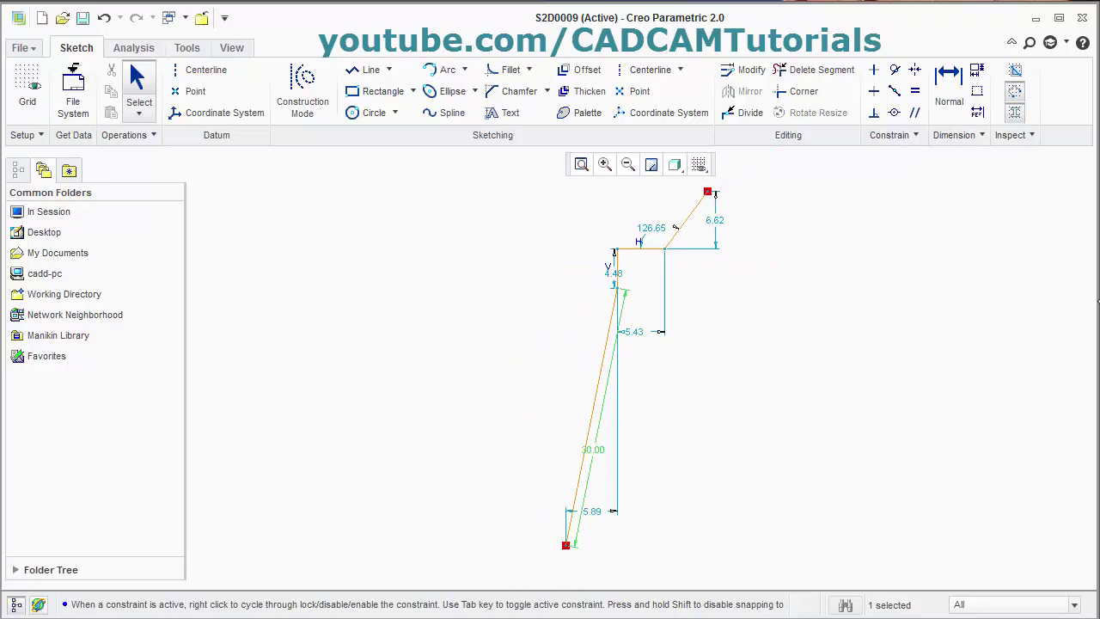
double_click(613, 274)
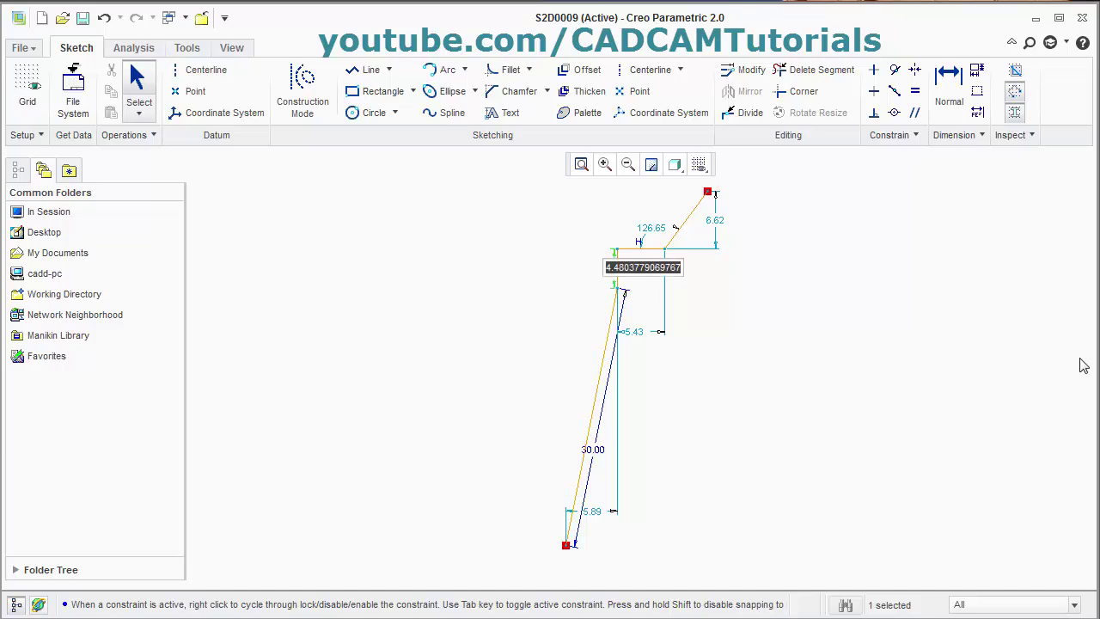
type("20")
key("Return")
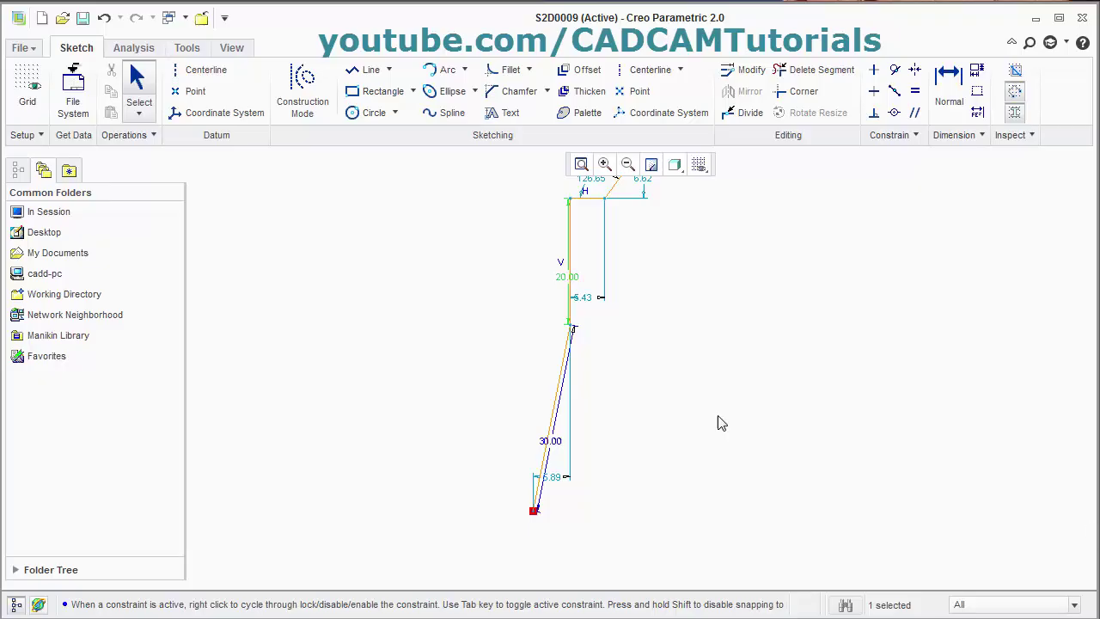
Add a horizontal centerline starting at the outline's lower endpoint
left_click(206, 75)
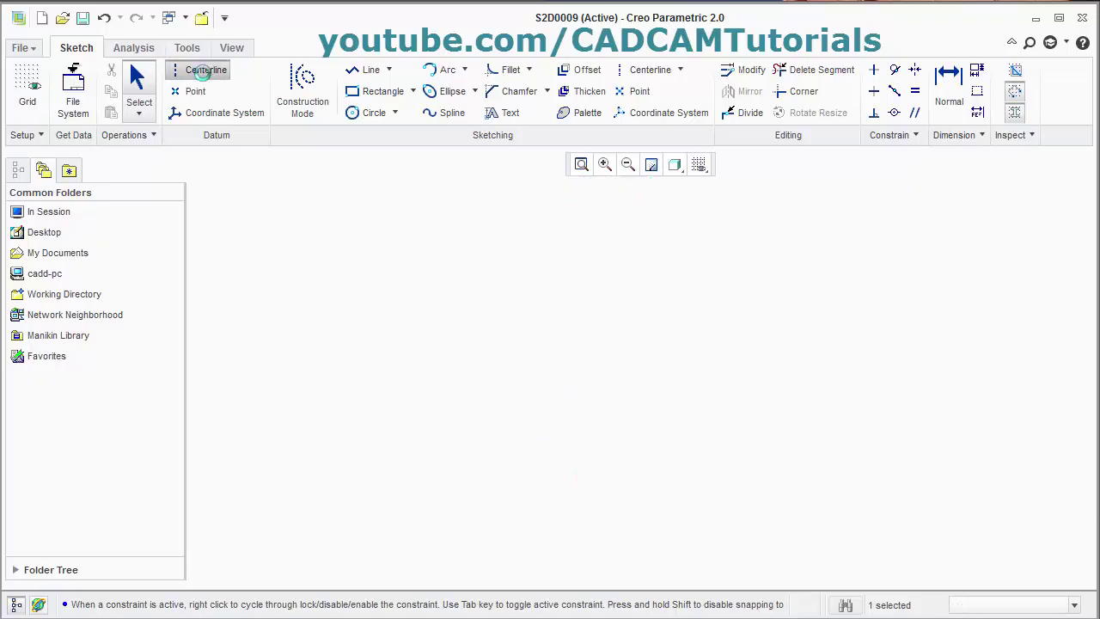
left_click(533, 512)
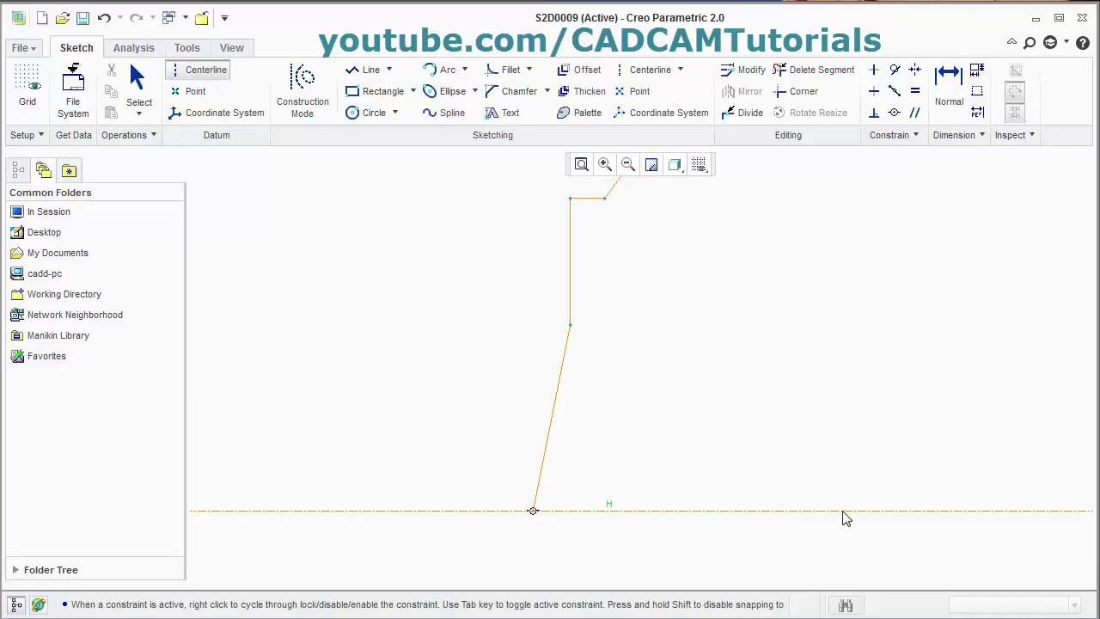
left_click(844, 512)
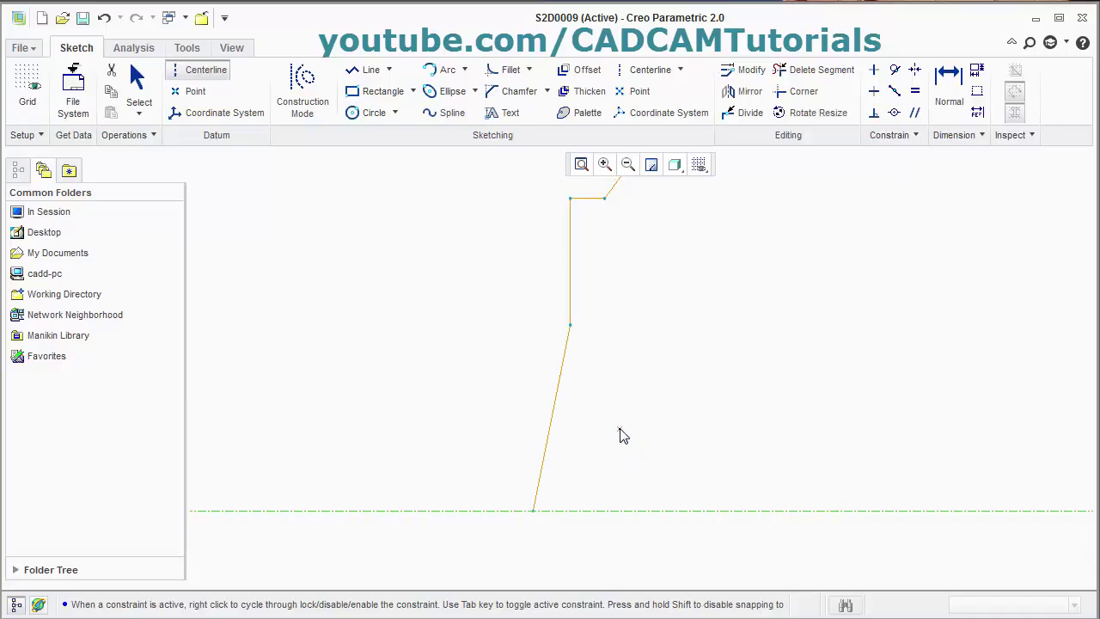
middle_click(623, 437)
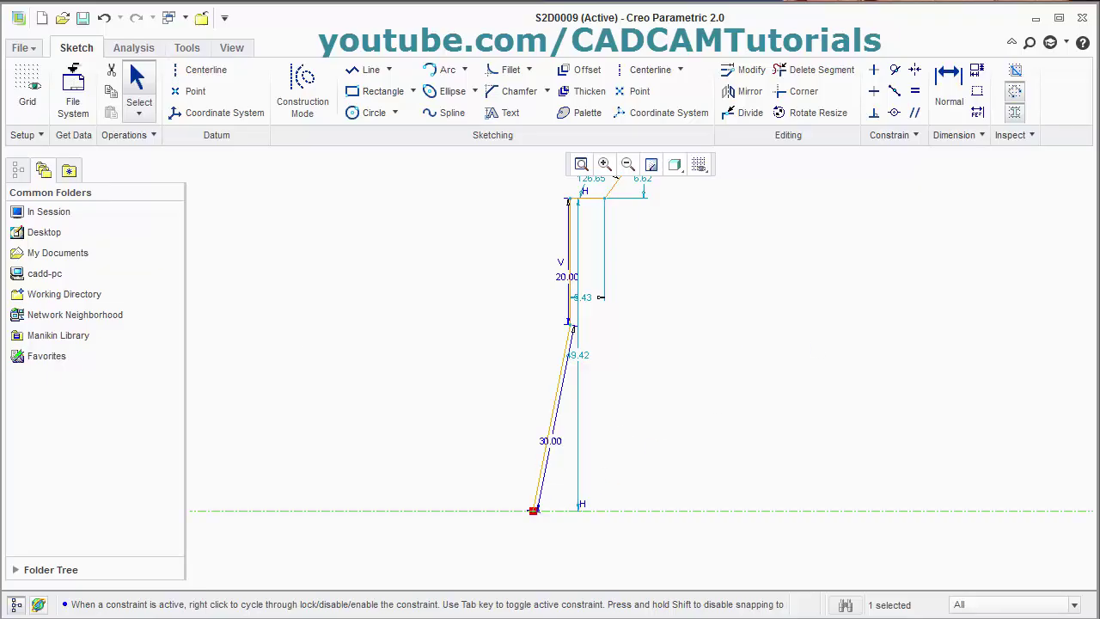
key("alt+Tab")
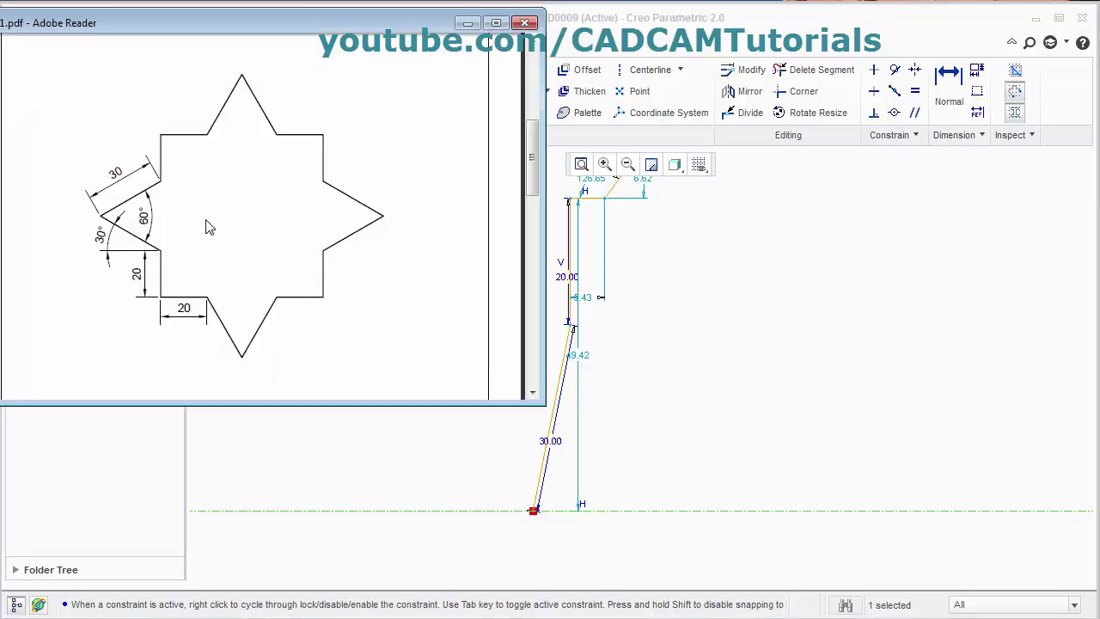
left_click(829, 346)
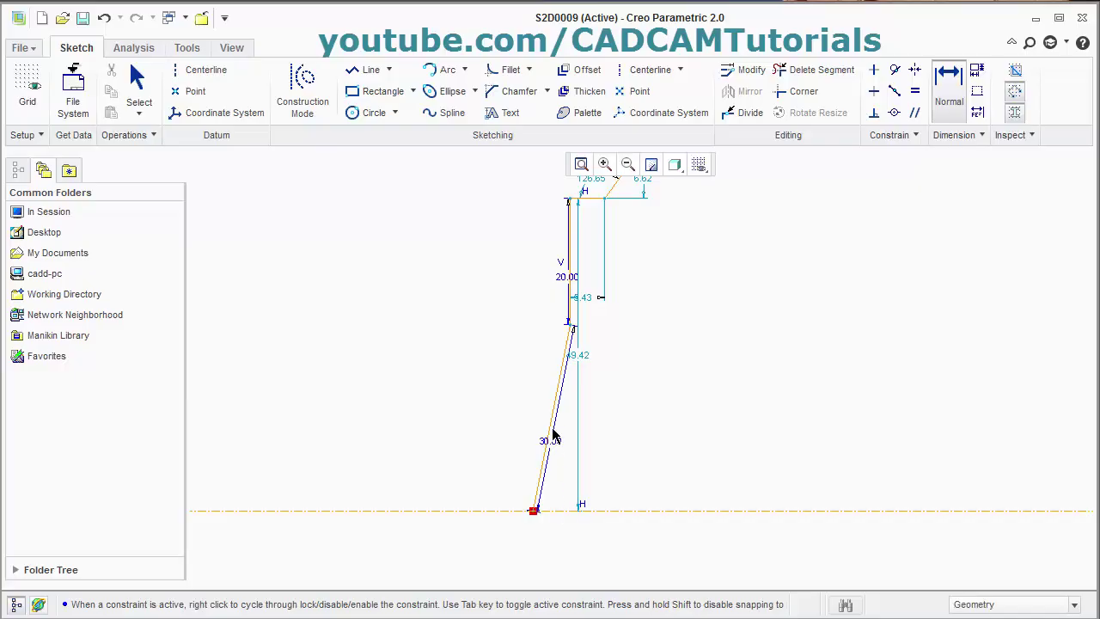
Dimension the lower slanted line at 30° and change the 5.43 step to 20
middle_click(599, 455)
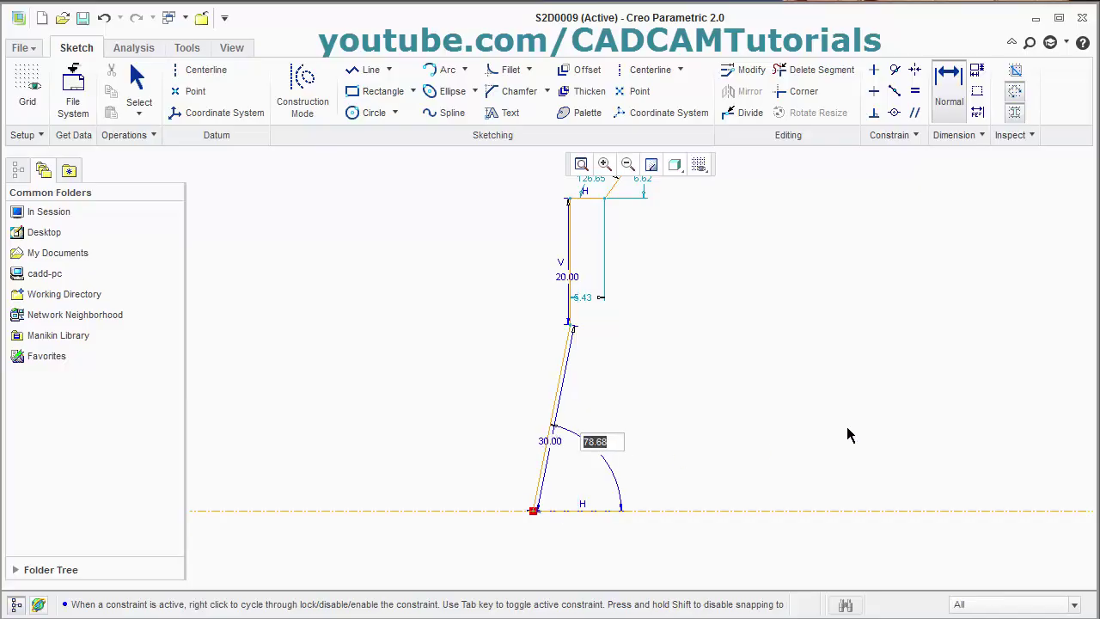
type("30")
key("Return")
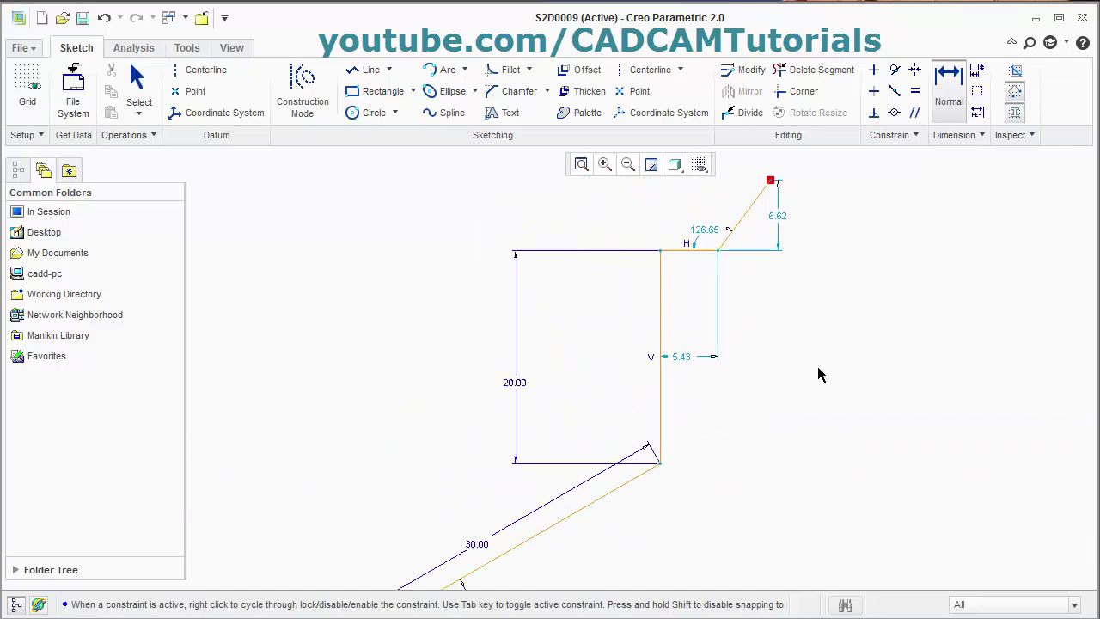
double_click(687, 361)
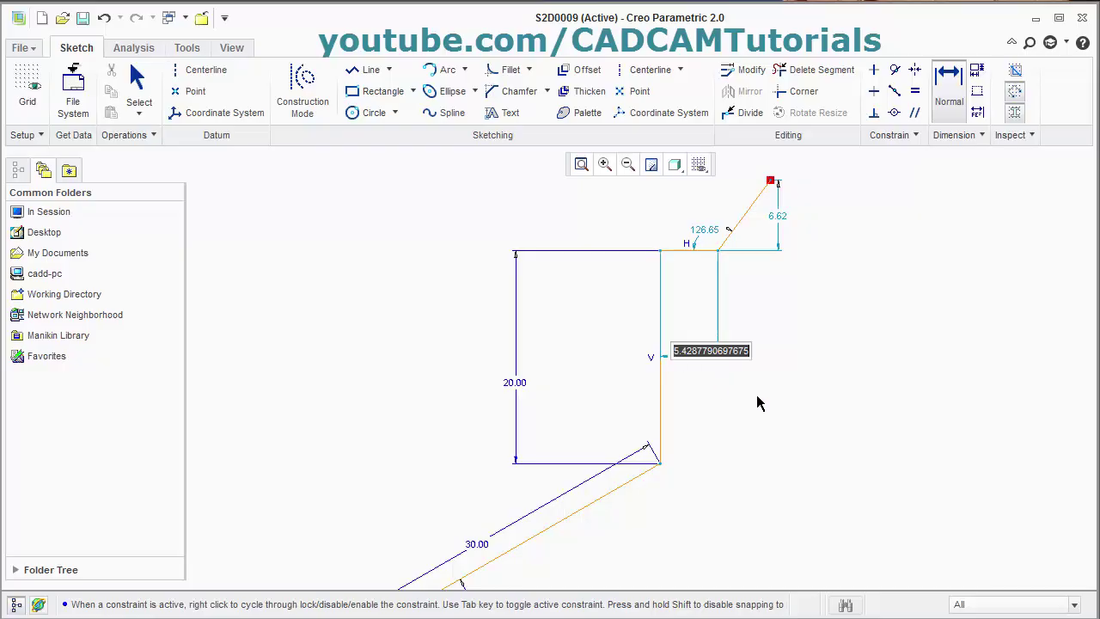
type("20")
key("Return")
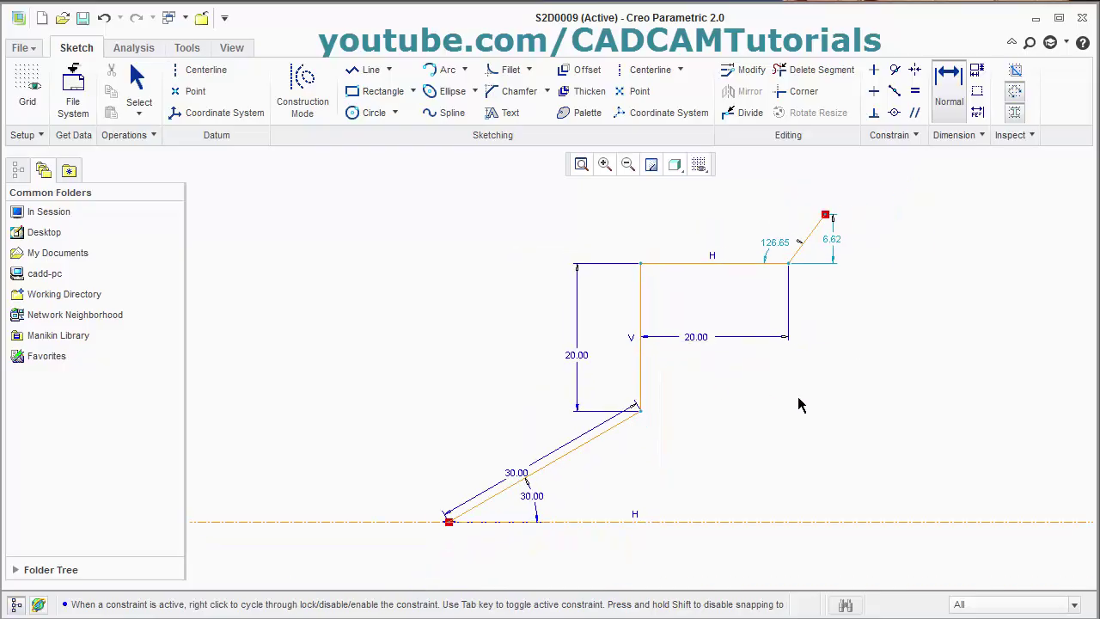
Dimension the upper slanted line to 30 and compare against the star reference
scroll(929, 169, "up", 1)
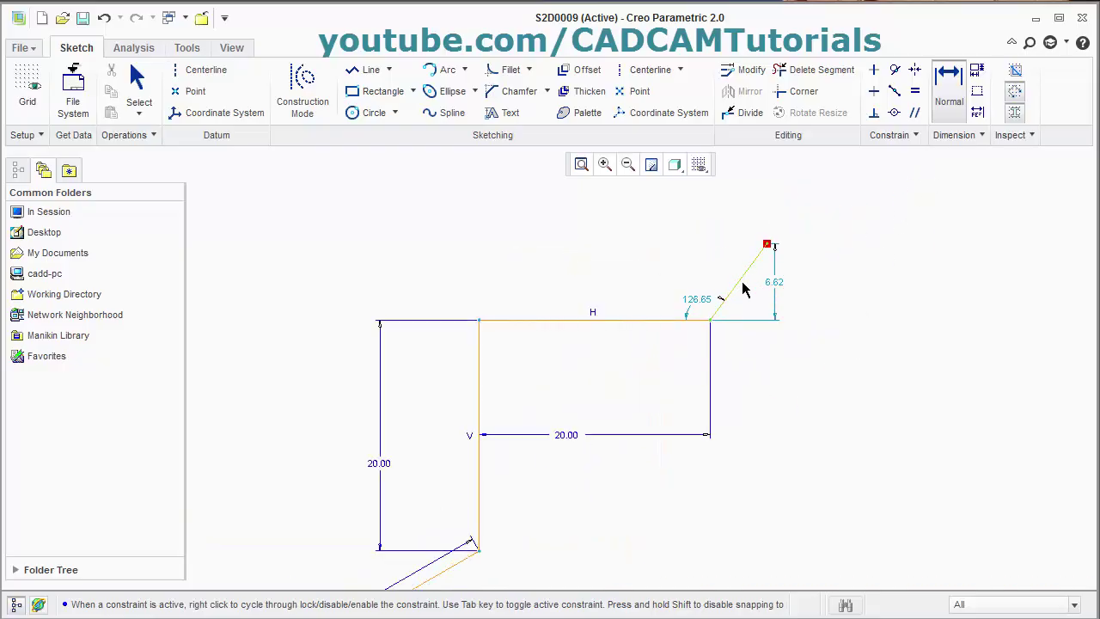
left_click(738, 290)
middle_click(710, 255)
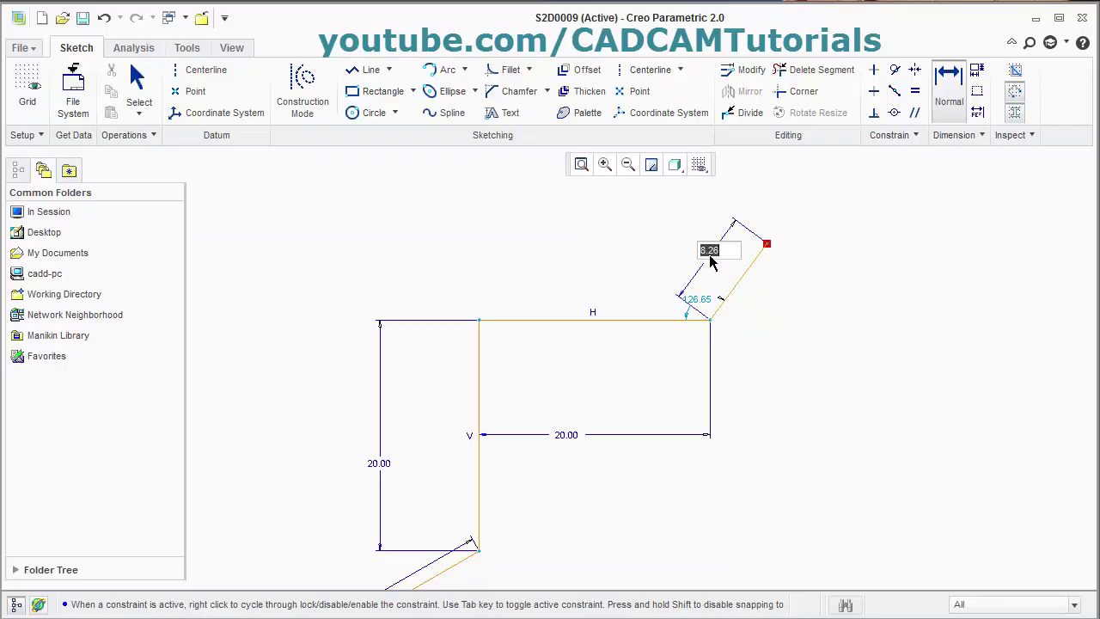
type("30")
key("Return")
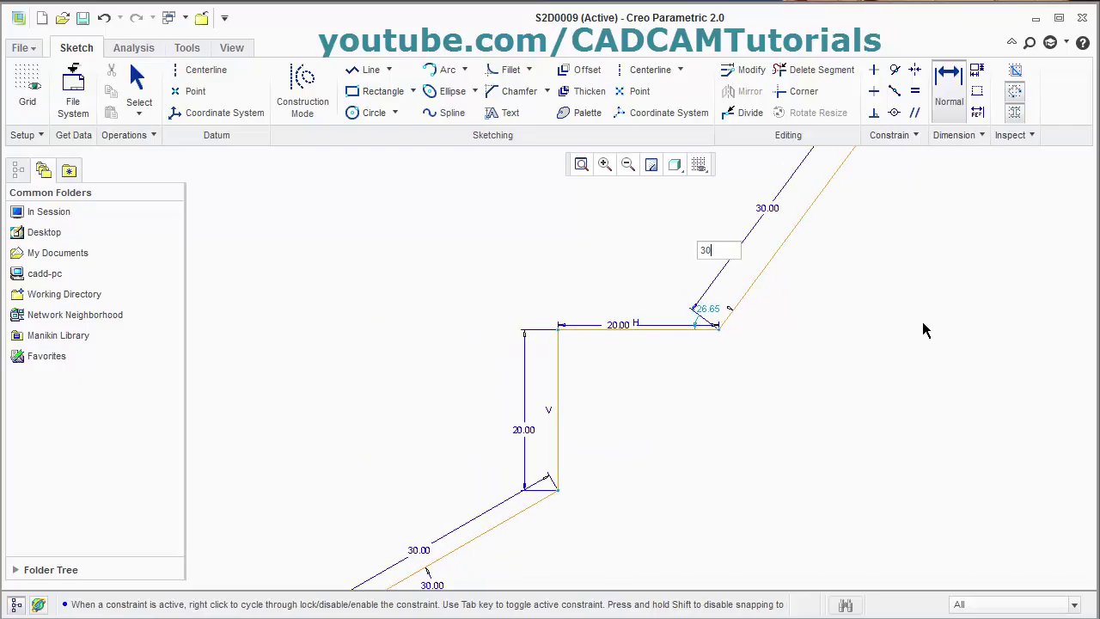
scroll(854, 339, "down", 2)
key("alt+Tab")
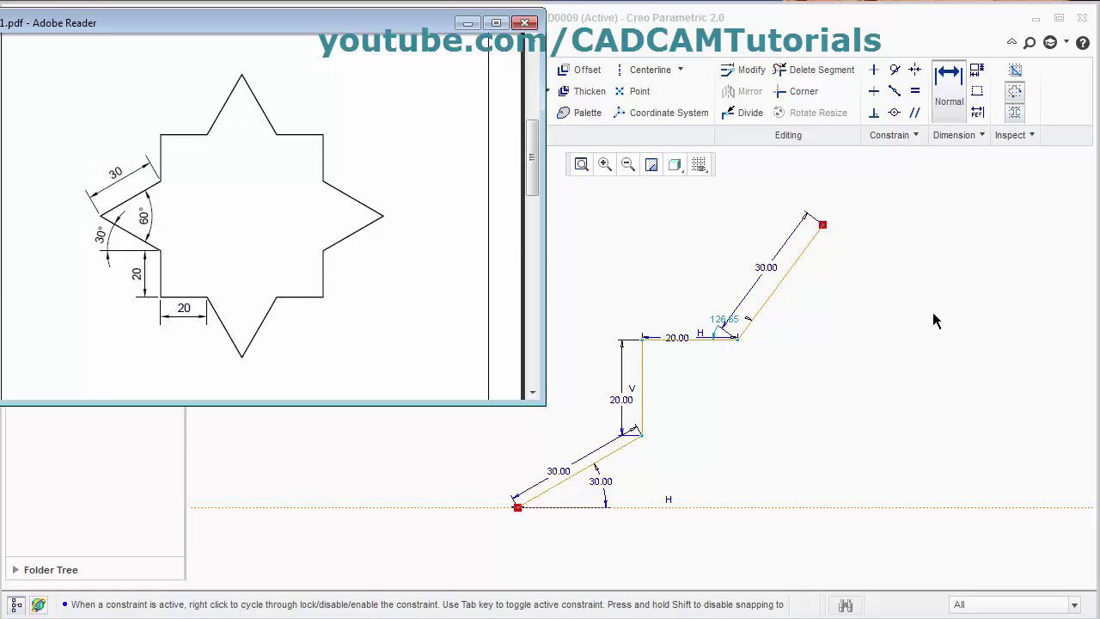
key("alt+Tab")
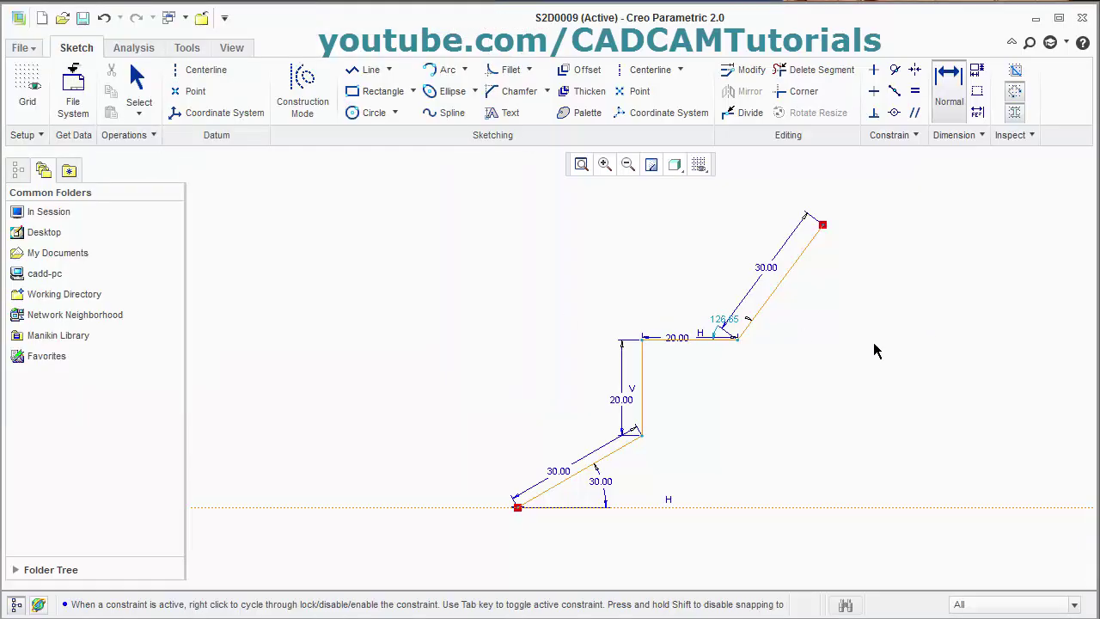
Draw a vertical centerline through the star's top vertex
left_click(207, 74)
left_click(823, 226)
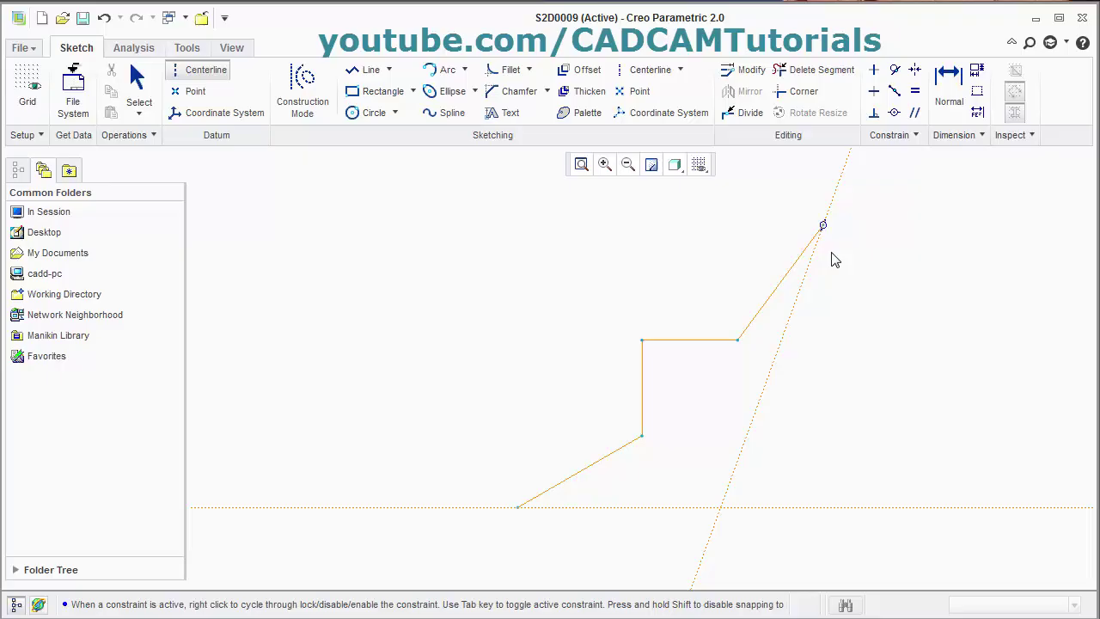
left_click(825, 415)
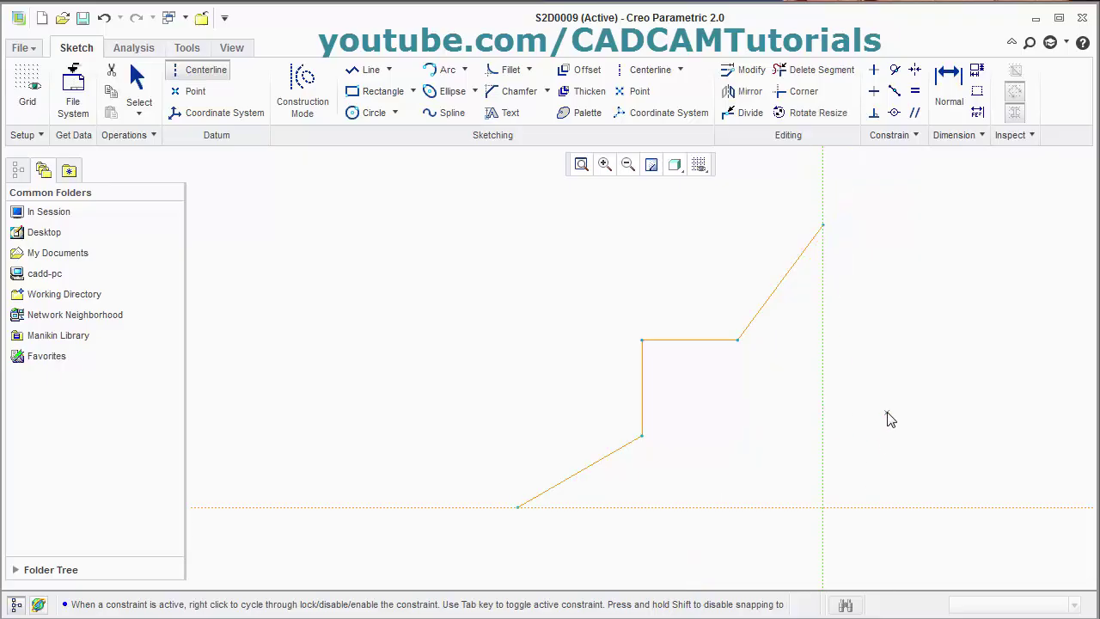
middle_click(890, 419)
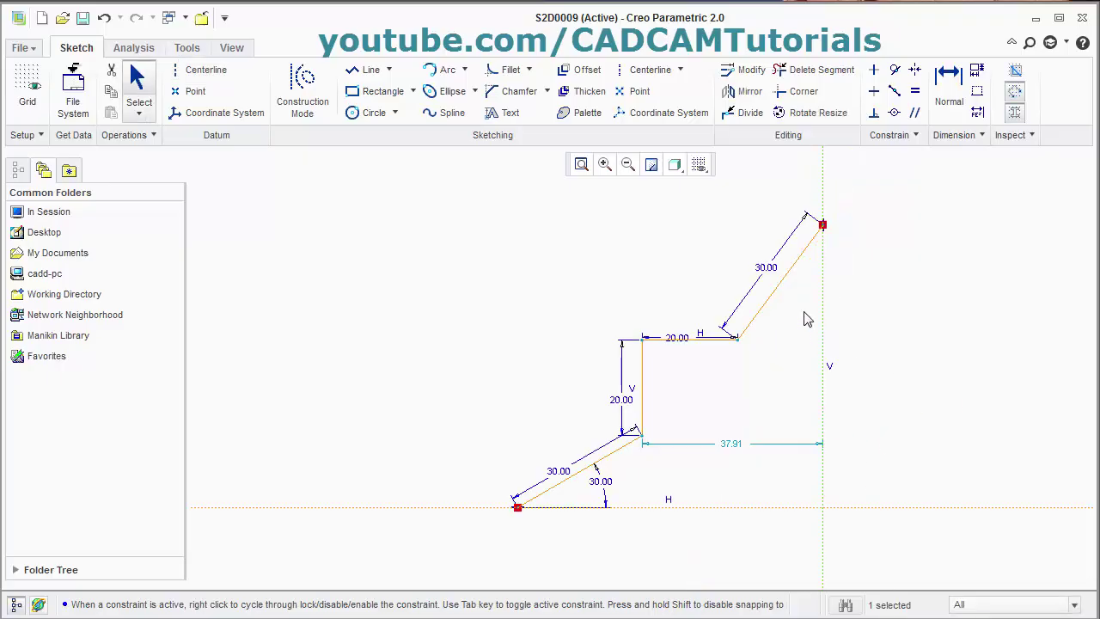
Dimension the angle between the upper slanted line and the vertical centerline as 30°
left_click(947, 94)
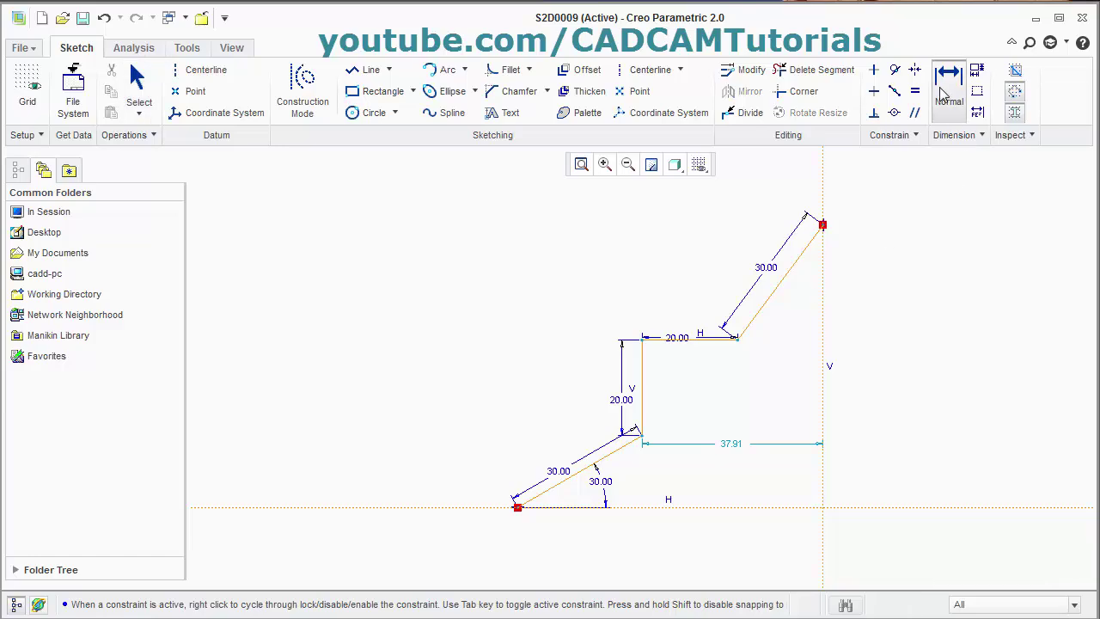
left_click(781, 295)
left_click(823, 344)
middle_click(811, 350)
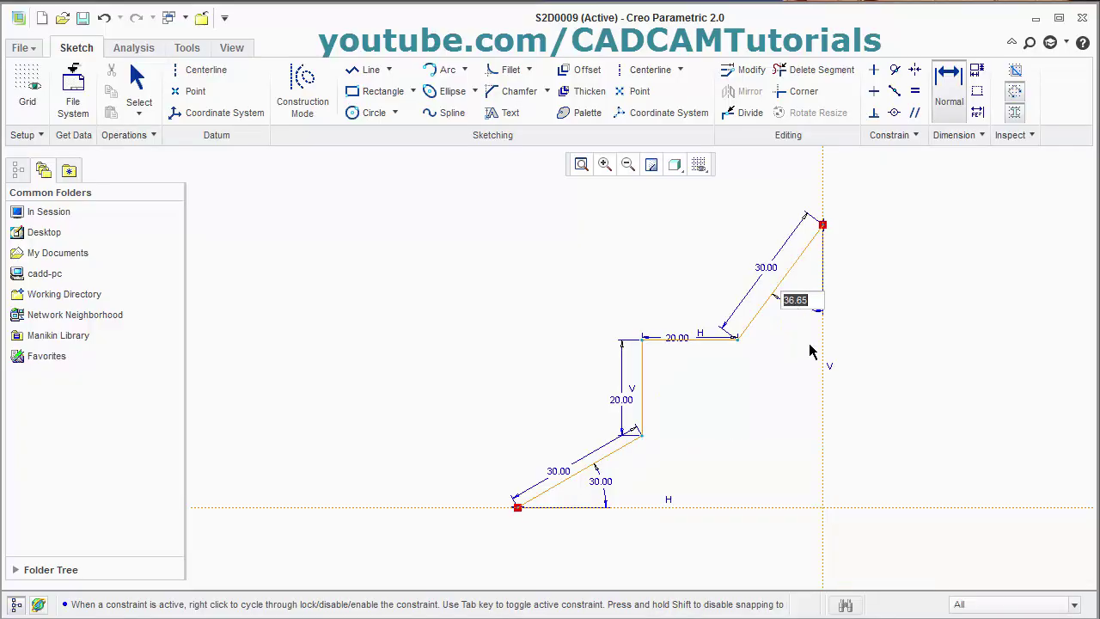
type("30")
key("Return")
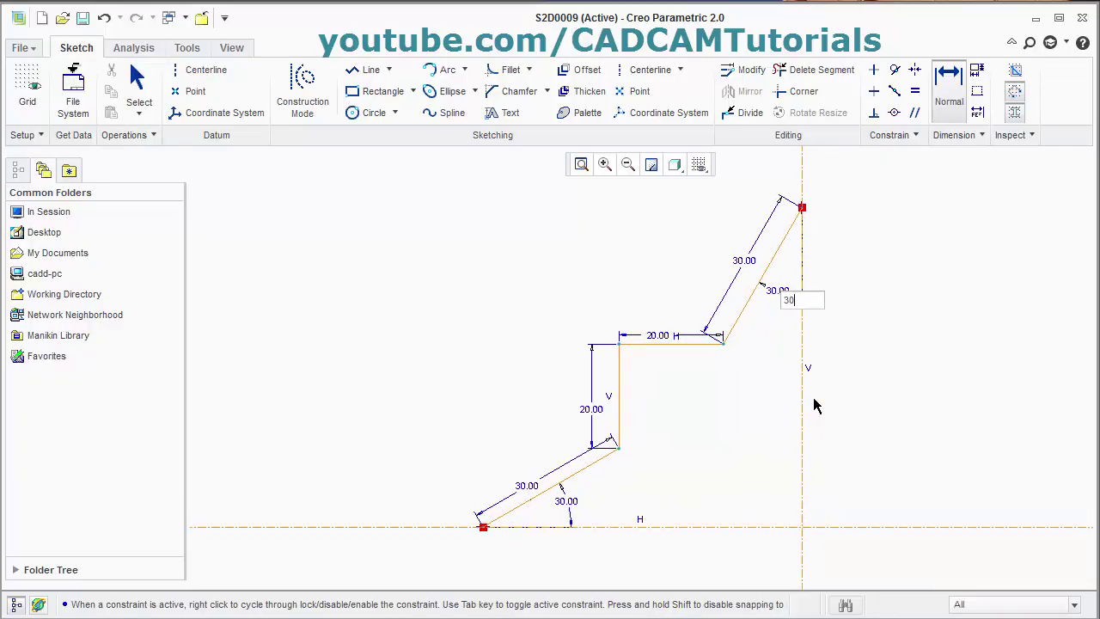
Recenter the sketch and select all of its geometry
scroll(820, 500, "down", 3)
mouse_move(819, 500)
middle_mouse_down("shift")
mouse_move(694, 466)
mouse_move(623, 418)
middle_mouse_up("shift")
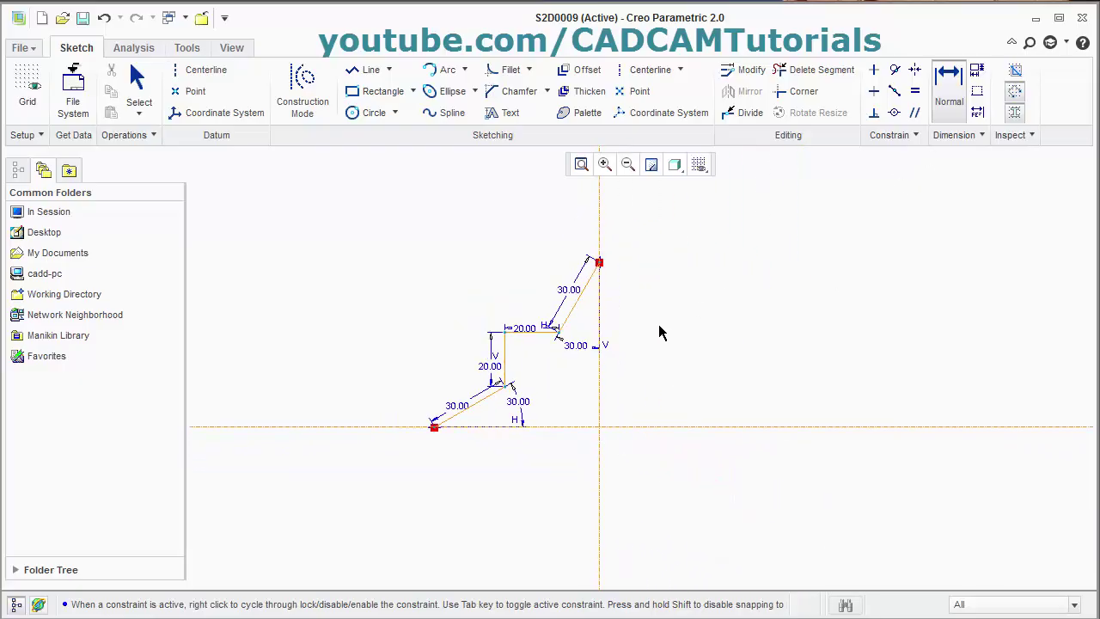
key("Escape")
key("ctrl+a")
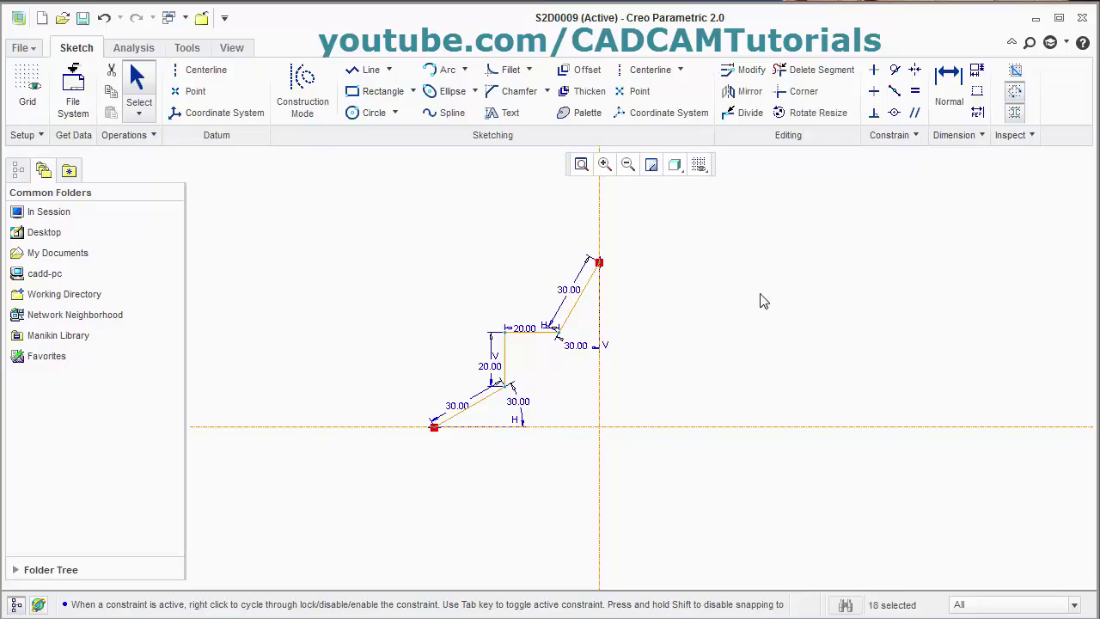
Mirror the outline about the vertical centerline, then the upper half about the horizontal centerline
left_click(741, 91)
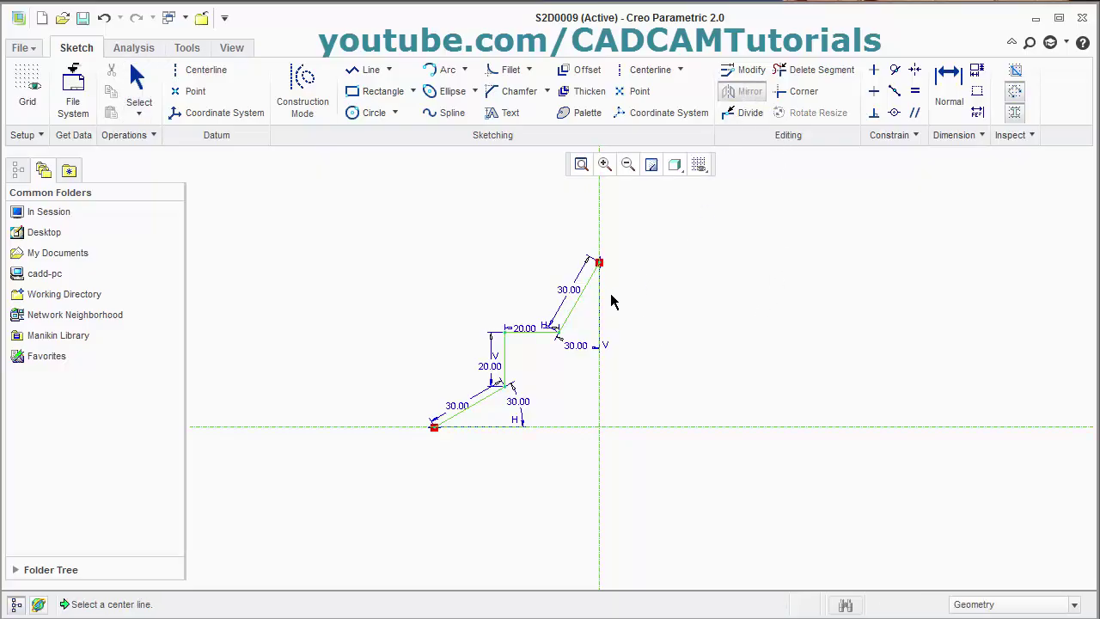
left_click(599, 316)
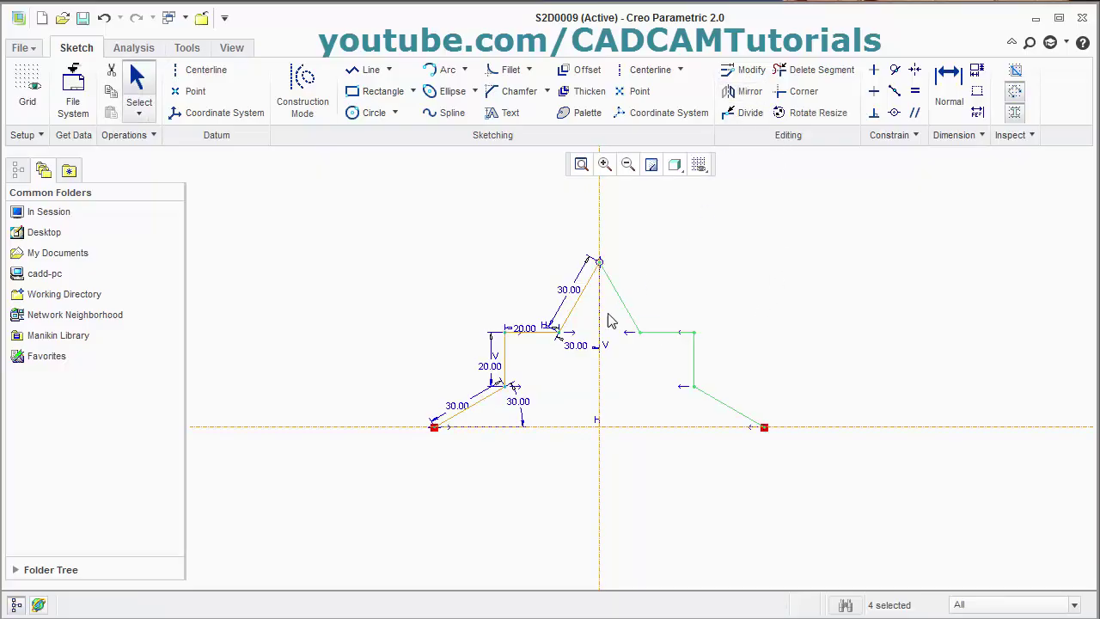
scroll(481, 266, "down", 2)
left_click_drag(462, 252, 780, 490)
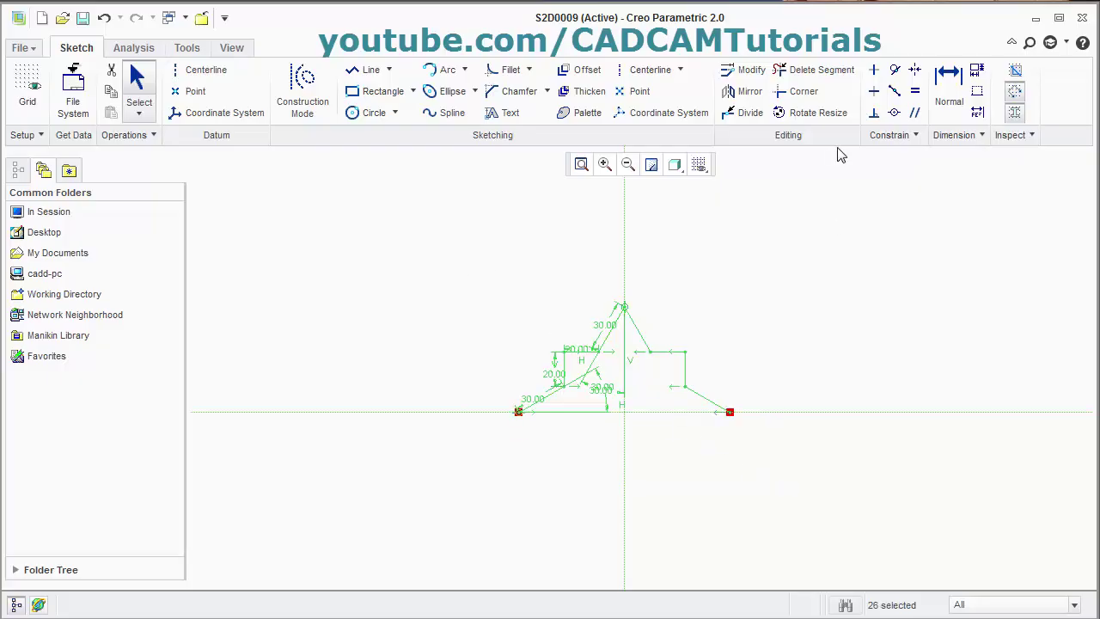
left_click(746, 92)
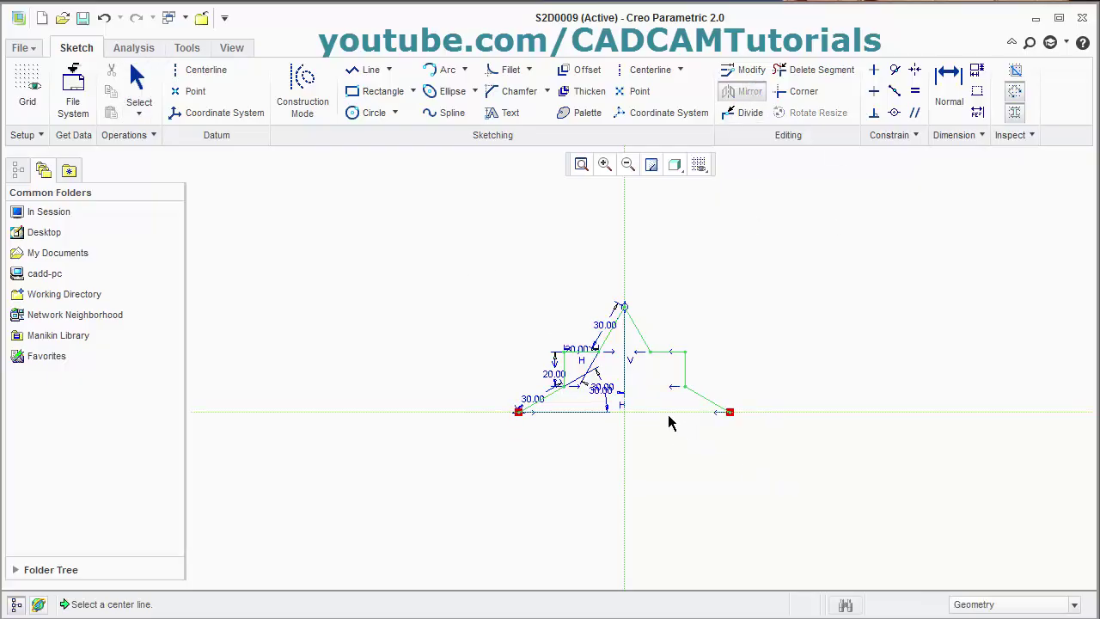
left_click(670, 413)
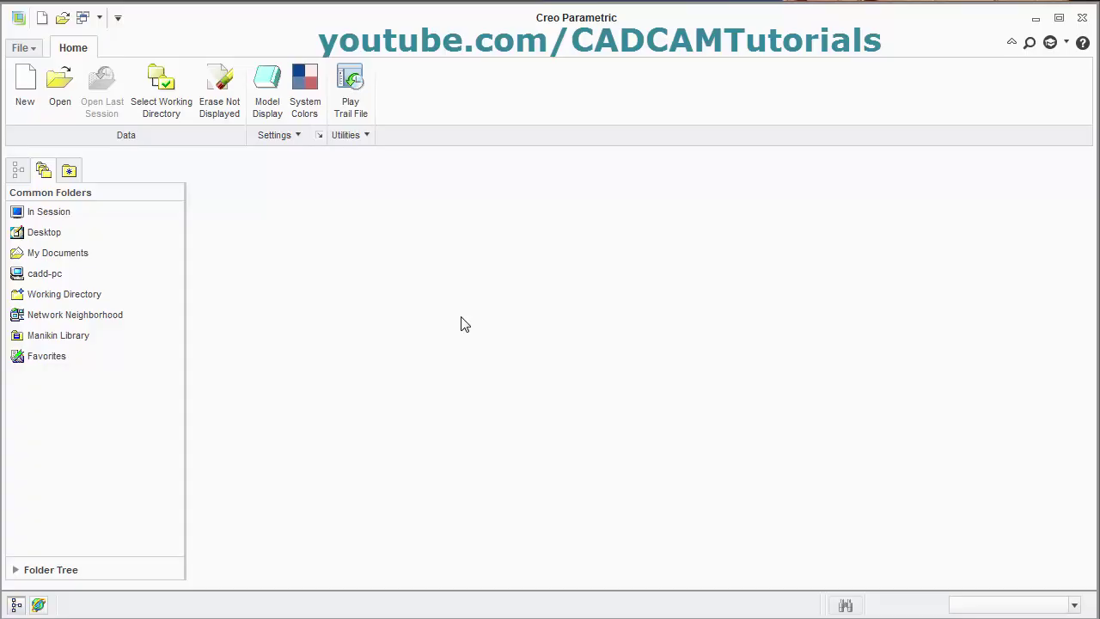